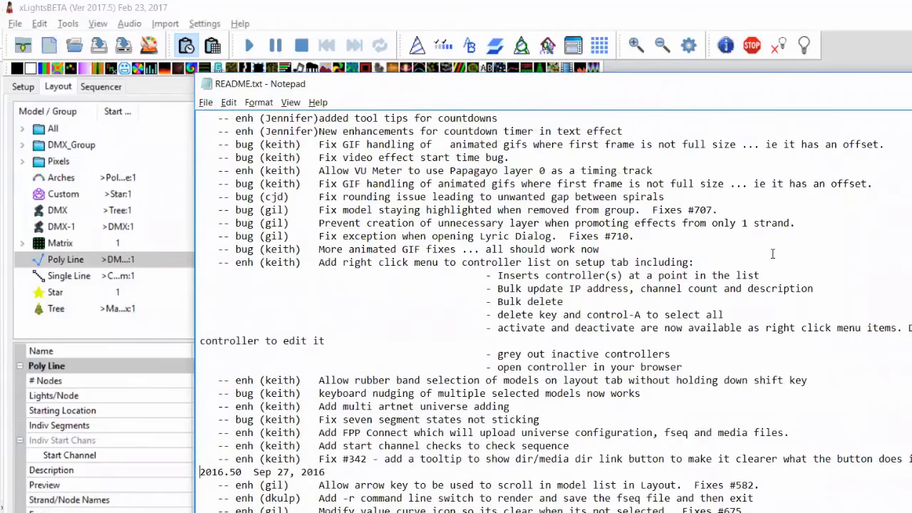
Highlight the Fix #342 tooltip entry in the README, then switch back to xLights
key("shift+Down")
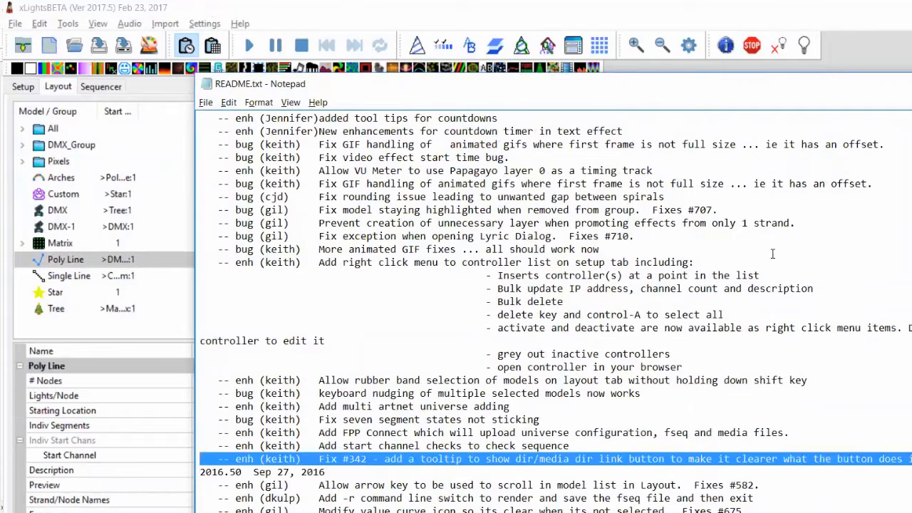
key("alt+Tab")
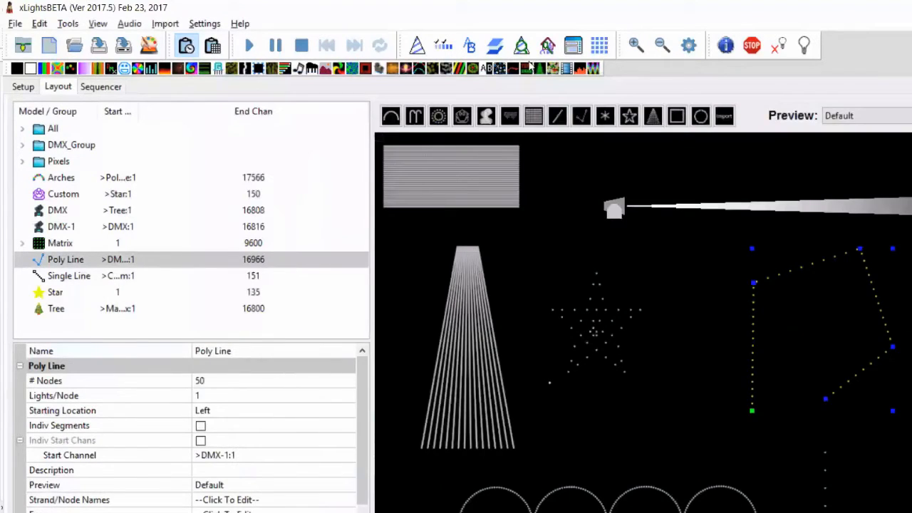
On the Setup page, toggle the directory link repeatedly, ending linked, then return to the README
left_click(23, 87)
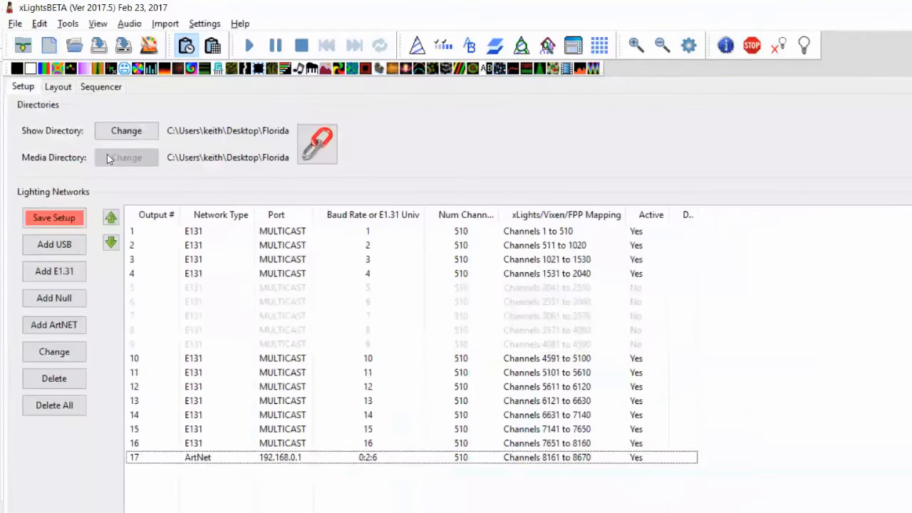
left_click(322, 136)
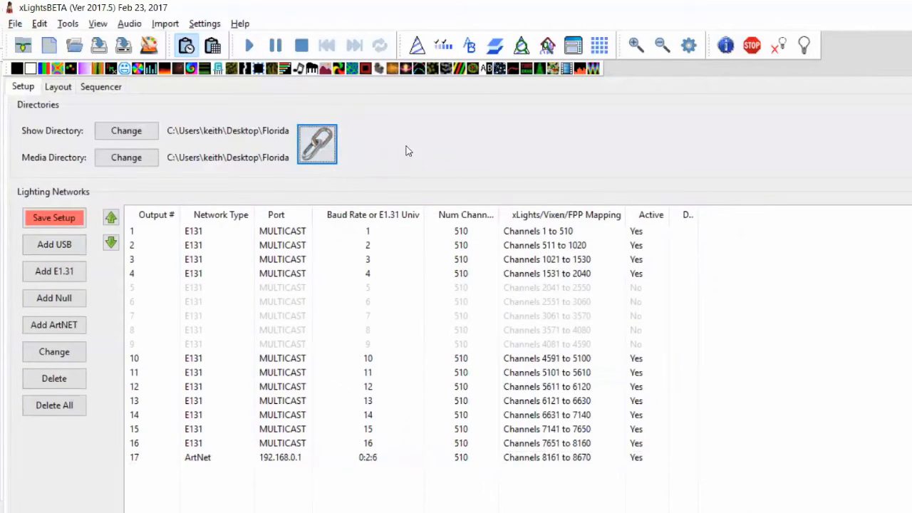
left_click(313, 142)
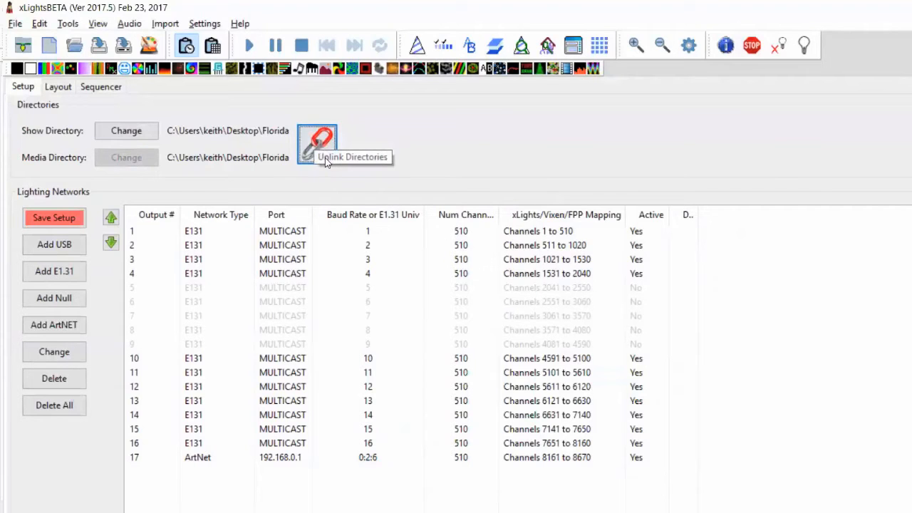
left_click(317, 145)
left_click(317, 144)
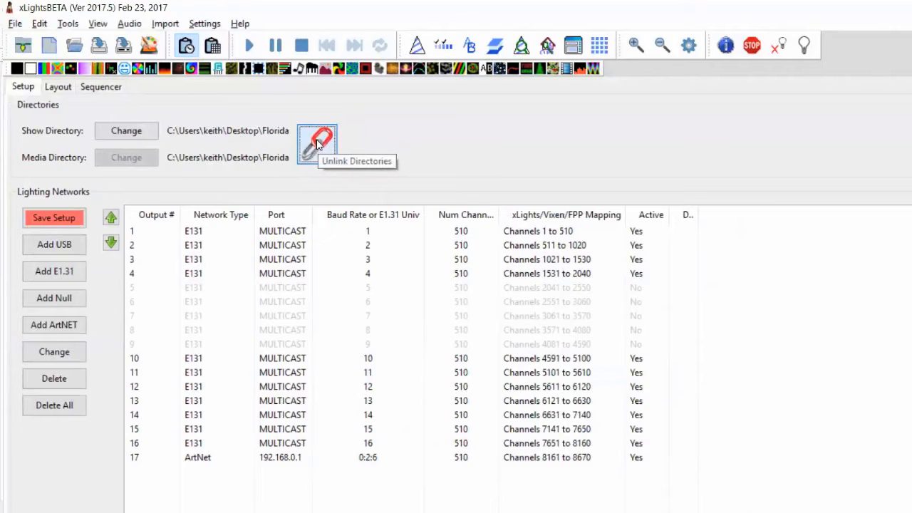
left_click(318, 145)
left_click(317, 145)
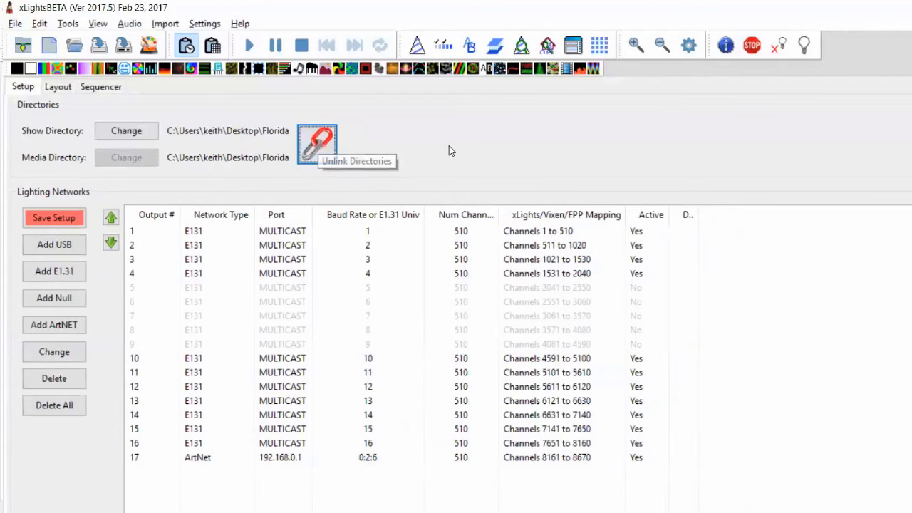
key("alt+Tab")
key("Home")
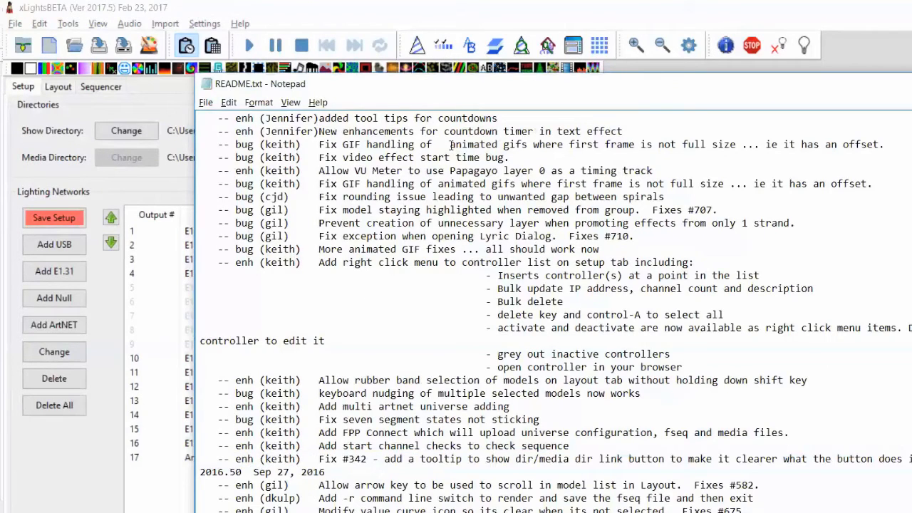
Highlight the start channel checks and FPP Connect change-log entries in the README
key("shift+Up")
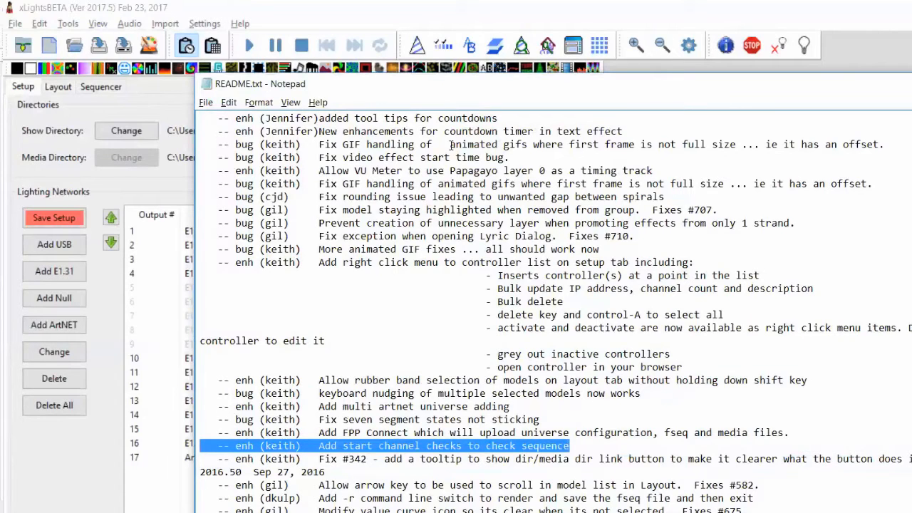
key("Up")
key("shift+Up")
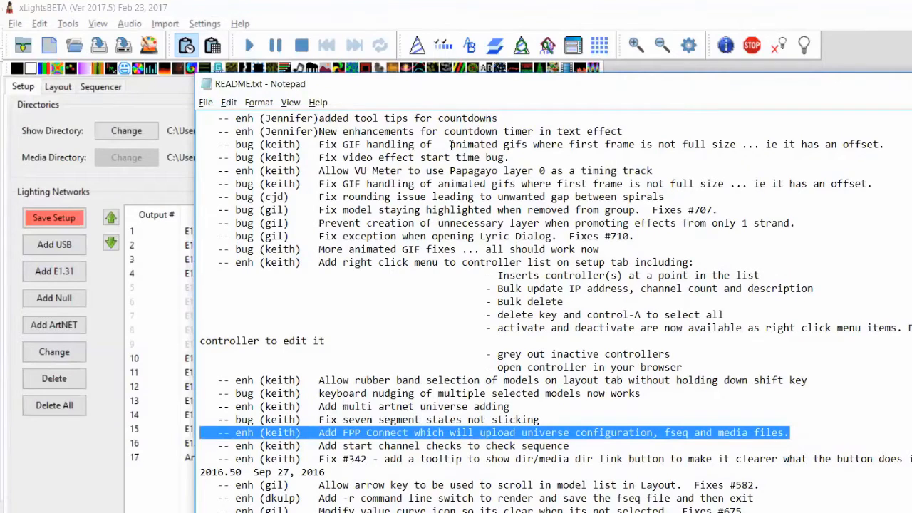
key("Down")
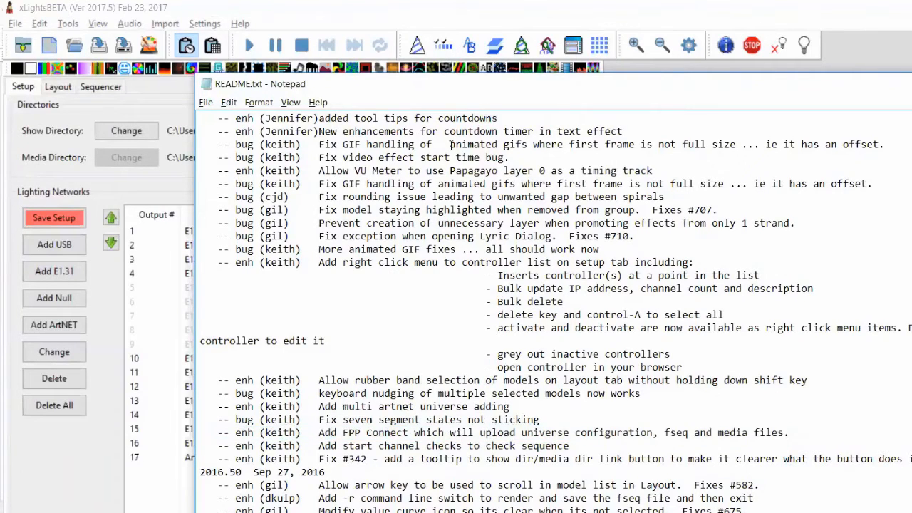
key("shift+Up")
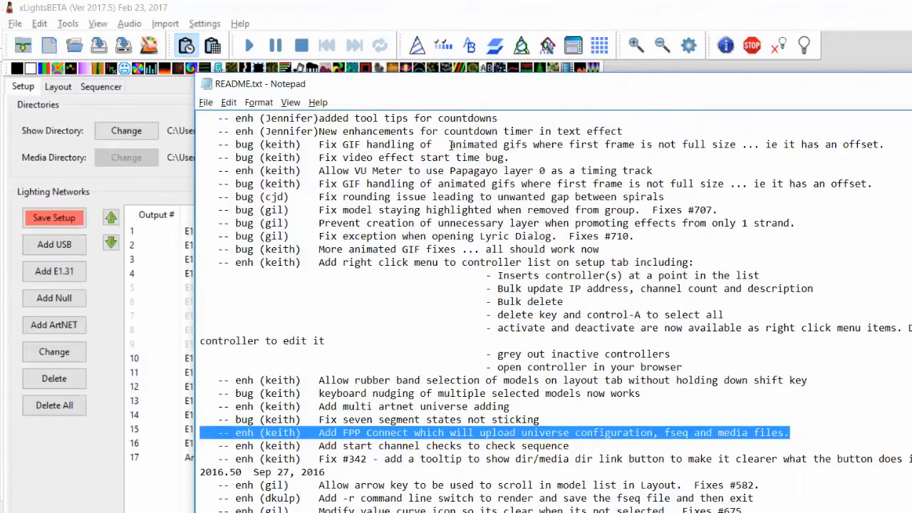
key("Left")
Highlight the multi artnet universe, keyboard nudging and rubber band selection entries
key("Up")
key("shift+Up")
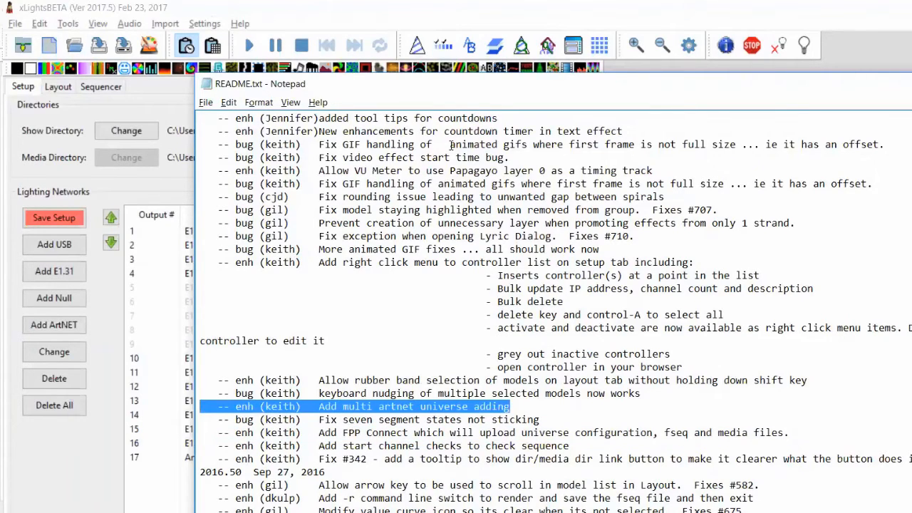
left_click(206, 408)
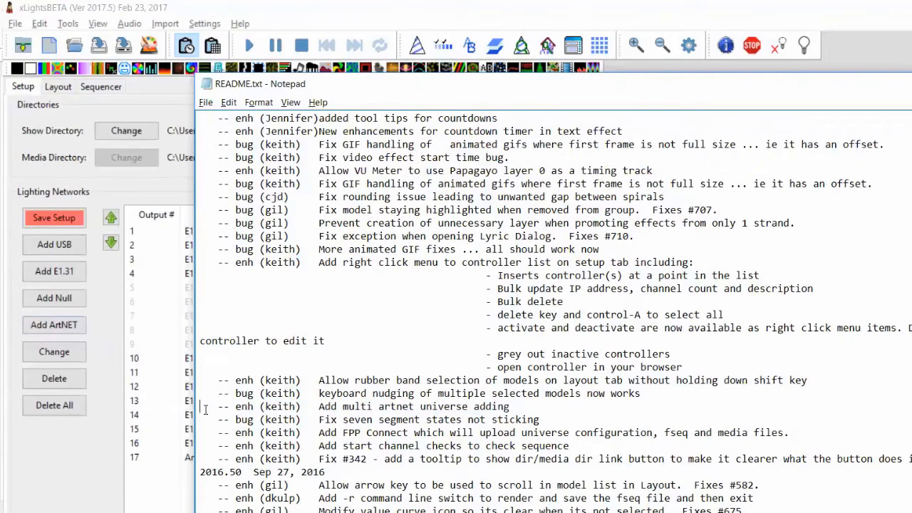
key("shift+Up")
key("Up")
key("shift+Up")
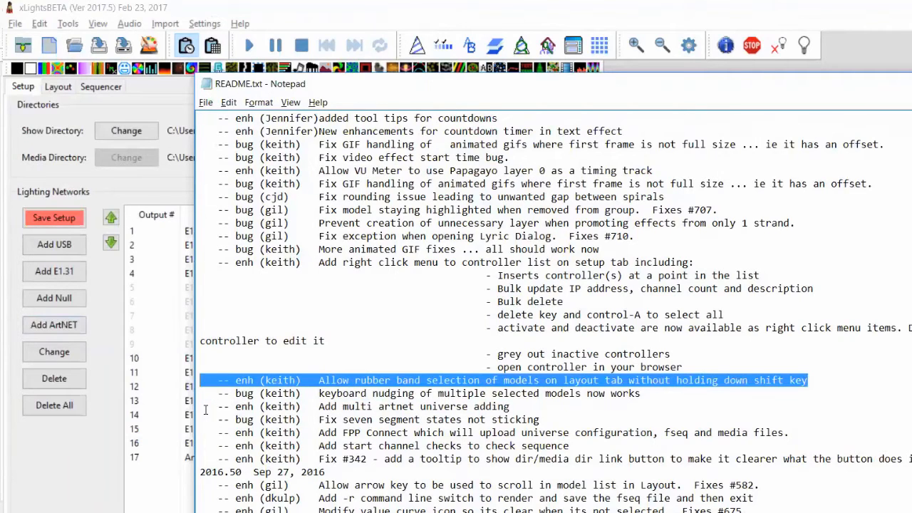
key("Up")
key("Up")
key("shift+Down")
key("shift+Down")
key("shift+Down")
key("shift+Down")
key("shift+Down")
key("shift+Down")
key("shift+Down")
key("shift+Down")
key("shift+Down")
key("shift+Down")
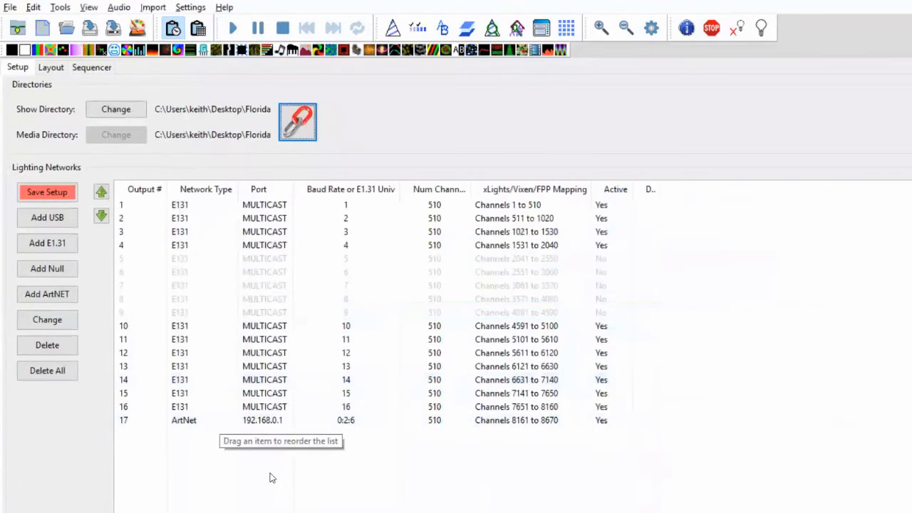
Select the disabled outputs 5 through 9 and activate them
left_click(277, 326)
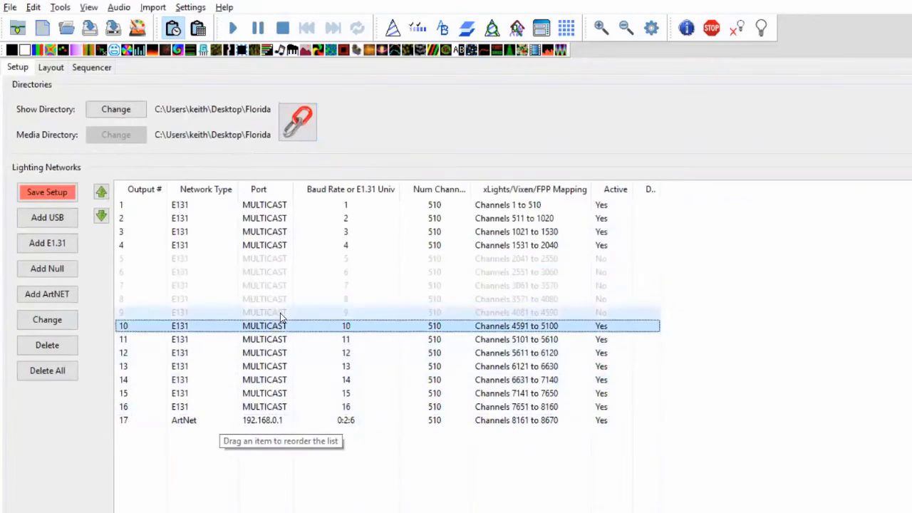
left_click(280, 313)
key("shift+Up")
key("shift+Up")
key("shift+Up")
key("shift+Up")
key("shift+Up")
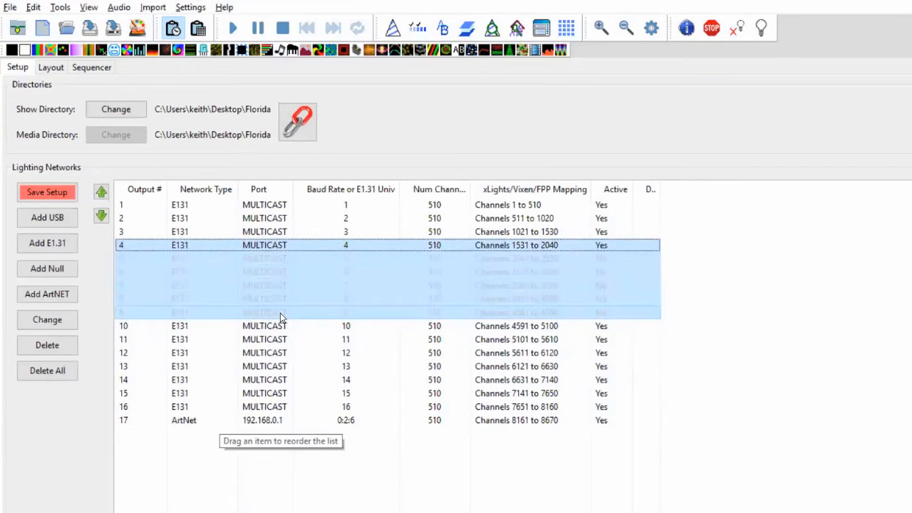
key("shift+Down")
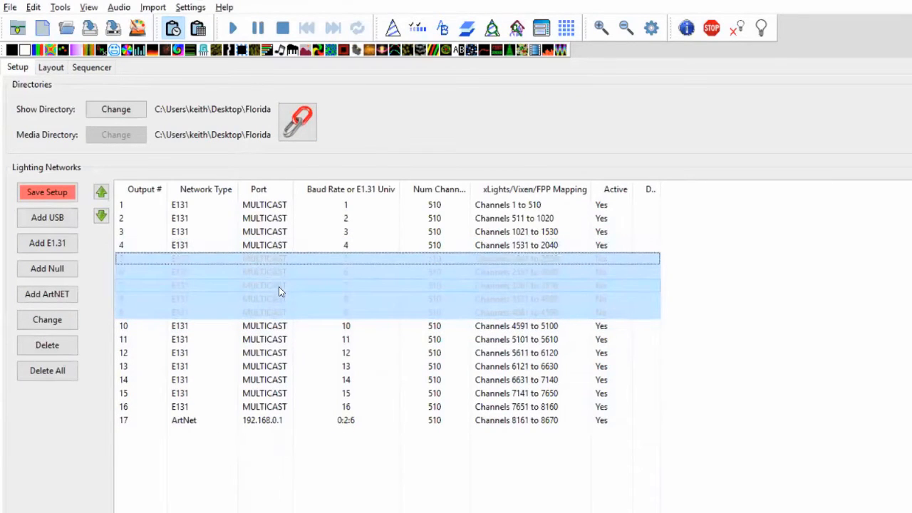
right_click(279, 290)
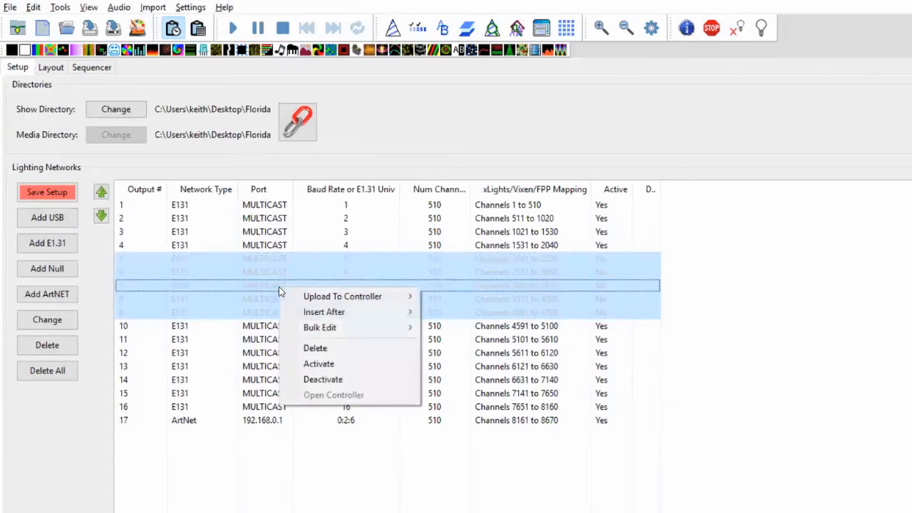
left_click(337, 368)
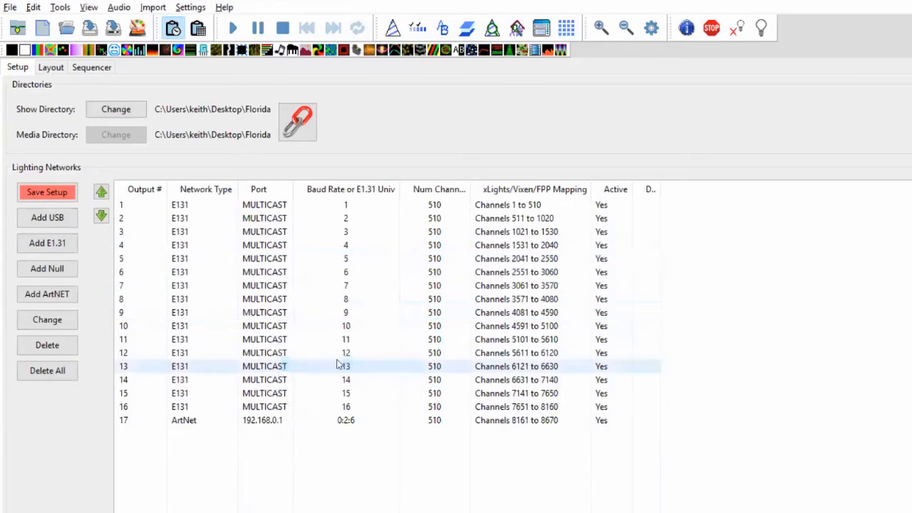
Select outputs 11 through 16 in the lighting networks list
left_click(283, 262)
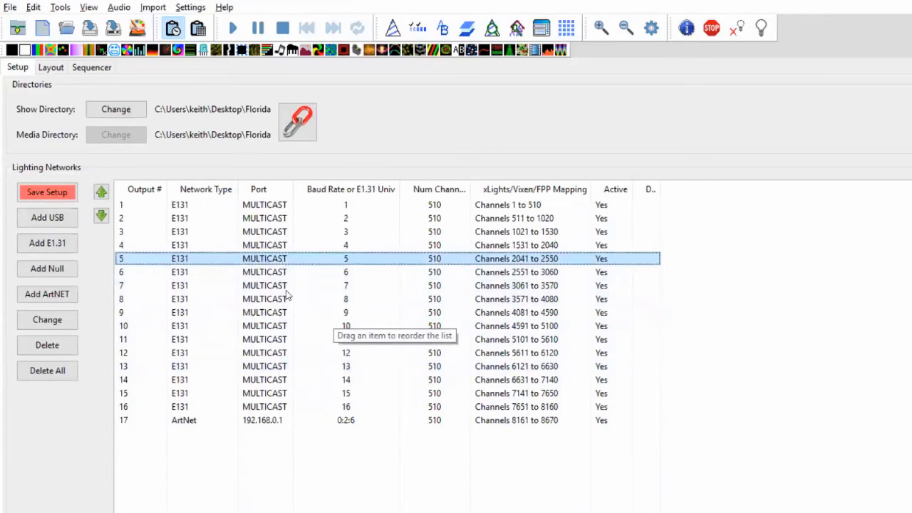
left_click(276, 406)
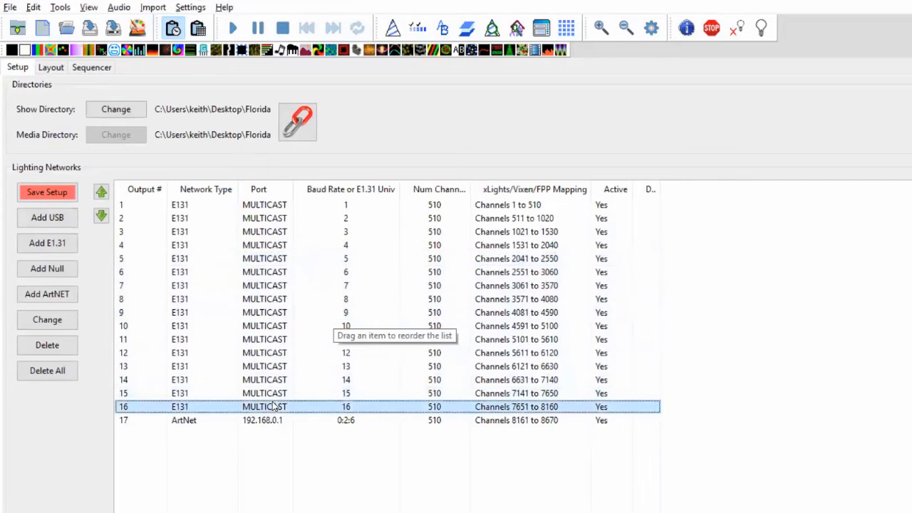
key("shift+Up")
key("shift+Up")
key("shift+Up")
key("shift+Up")
key("shift+Up")
Bulk-edit outputs 11–16 to send to IP address 192.168.0.2, then reselect them
right_click(275, 406)
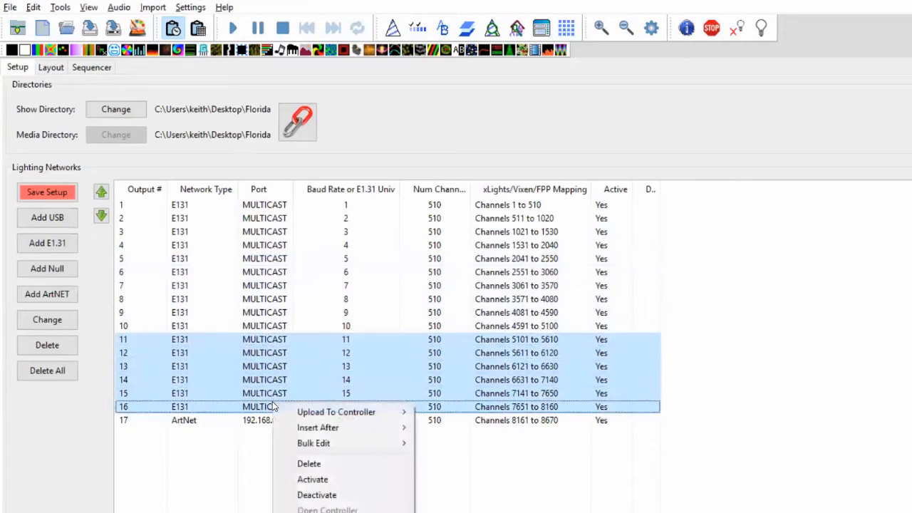
mouse_move(352, 430)
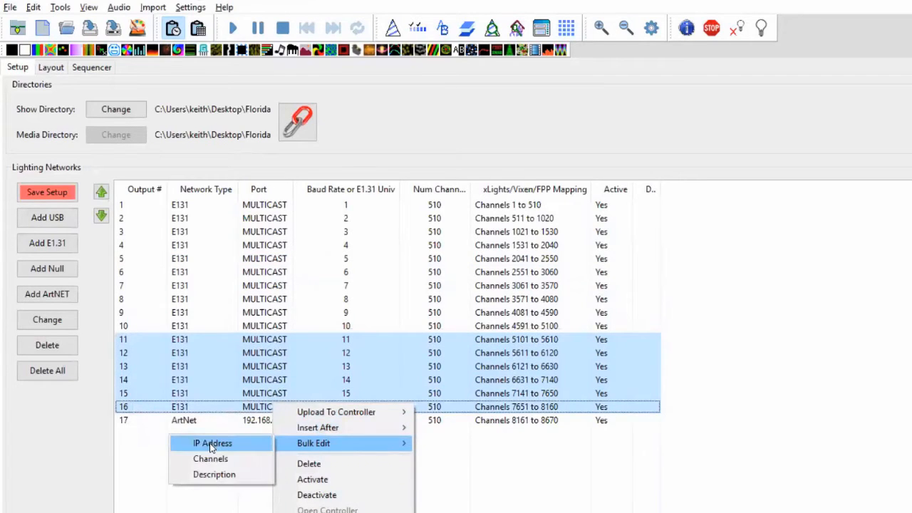
left_click(211, 445)
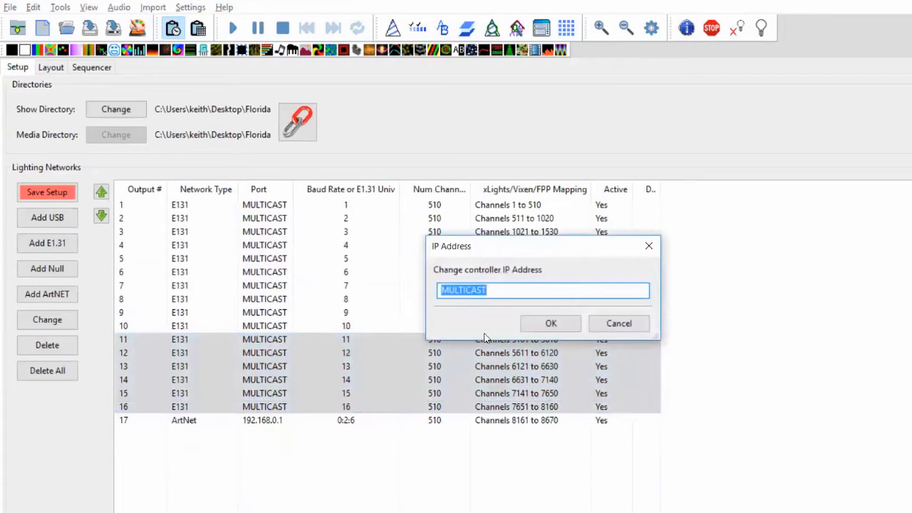
type("129")
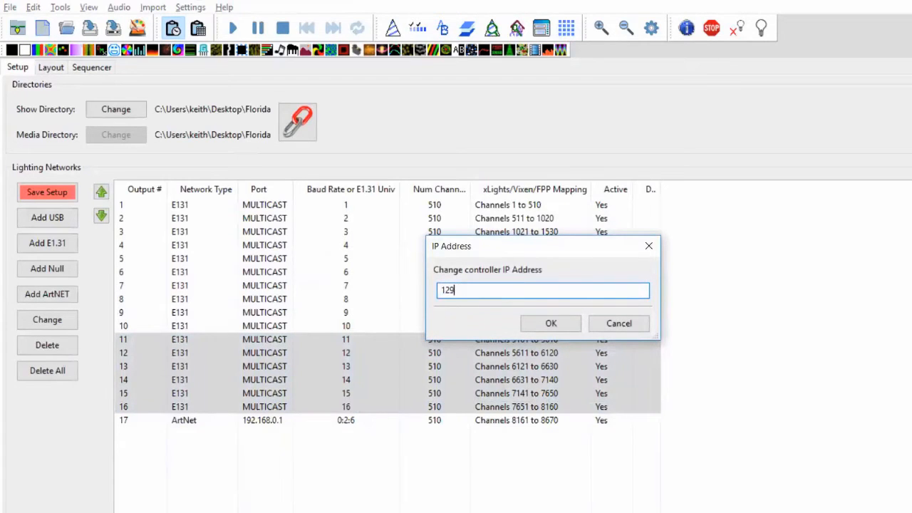
type("2.92")
key("Return")
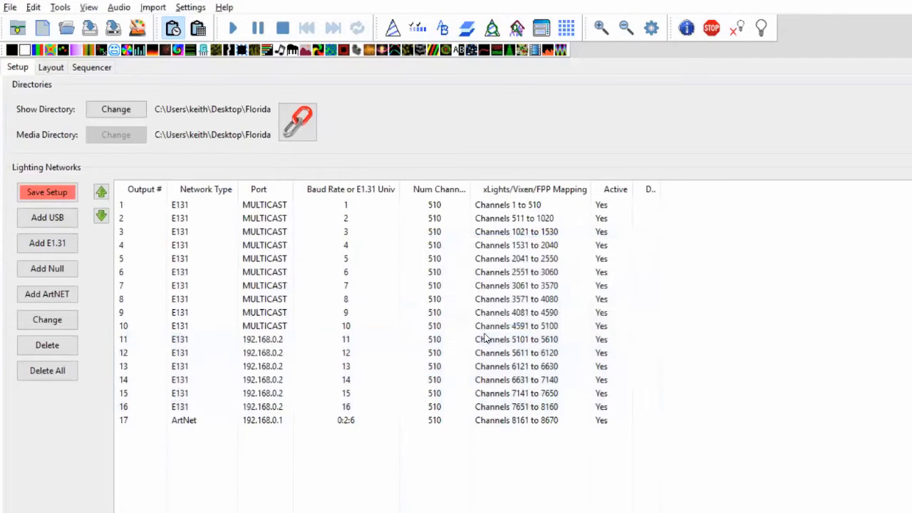
left_click(273, 340)
left_click(281, 407, "shift")
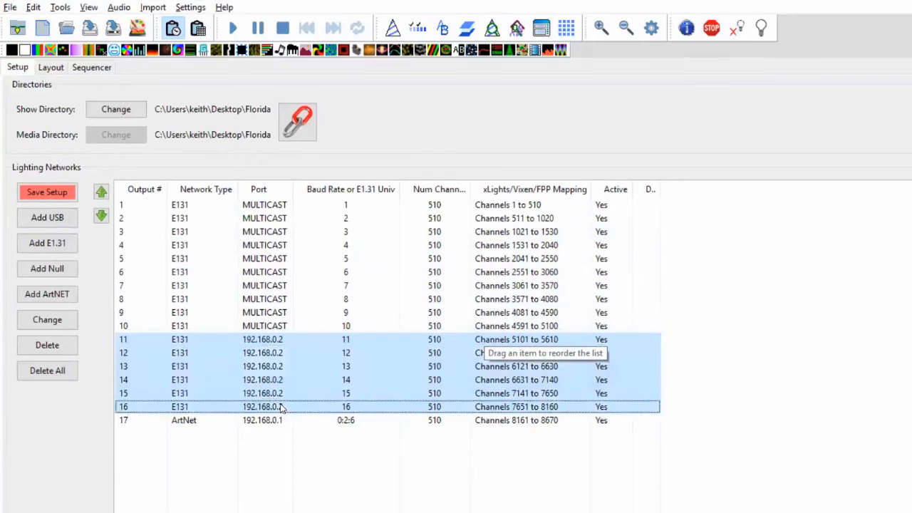
Bulk-edit outputs 11–16 to 512 channels each
right_click(275, 357)
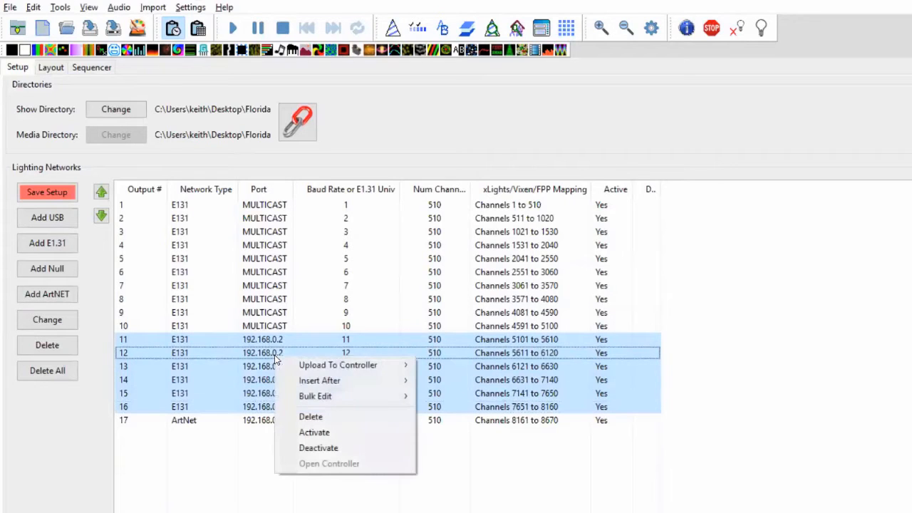
mouse_move(320, 395)
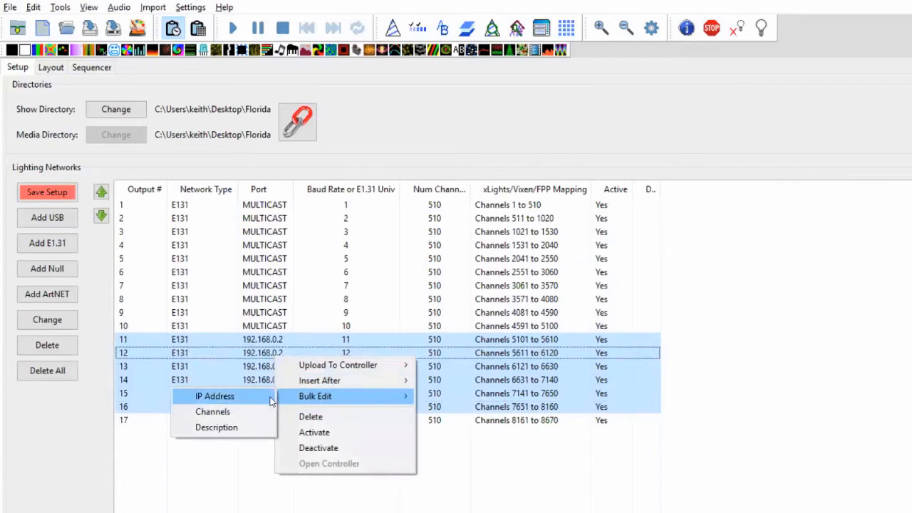
left_click(242, 408)
type("512")
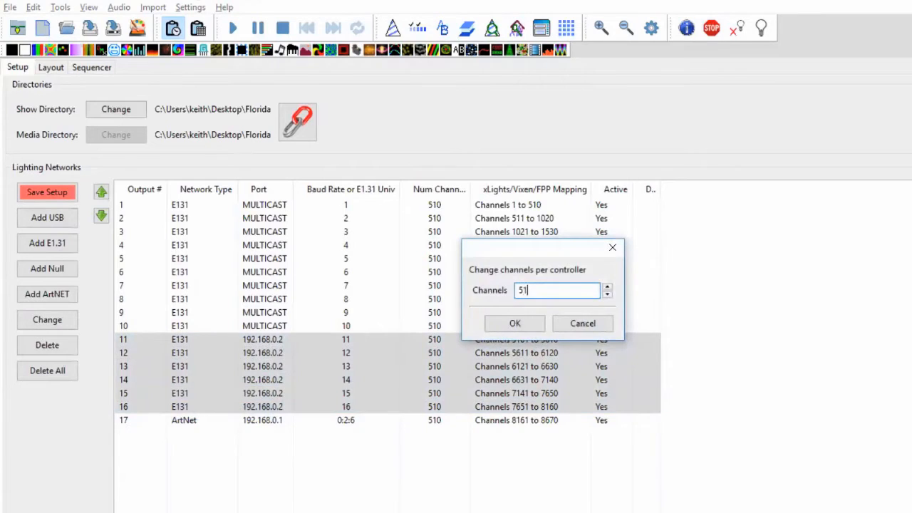
key("Return")
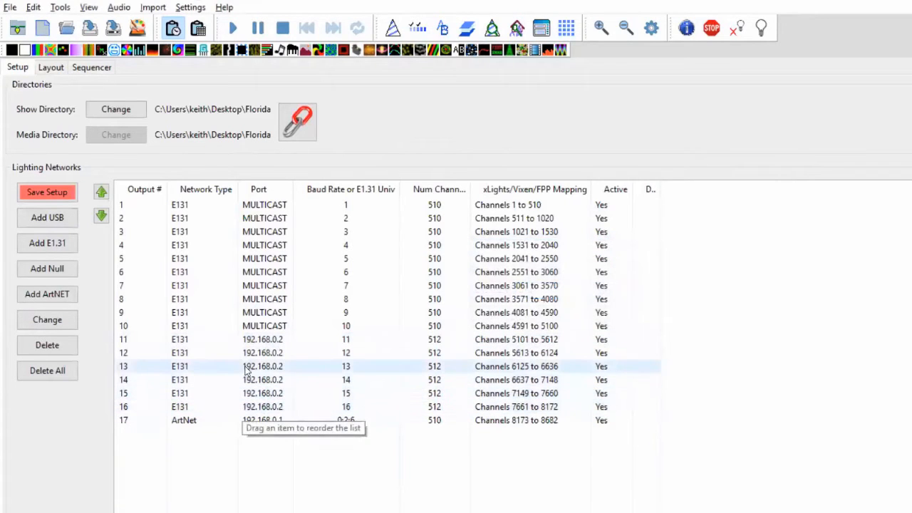
Reselect exactly outputs 11 through 16, leaving output 17 out
right_click(264, 366)
key("Up")
key("Up")
key("Up")
key("Escape")
key("Up")
key("Up")
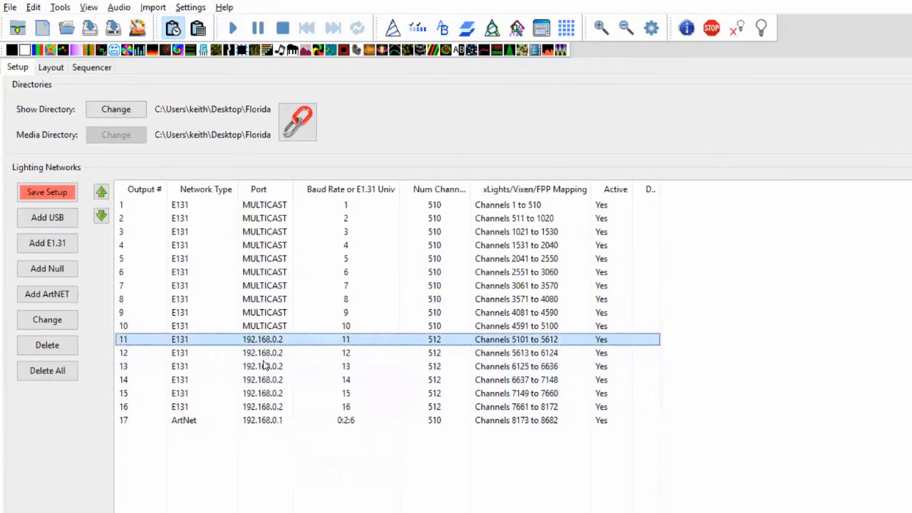
key("shift+Down")
key("shift+Down")
key("shift+Down")
key("shift+Down")
key("shift+Down")
key("shift+Down")
key("shift+Up")
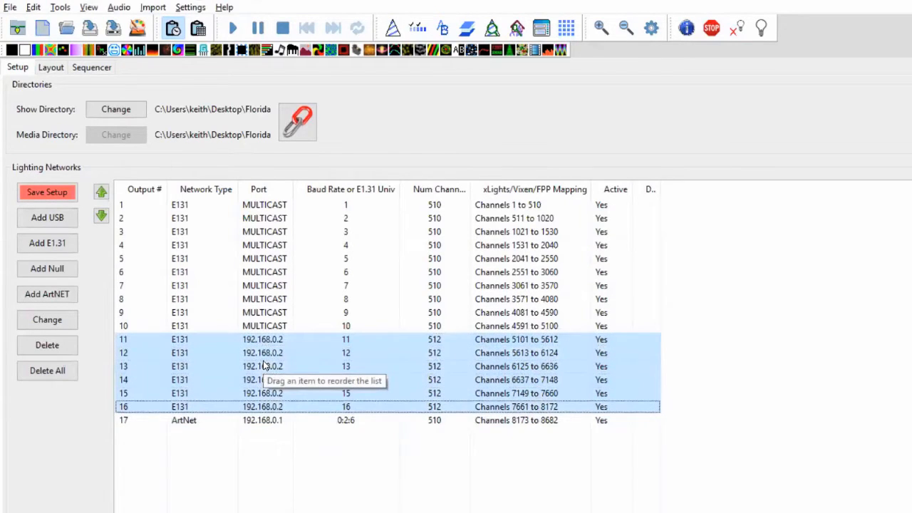
Give outputs 11–16 the bulk description 'dredddfsf'
right_click(269, 356)
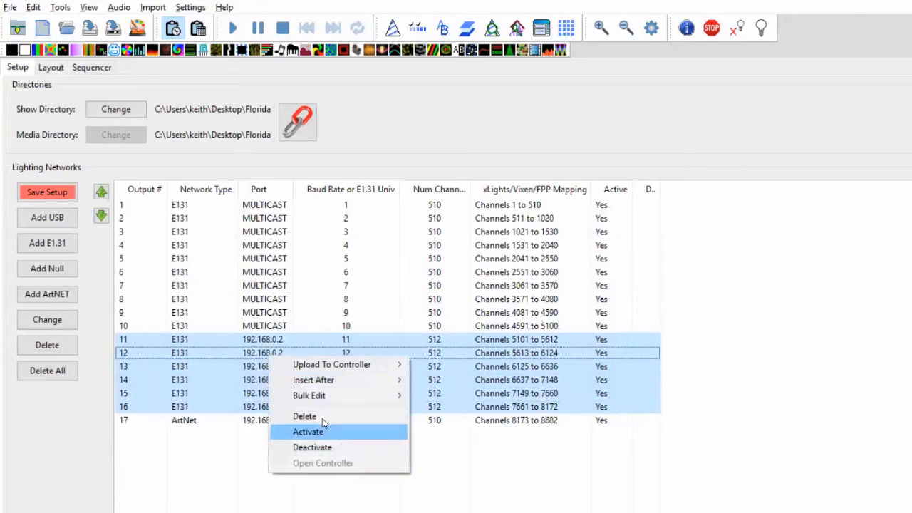
mouse_move(335, 395)
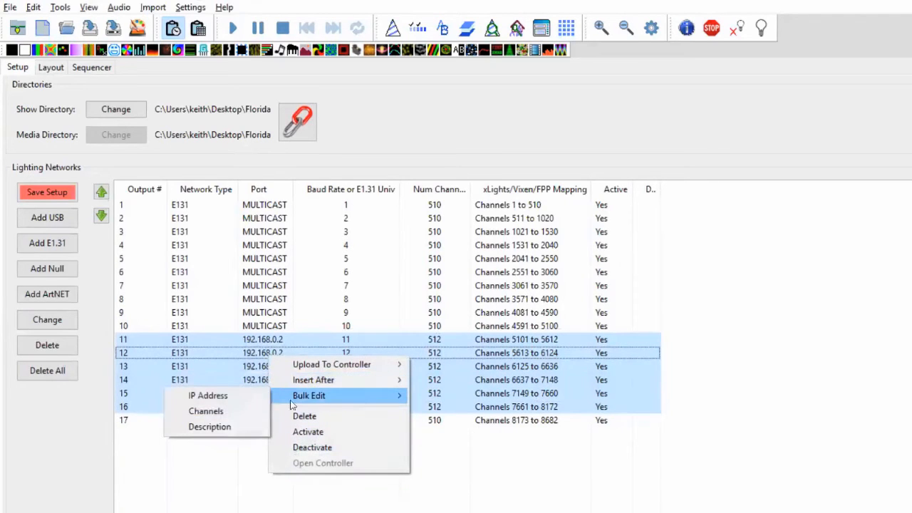
left_click(227, 426)
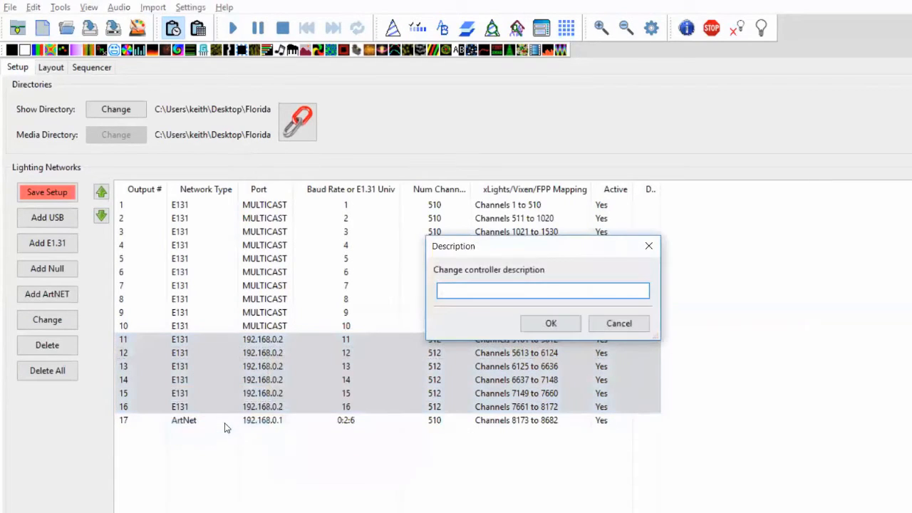
type("dredddfsf")
key("Return")
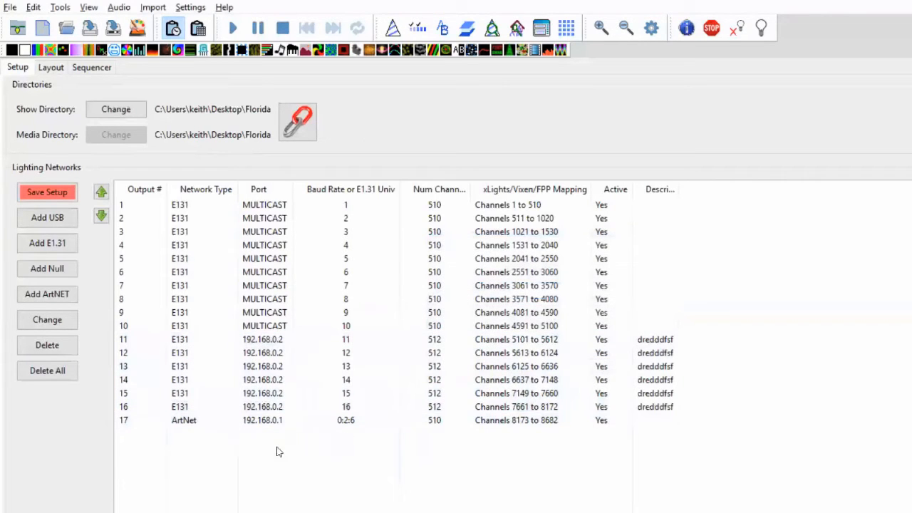
left_click(300, 403)
key("shift+Up")
key("shift+Up")
key("shift+Up")
key("shift+Up")
key("shift+Up")
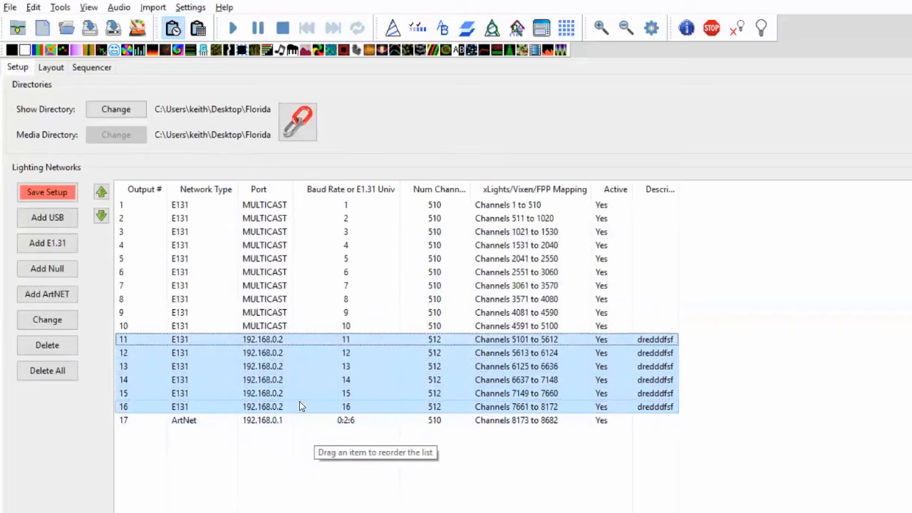
Select the 192.168.0.2 outputs 11–16 and drag them up to positions 6–11
left_click(292, 299, "ctrl")
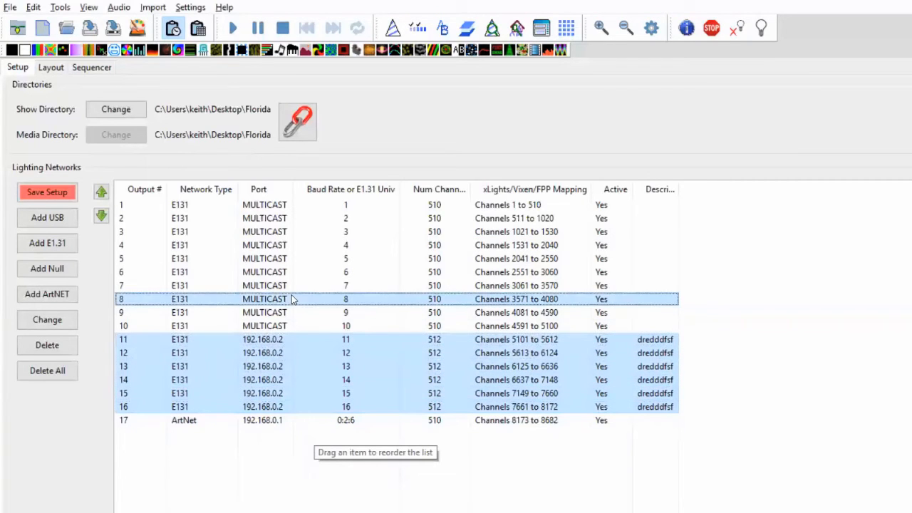
left_click(292, 245, "ctrl")
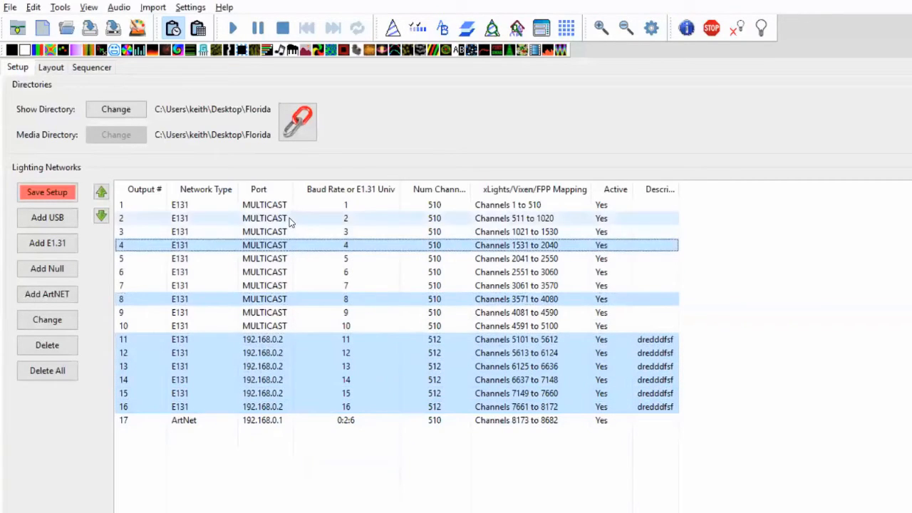
left_click(290, 220, "ctrl")
left_click(300, 271)
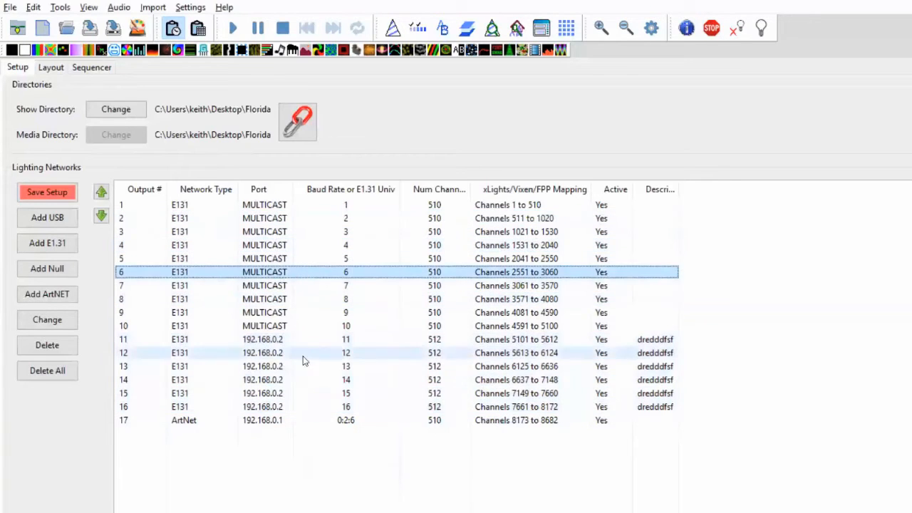
left_click(297, 383)
left_click(290, 409)
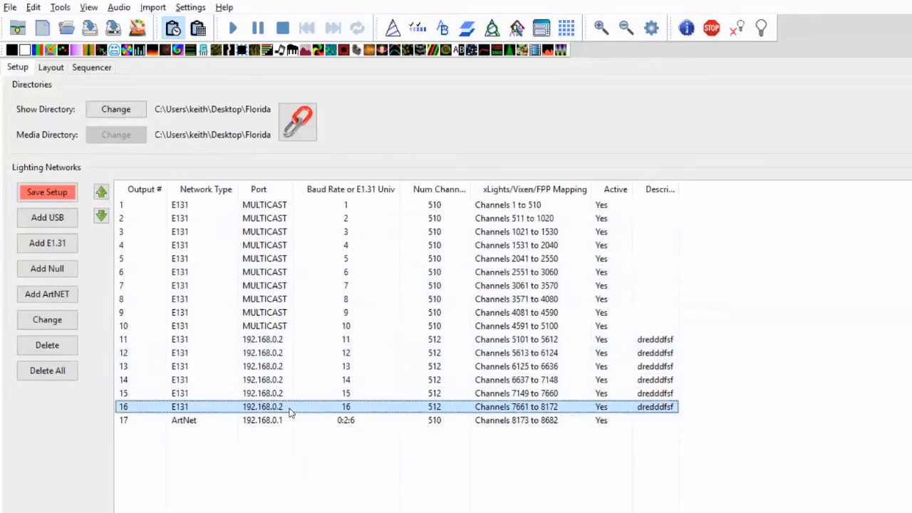
key("shift+Up")
key("shift+Up")
key("shift+Up")
key("shift+Up")
key("shift+Up")
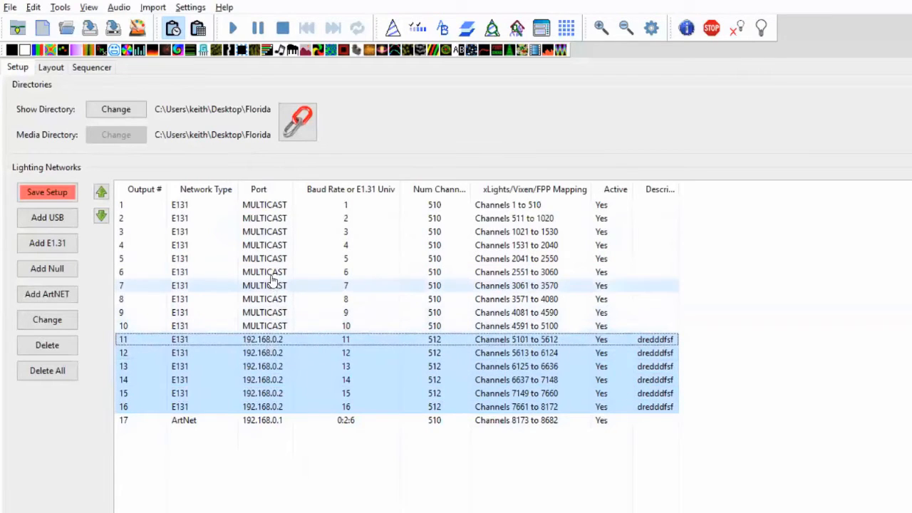
left_click_drag(272, 279, 272, 278)
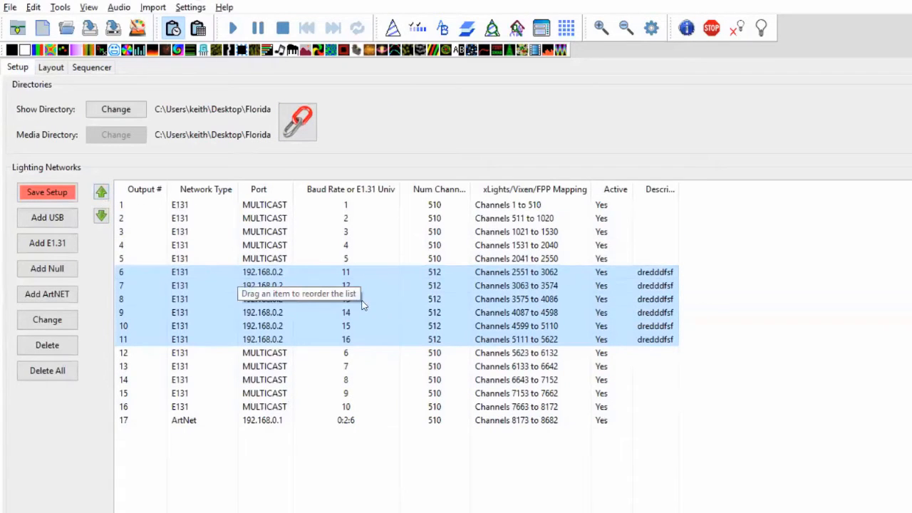
left_click(373, 326)
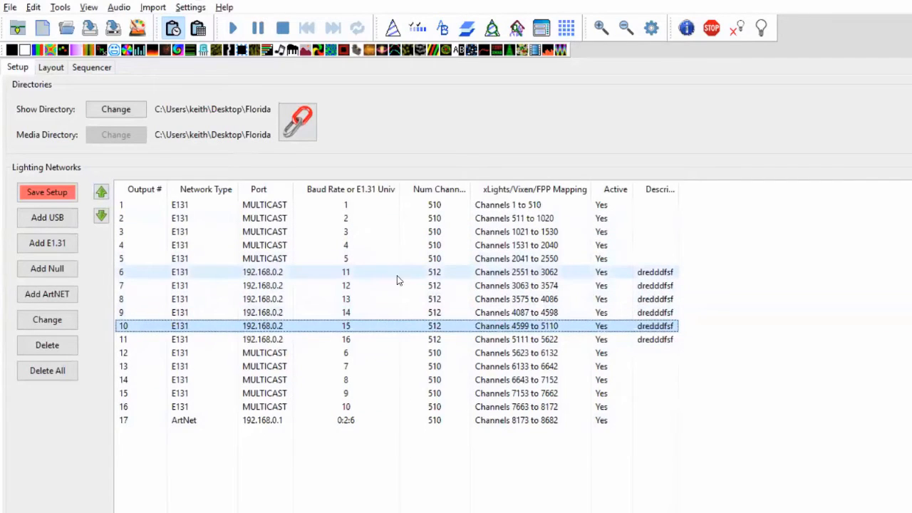
left_click(52, 68)
left_click(18, 69)
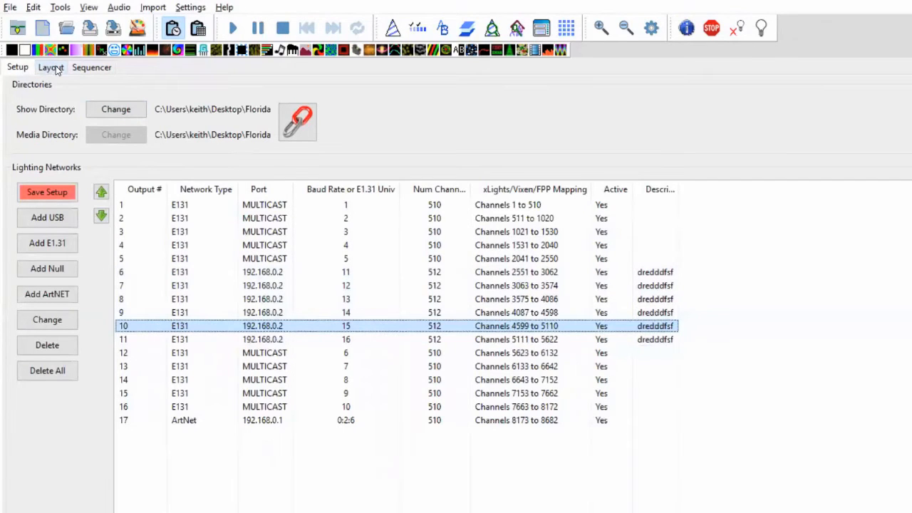
left_click(50, 68)
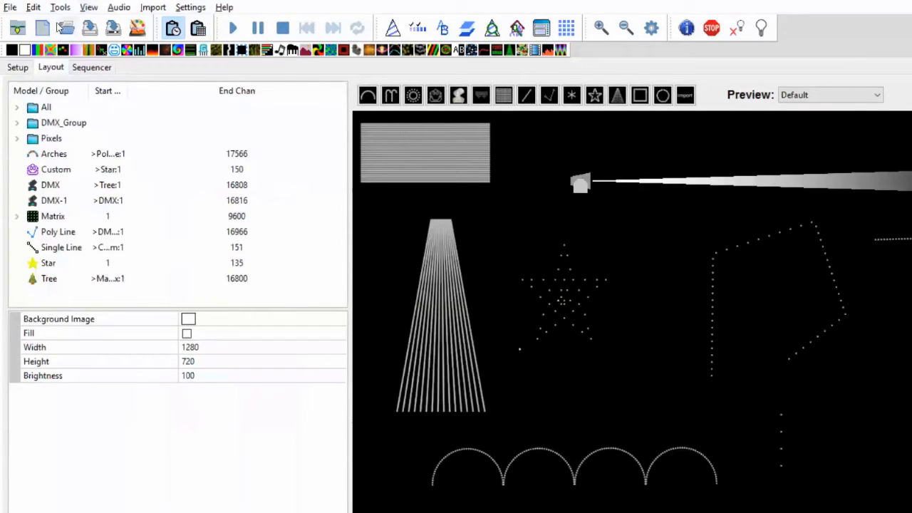
left_click(17, 67)
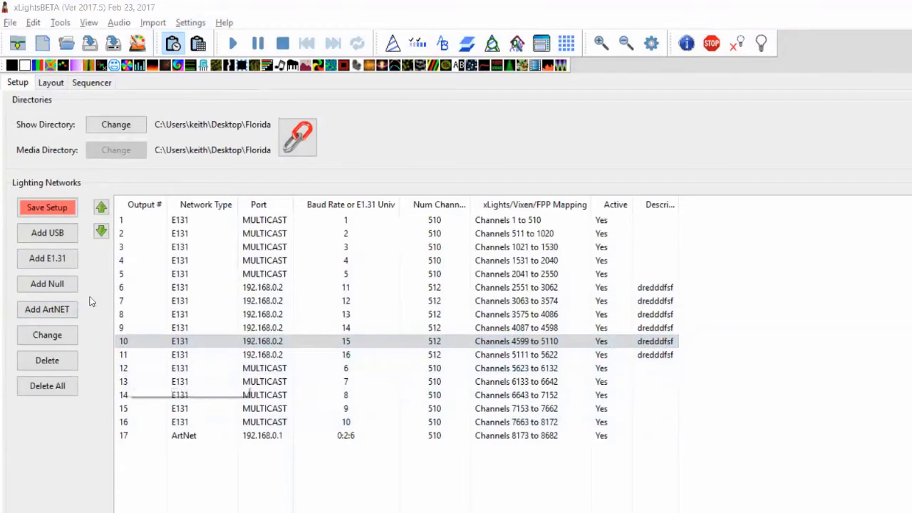
Insert a 512-channel NULL output after output 4, making it output 5
left_click(258, 260)
right_click(258, 258)
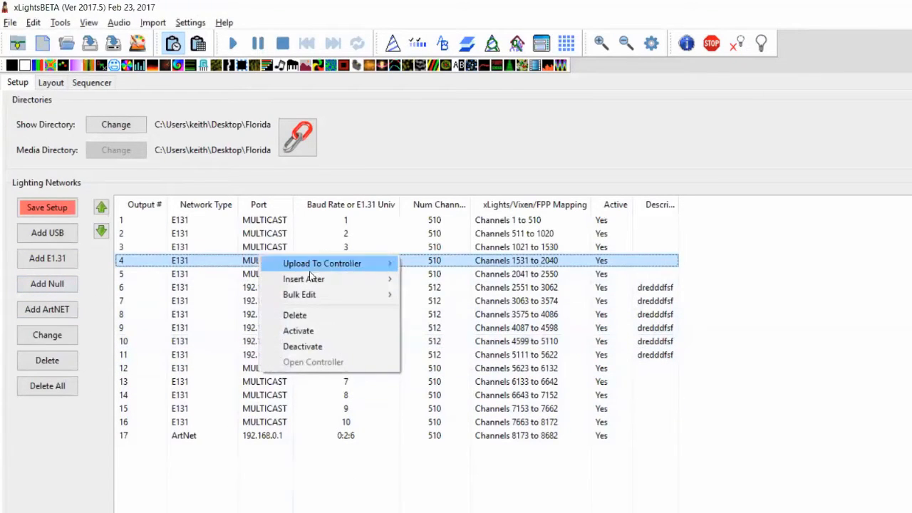
mouse_move(312, 280)
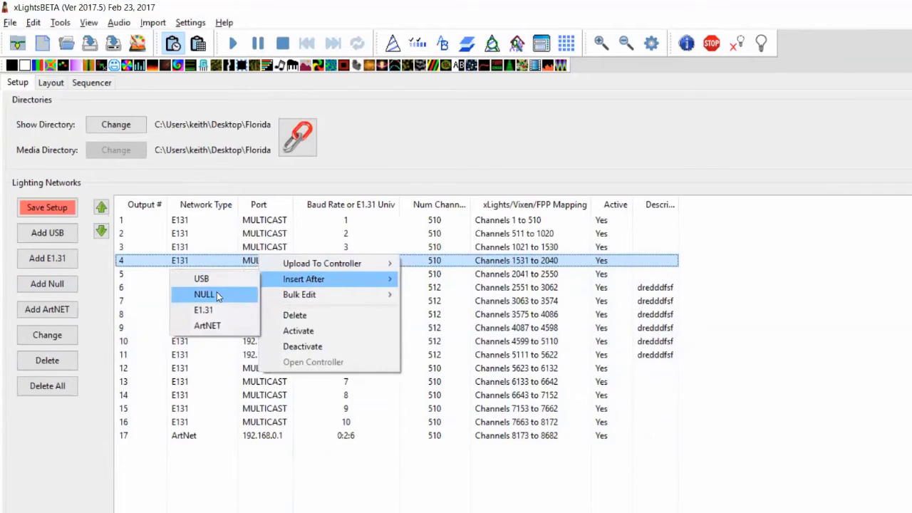
left_click(215, 293)
key("Return")
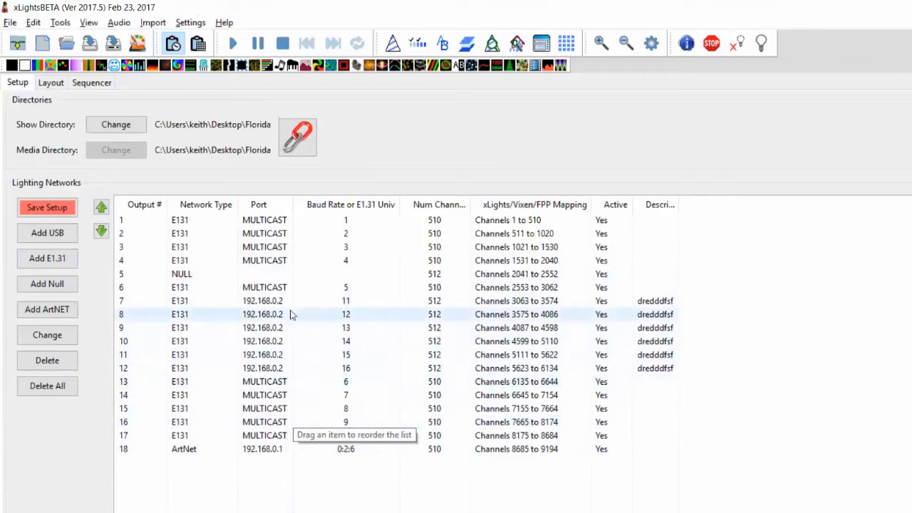
Look through output 6's context options and dismiss them without choosing
right_click(275, 290)
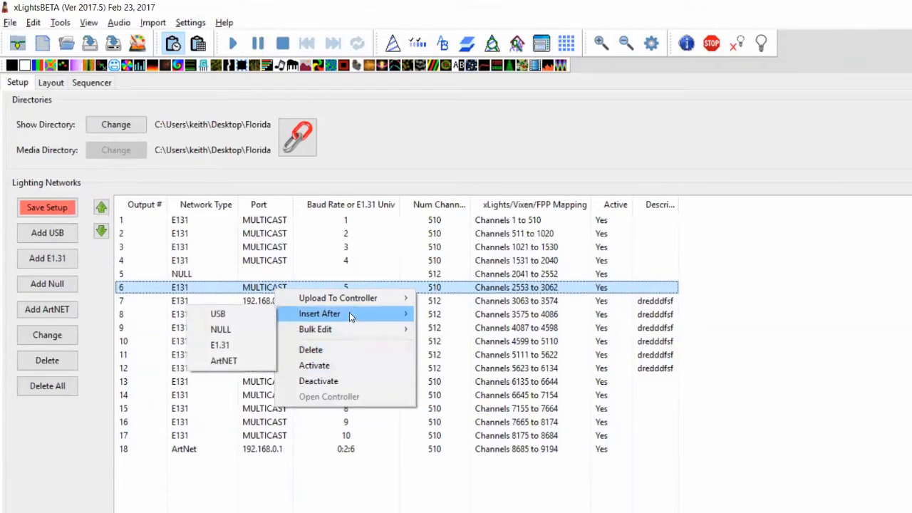
mouse_move(350, 306)
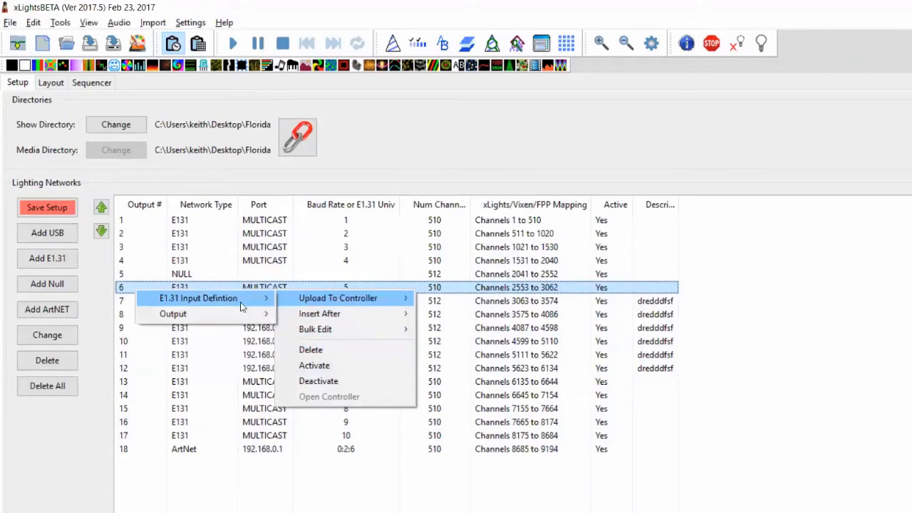
mouse_move(189, 321)
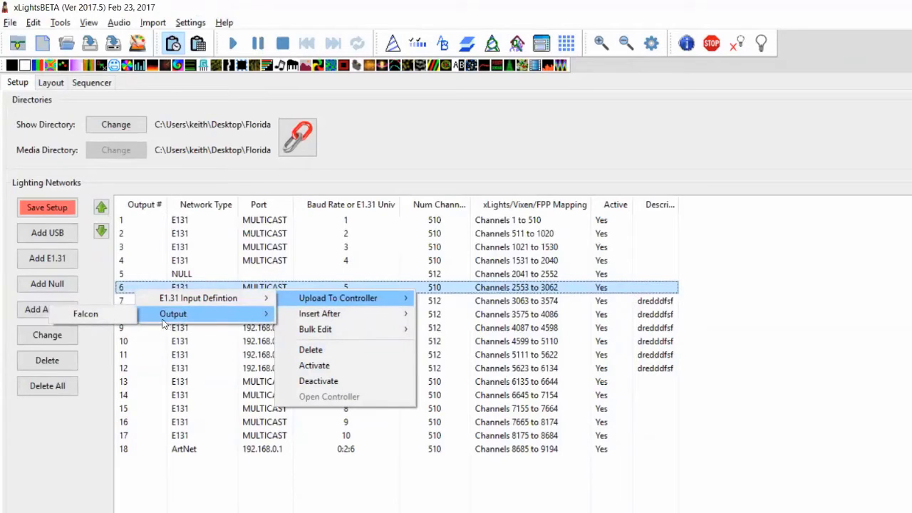
mouse_move(190, 302)
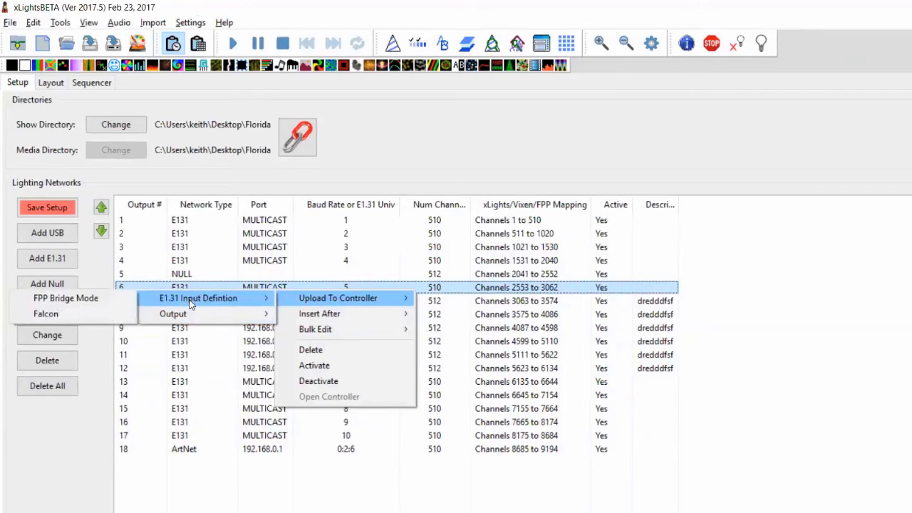
mouse_move(246, 295)
left_click(280, 288)
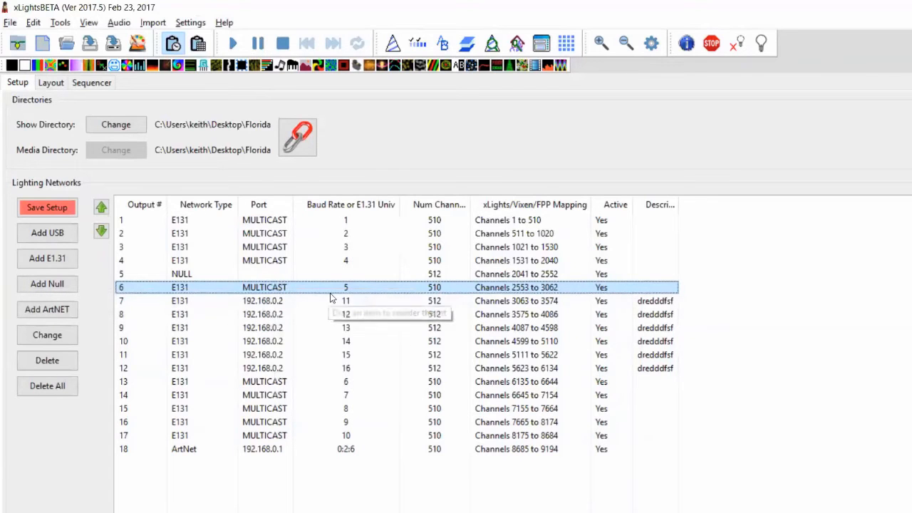
Glance at the README notes, then bring the xLights Setup window back
key("alt+Tab")
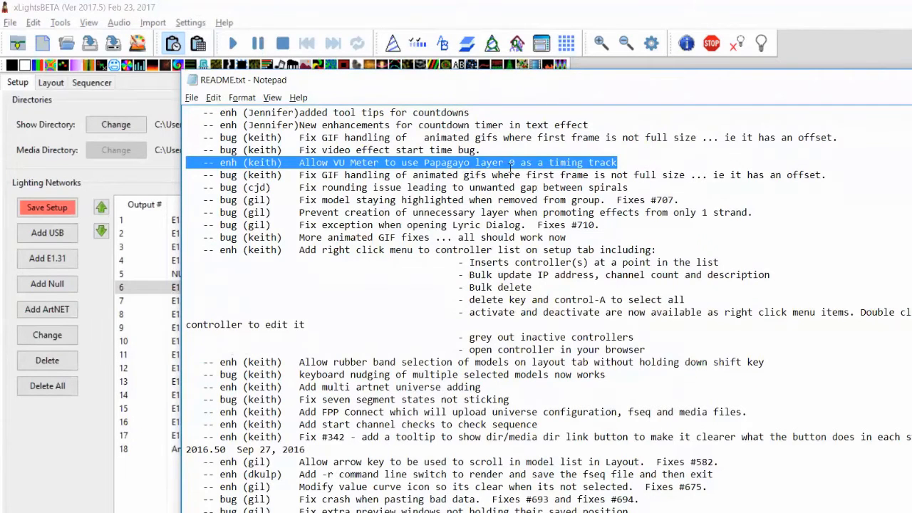
key("alt+Tab")
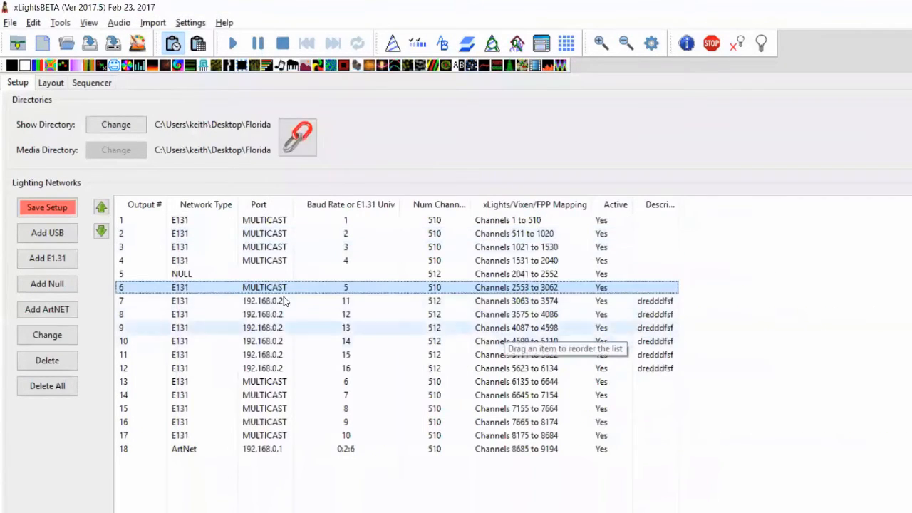
key("alt+Tab")
left_click(200, 118)
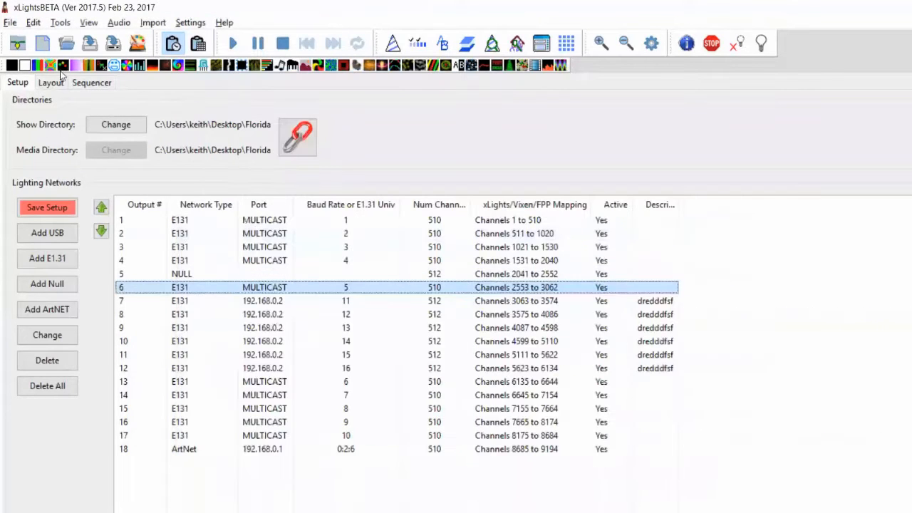
In the Sequencer, add New Timing marks at about 4.8, 2.2 and 3.5 seconds
left_click(91, 83)
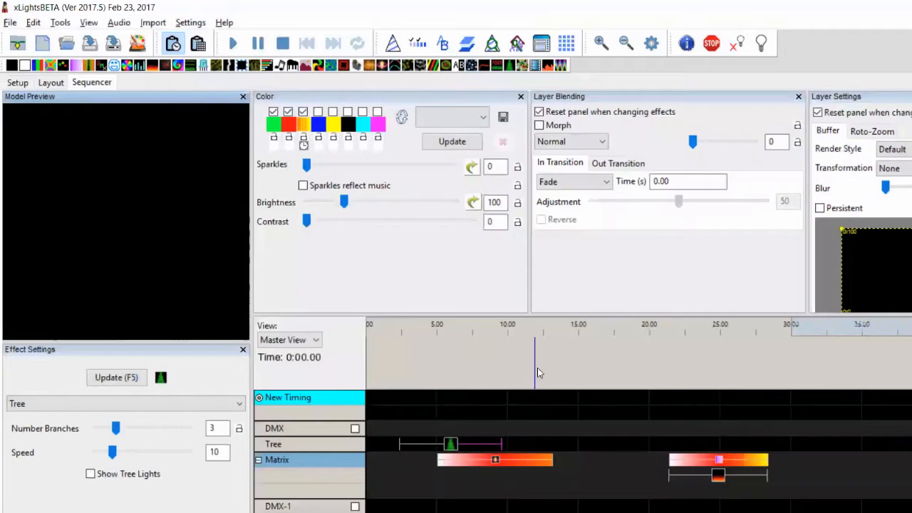
left_click(434, 364)
key("t")
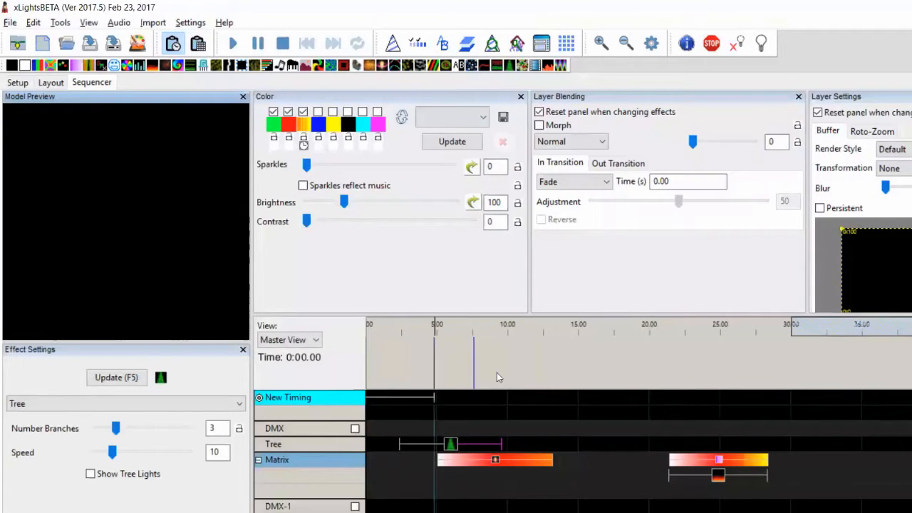
left_click(397, 366)
key("t")
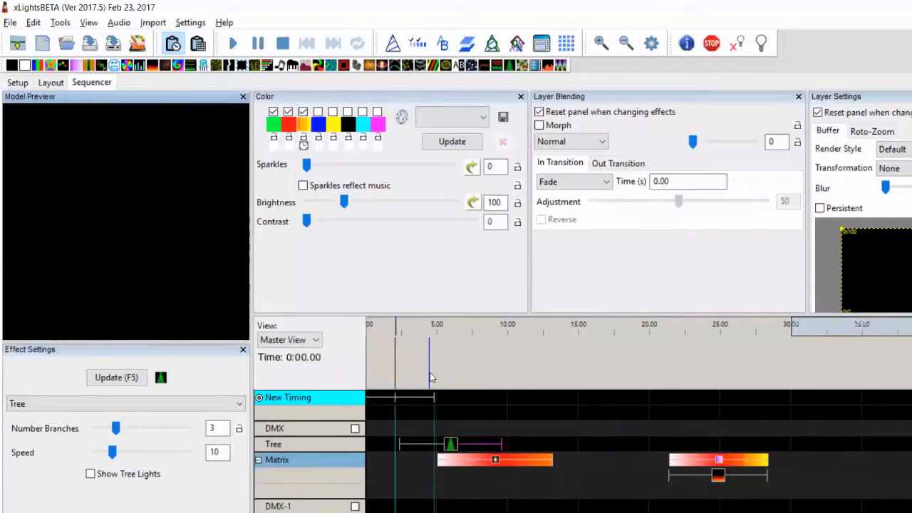
left_click(418, 365)
key("t")
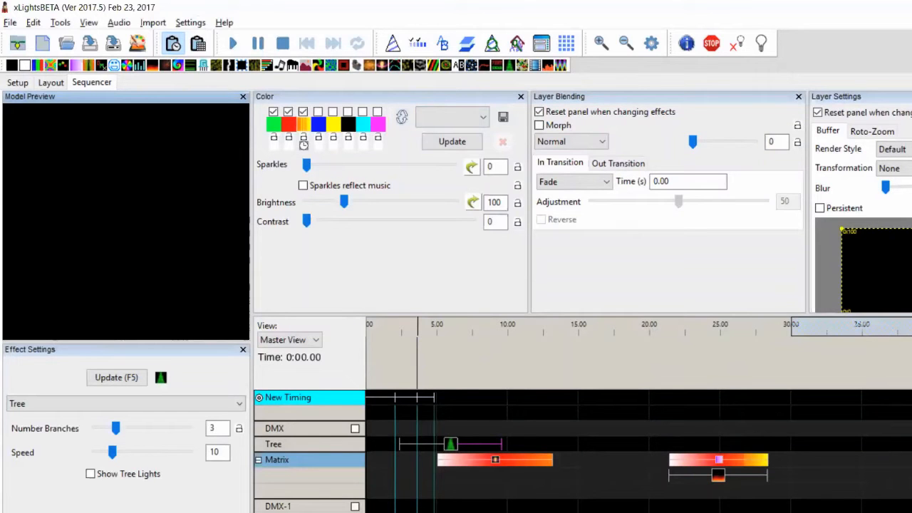
Place a VU Meter on the Matrix's lower layer, stretch it to 5.00, and set Type to Timing Event Color
left_click_drag(397, 491, 417, 491)
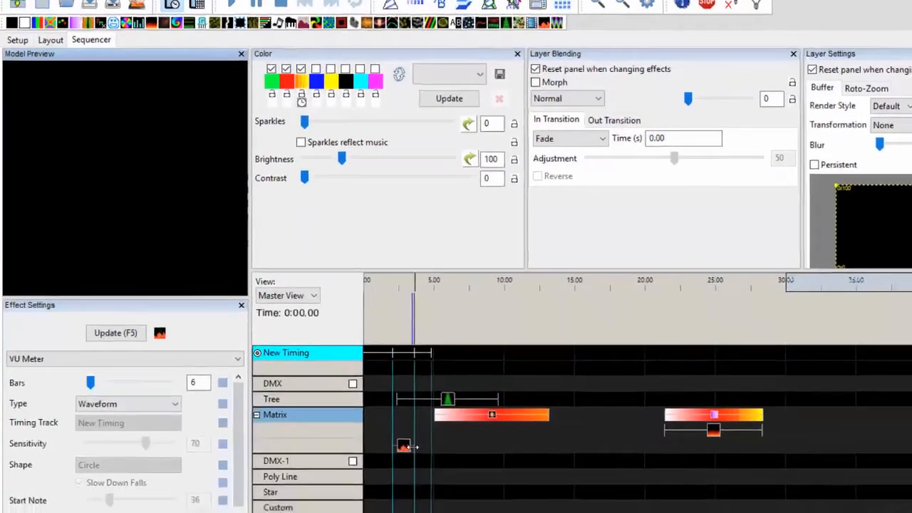
left_click_drag(414, 447, 390, 433)
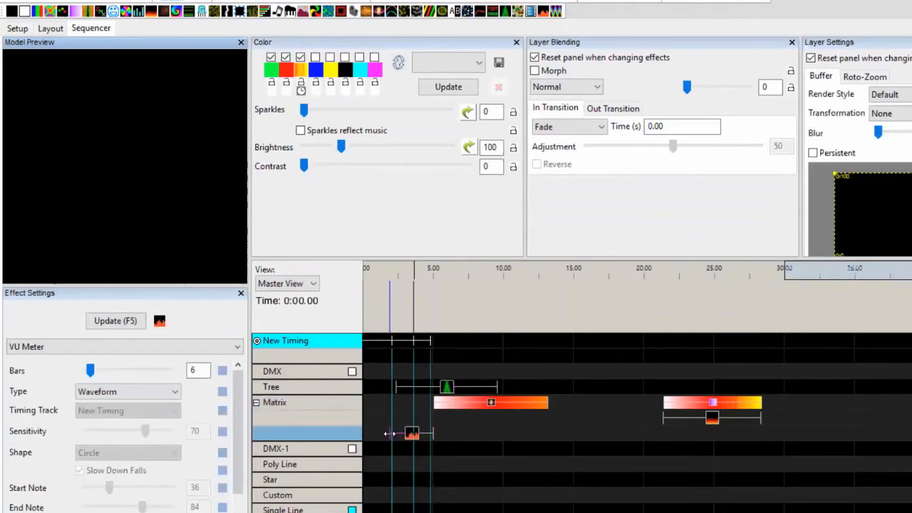
left_click(176, 392)
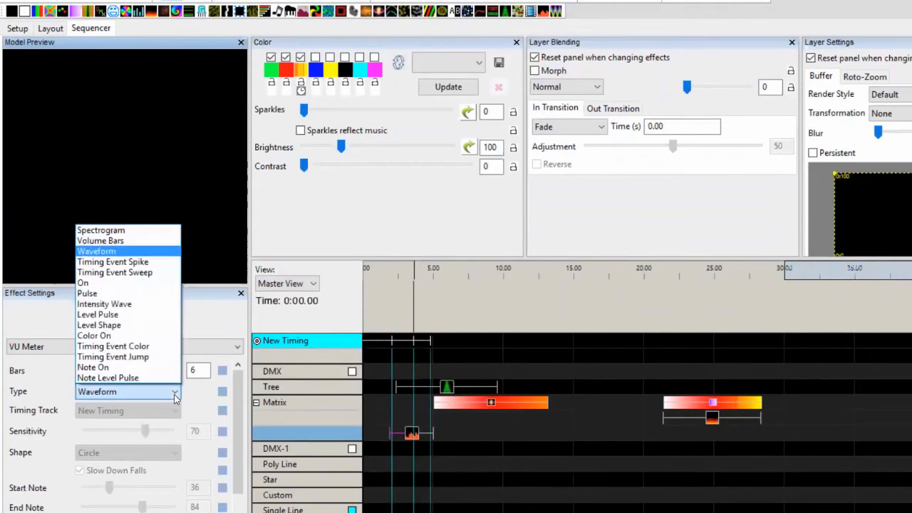
left_click(140, 346)
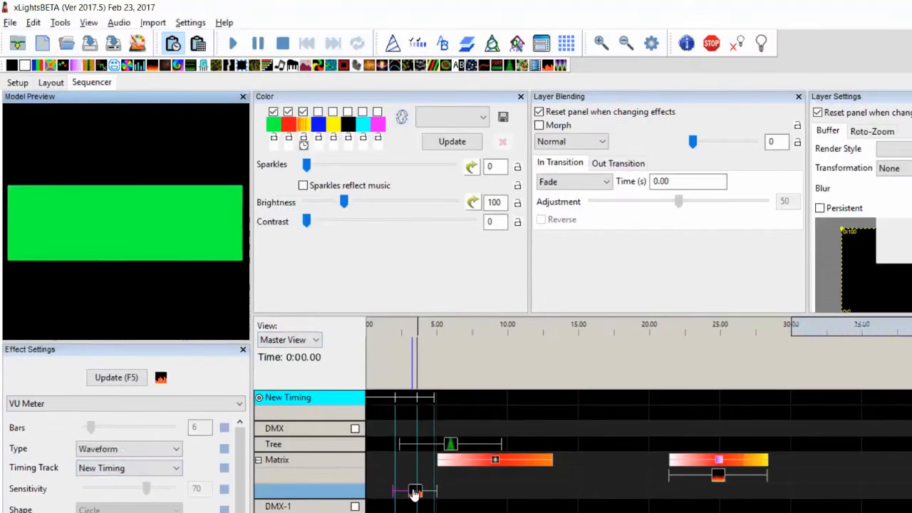
left_click(412, 435)
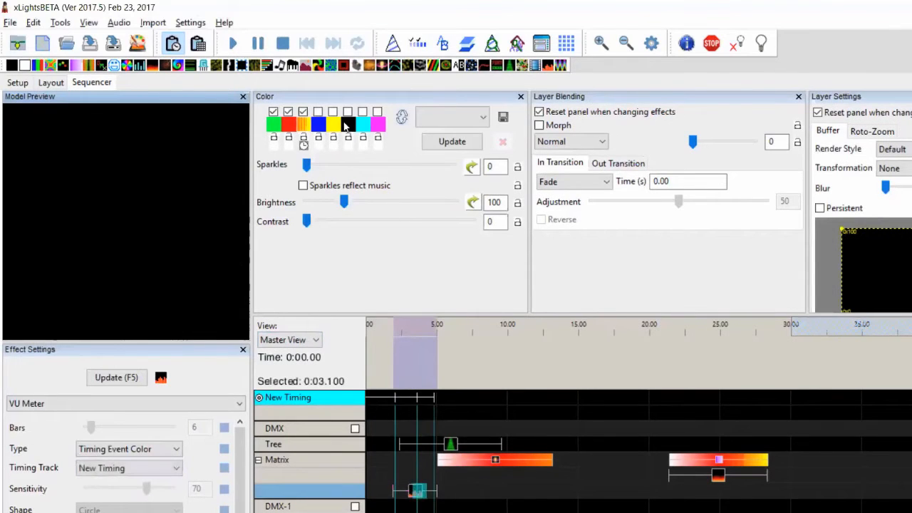
left_click(237, 45)
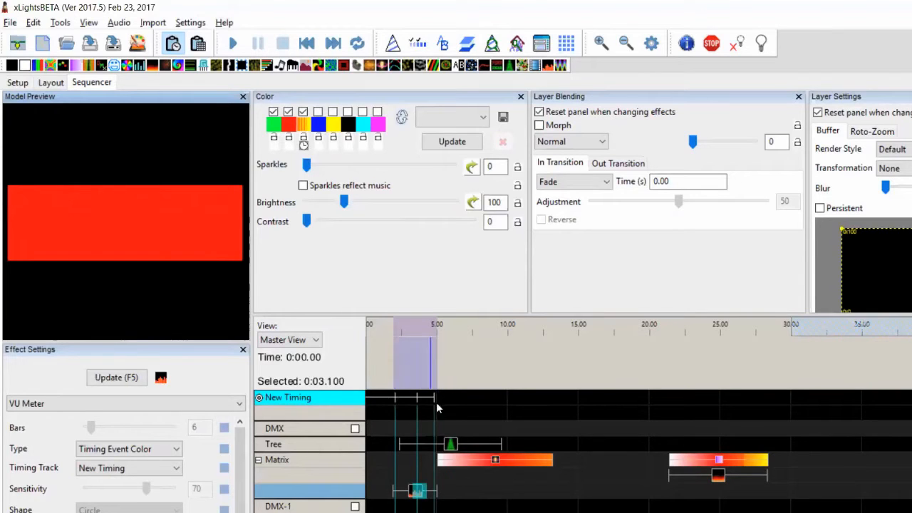
key("alt+Tab")
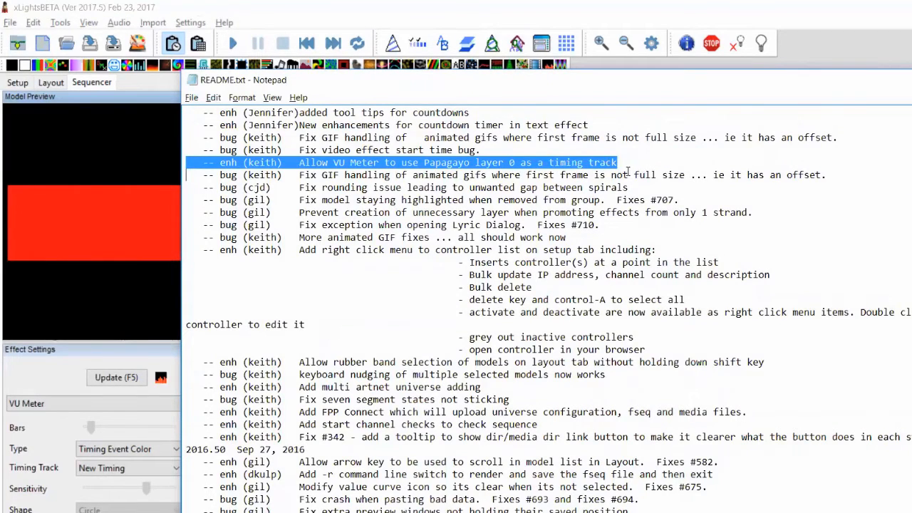
key("alt+Tab")
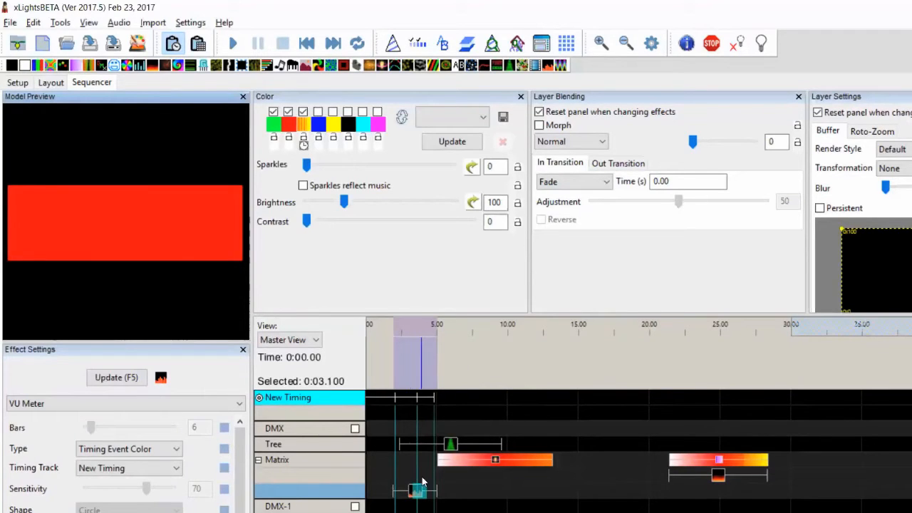
left_click(462, 489)
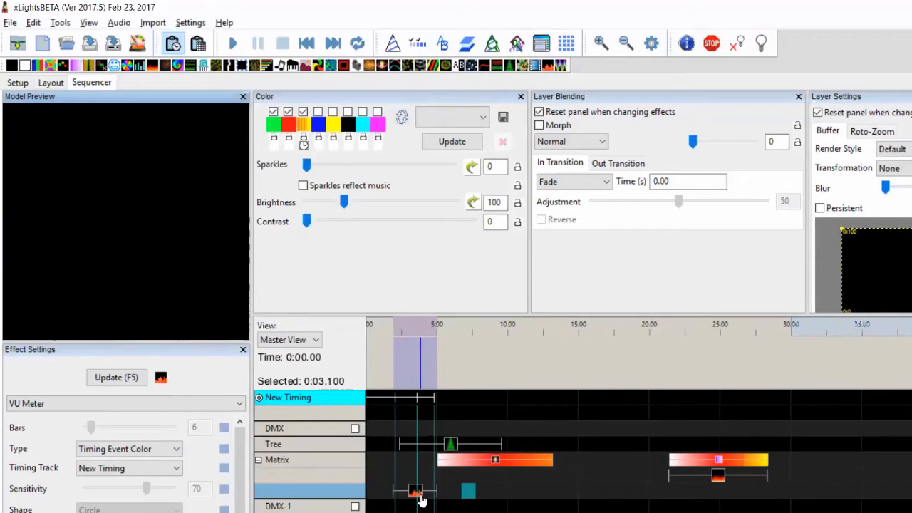
Select the two countdown-timer changelog lines in README, then return to the xLights sequencer
key("alt+Tab")
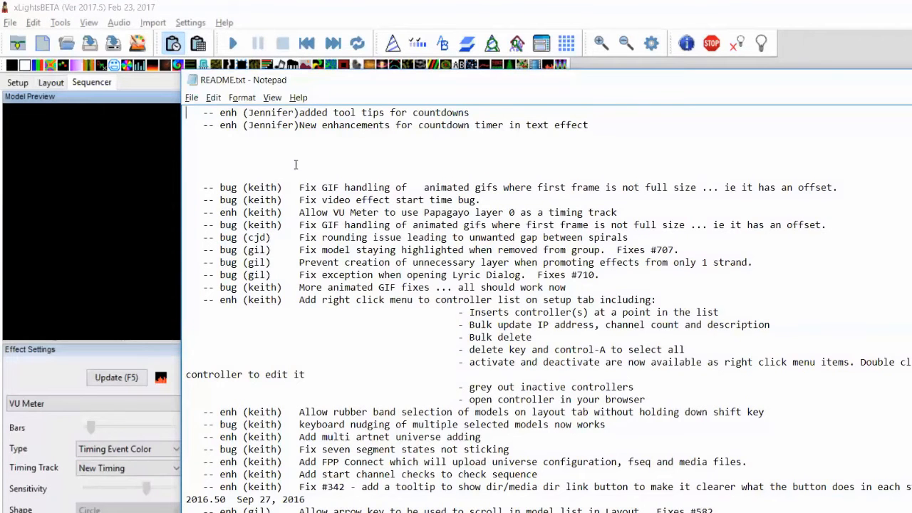
scroll(296, 165, "up", 1)
key("shift+Up")
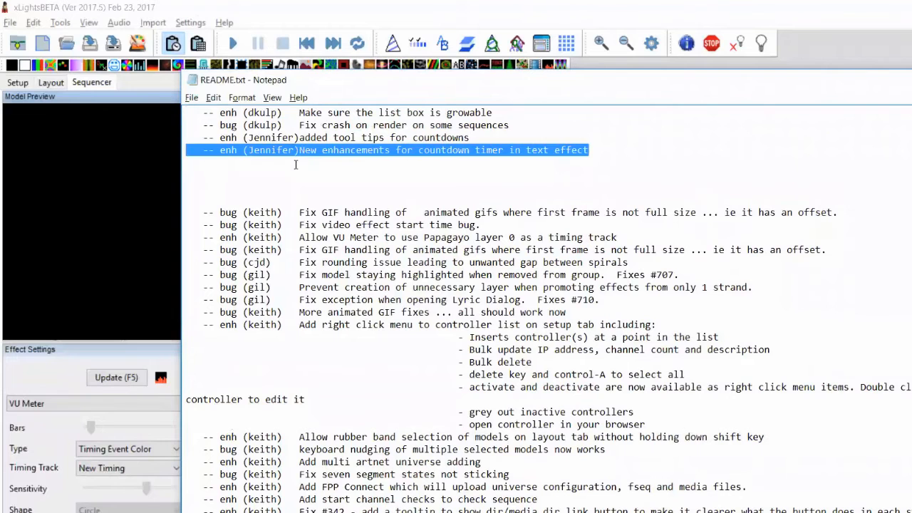
key("shift+Up")
key("alt+Tab")
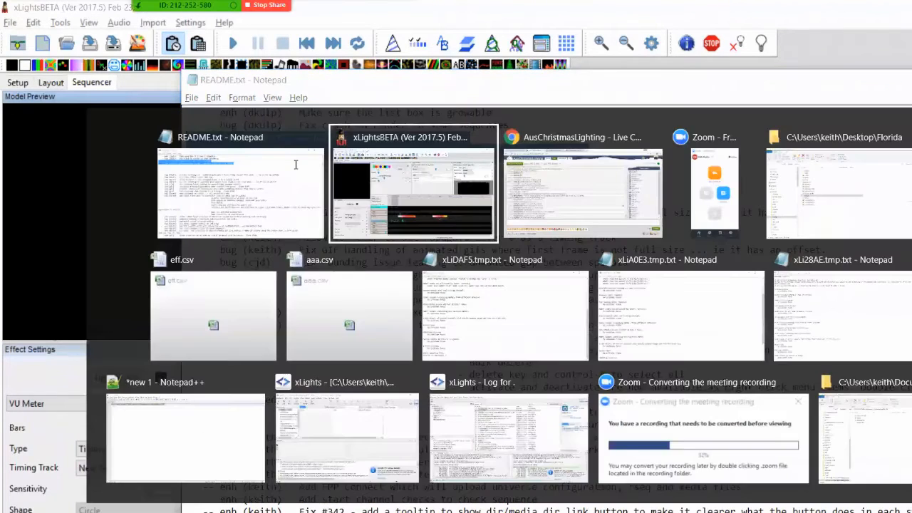
key("alt+Tab")
key("alt+Tab")
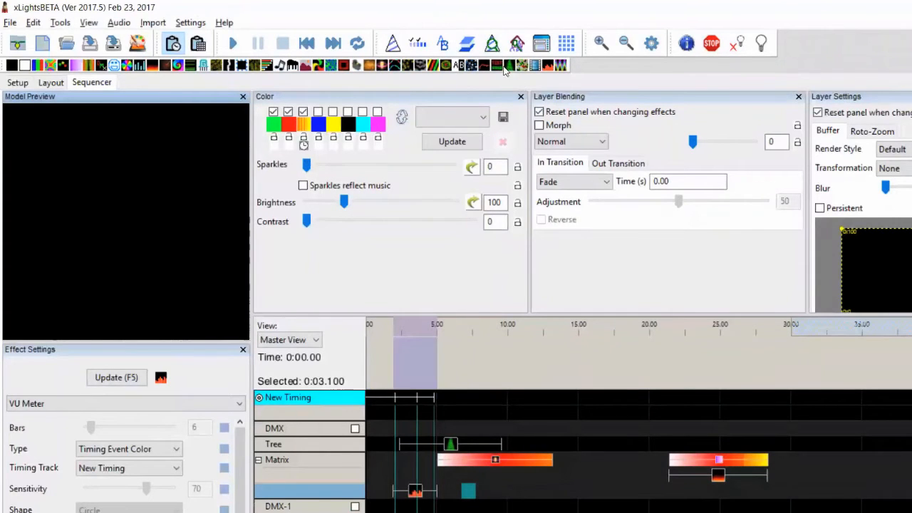
left_click_drag(501, 66, 816, 461)
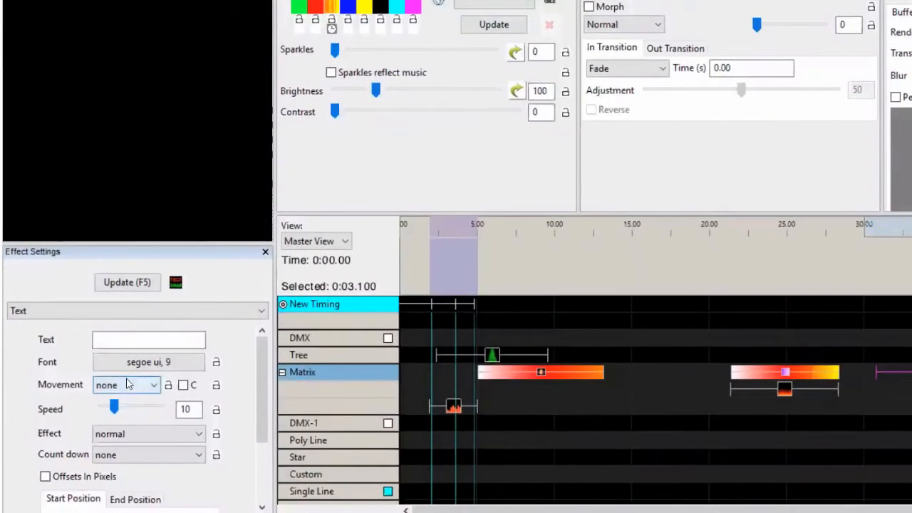
left_click(137, 456)
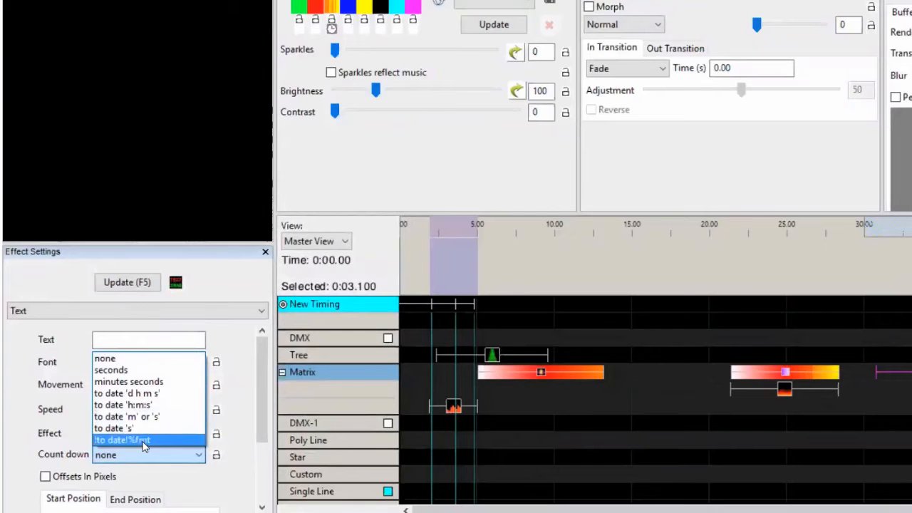
left_click(152, 405)
key("alt+Tab")
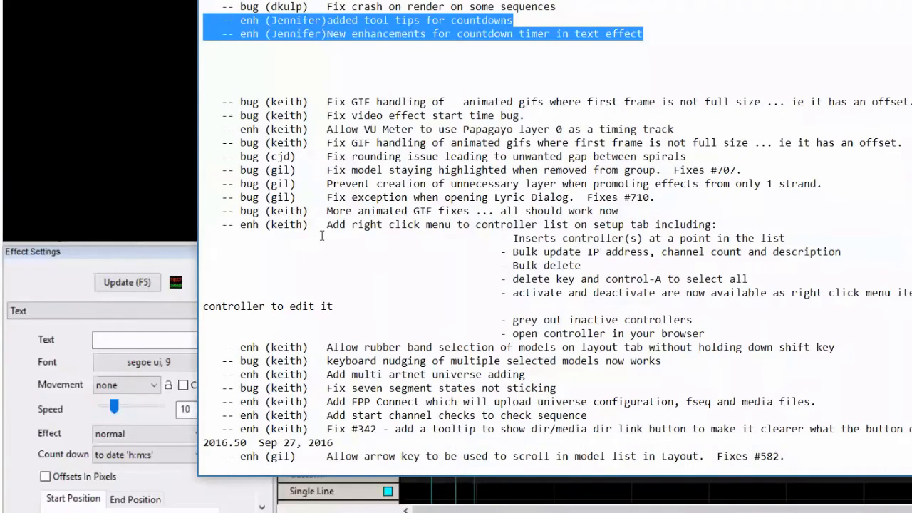
key("alt+Tab")
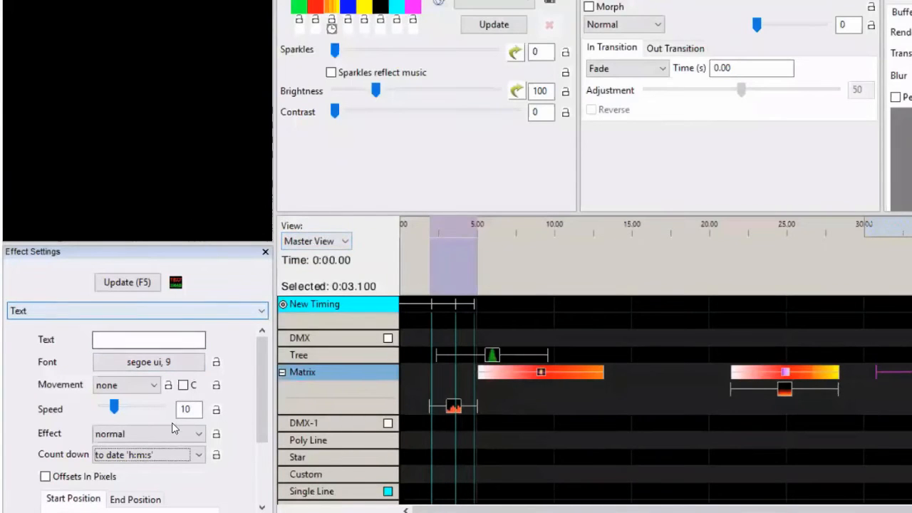
left_click(165, 460)
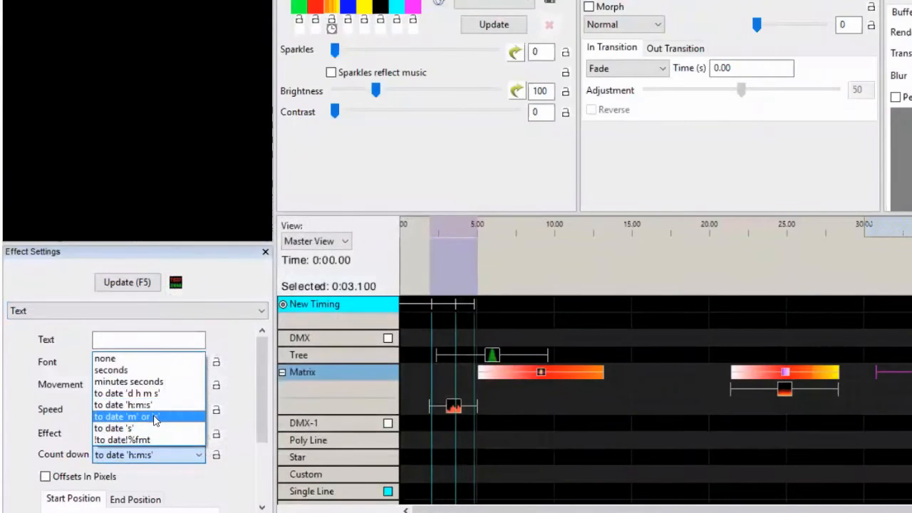
left_click(160, 418)
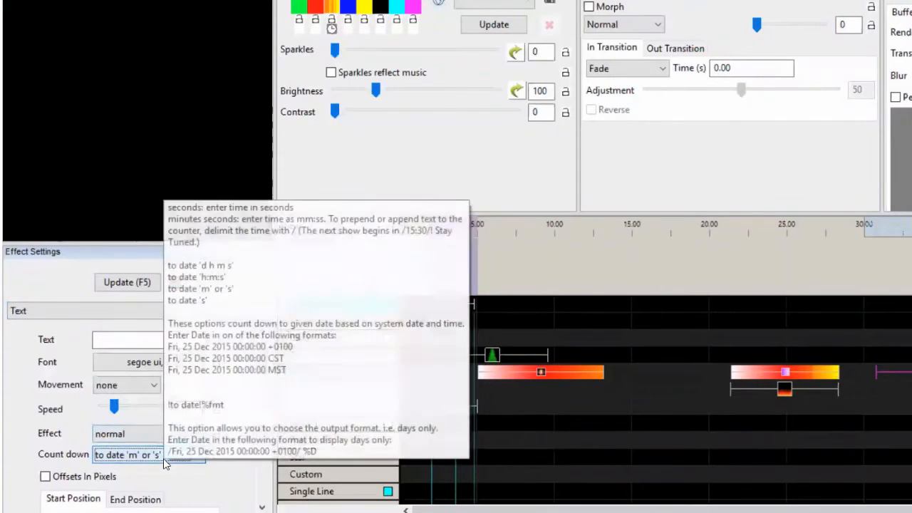
left_click(138, 459)
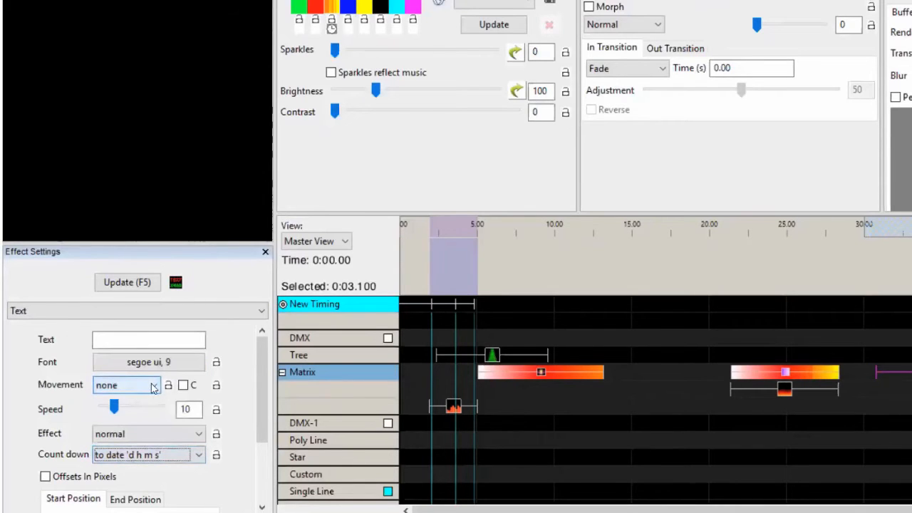
mouse_move(177, 458)
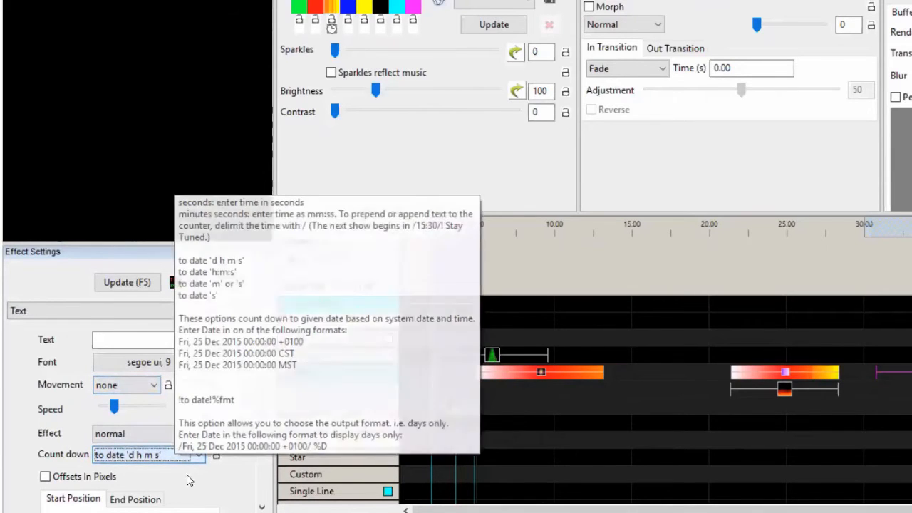
left_click(150, 458)
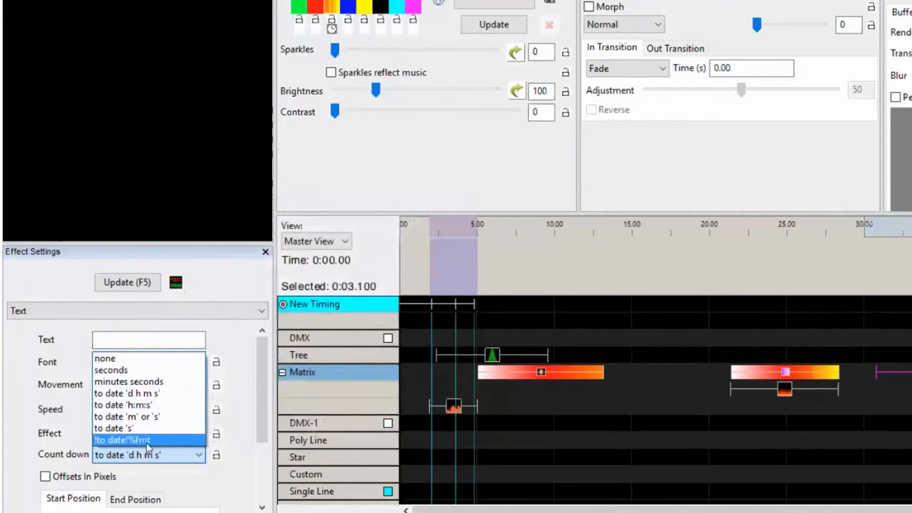
left_click(182, 484)
scroll(182, 485, "down", 1)
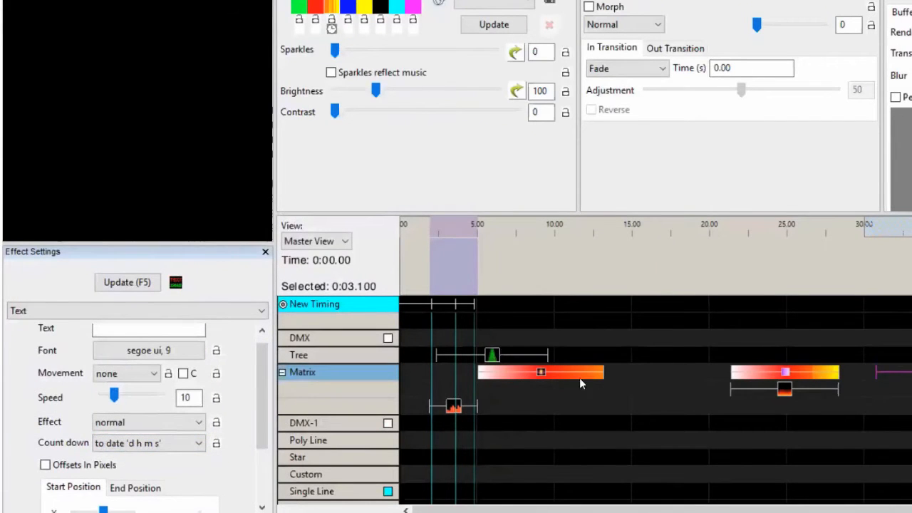
key("alt+Tab")
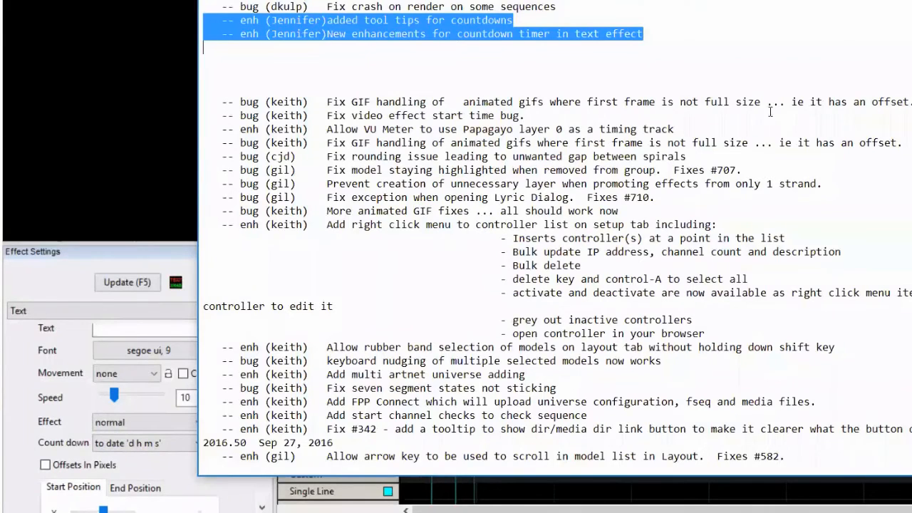
left_click(698, 6)
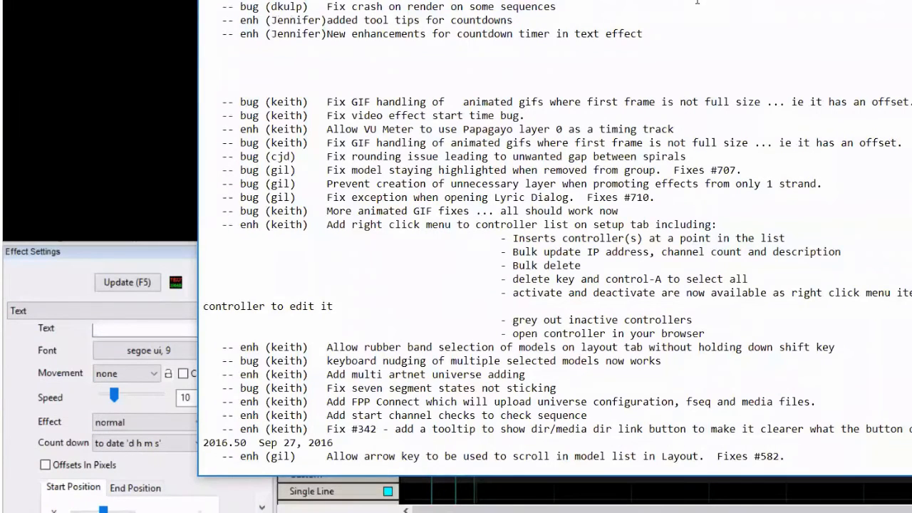
left_click(536, 16)
key("Home")
left_click(120, 444)
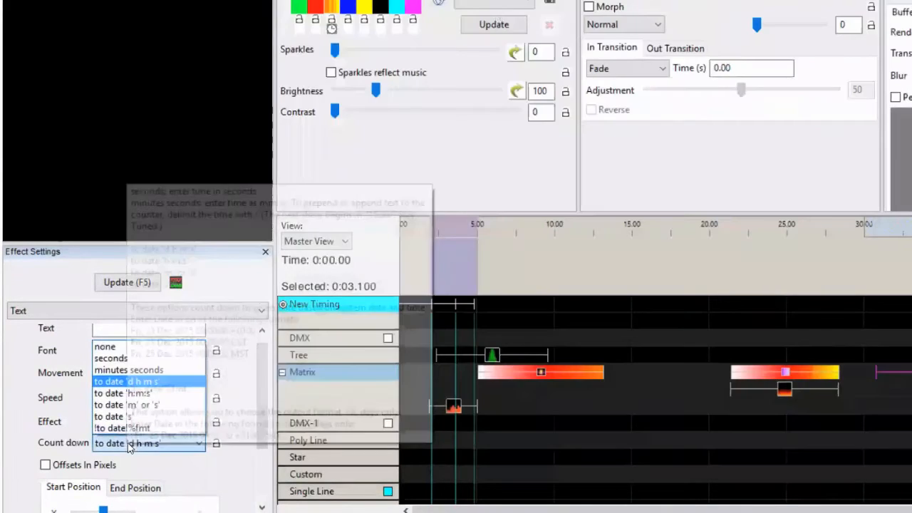
left_click(120, 443)
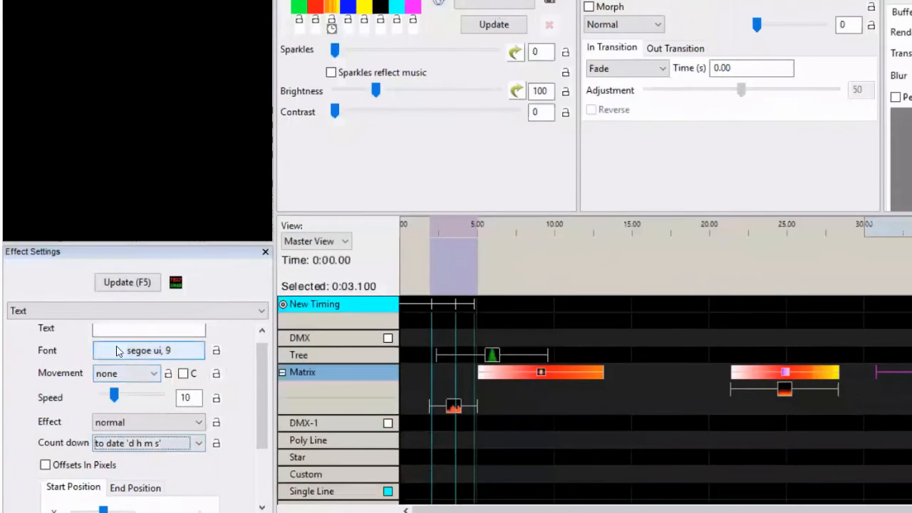
mouse_move(119, 443)
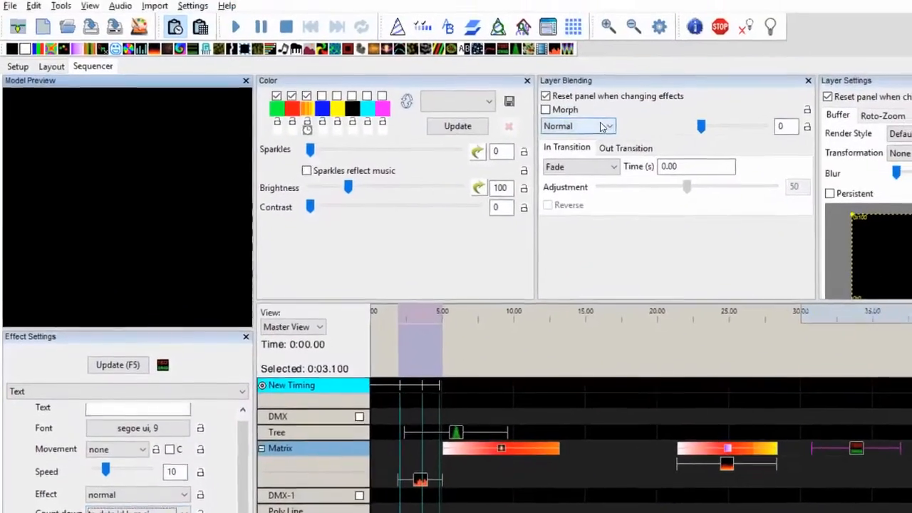
mouse_move(618, 95)
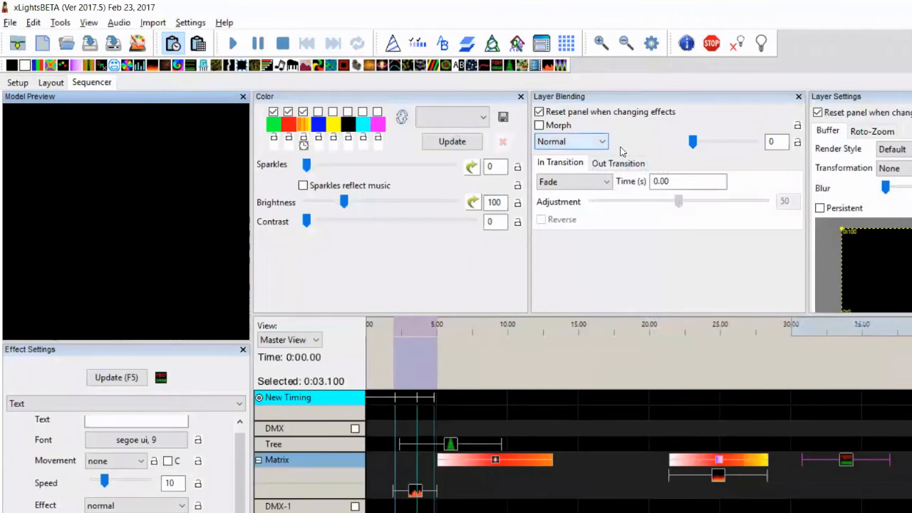
In README, highlight the job-ordering performance and growable list box release notes
key("alt+Tab")
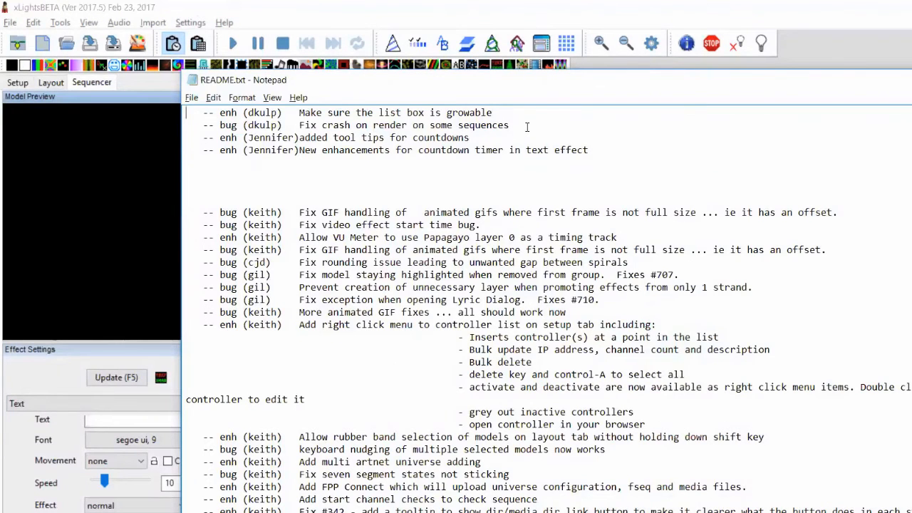
key("shift+Up")
key("Down")
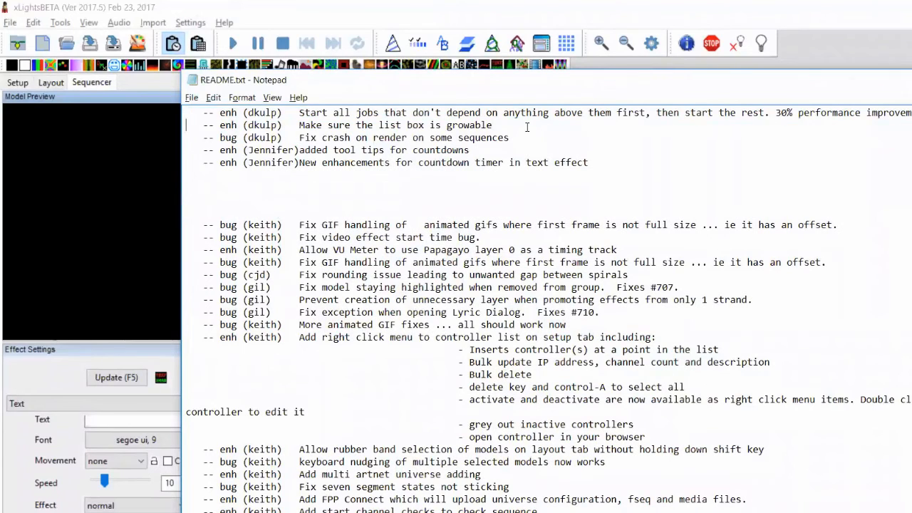
key("shift+Down")
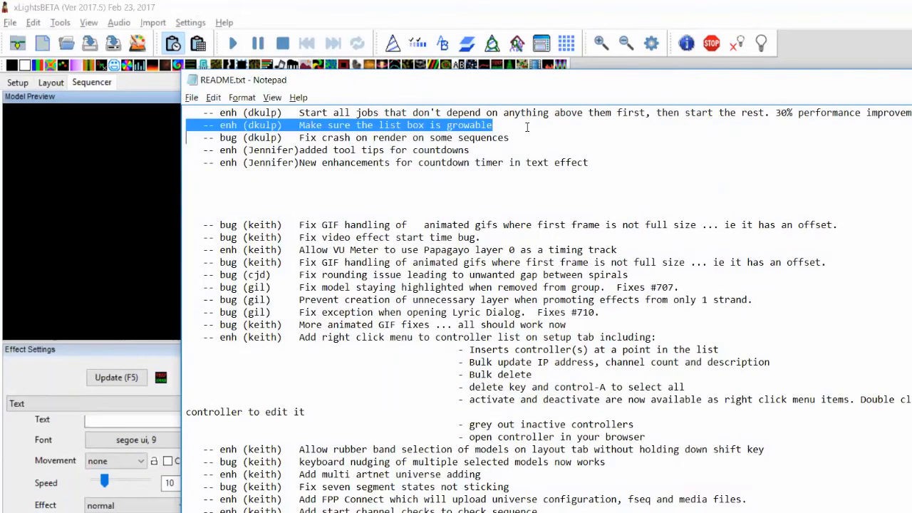
key("Up")
key("Up")
key("shift+Down")
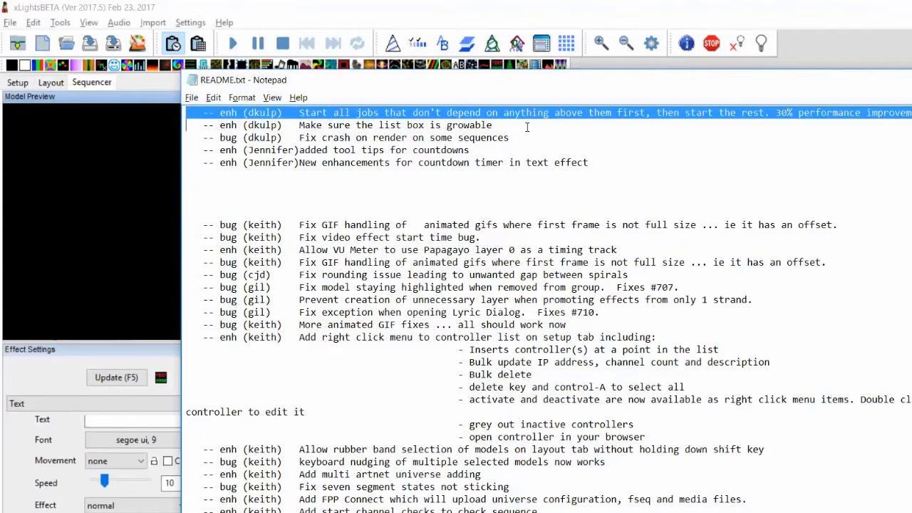
key("Up")
key("Up")
key("Up")
key("Up")
key("Up")
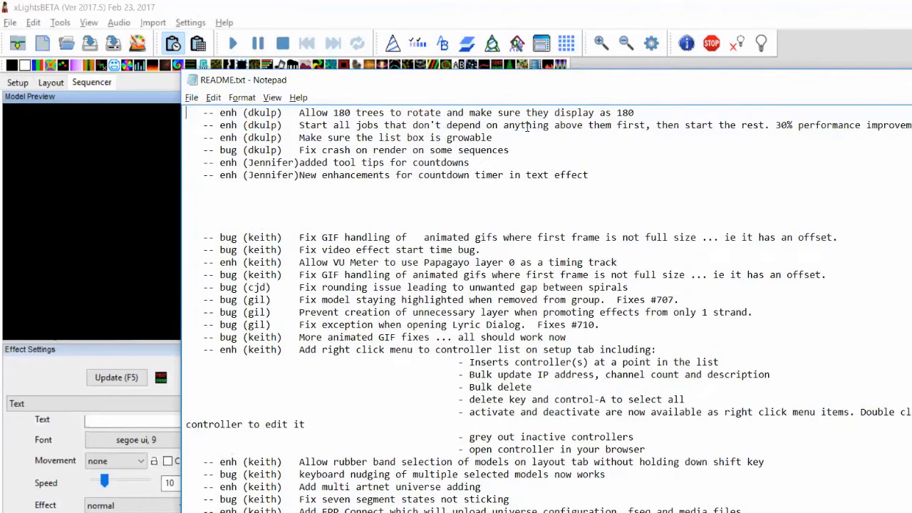
key("Down")
key("Down")
key("Down")
key("Down")
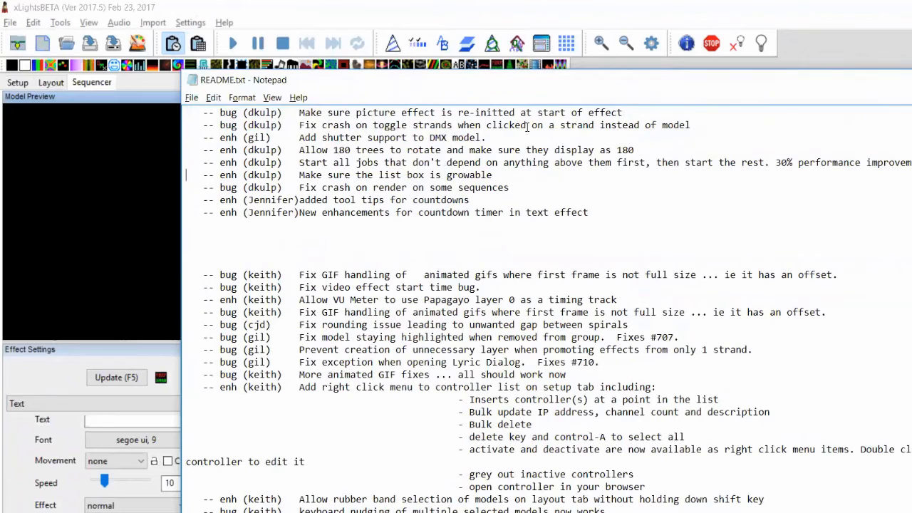
key("shift+Up")
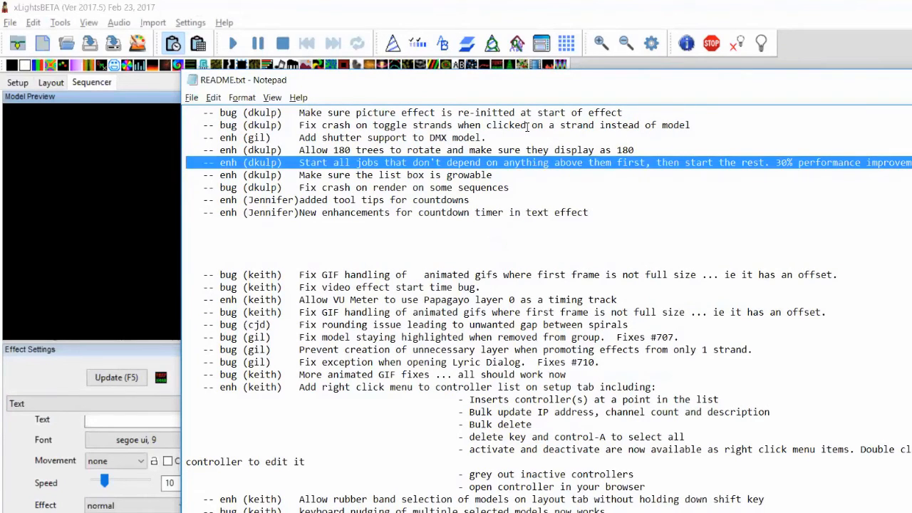
key("Down")
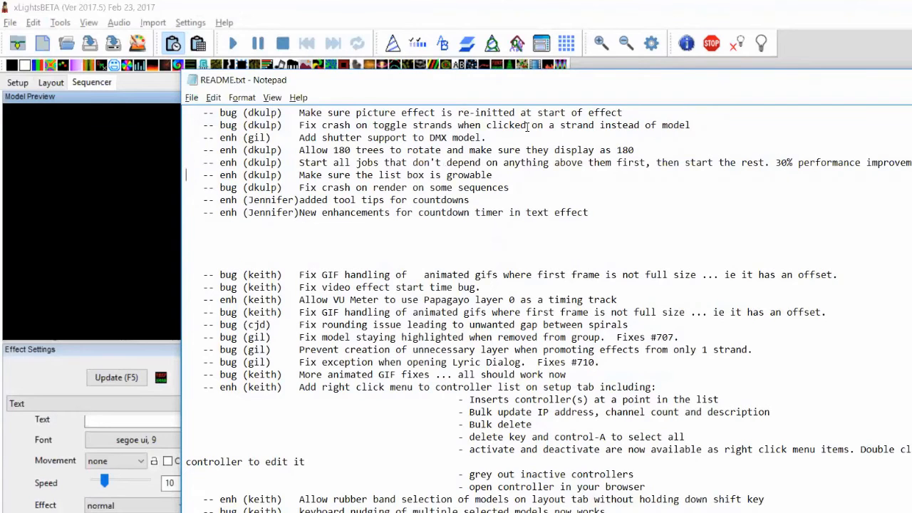
key("shift+Down")
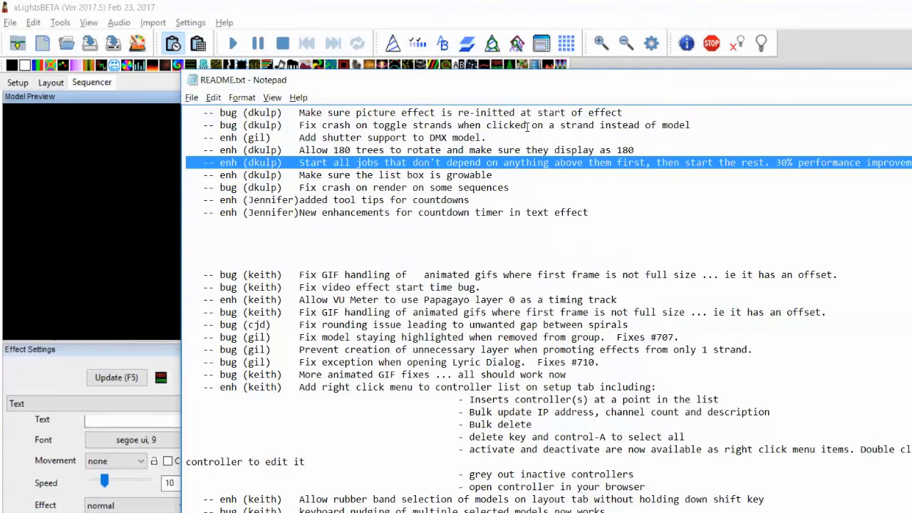
Highlight the note about rotating 180 trees, then bring up xLights' Layout view
key("Down")
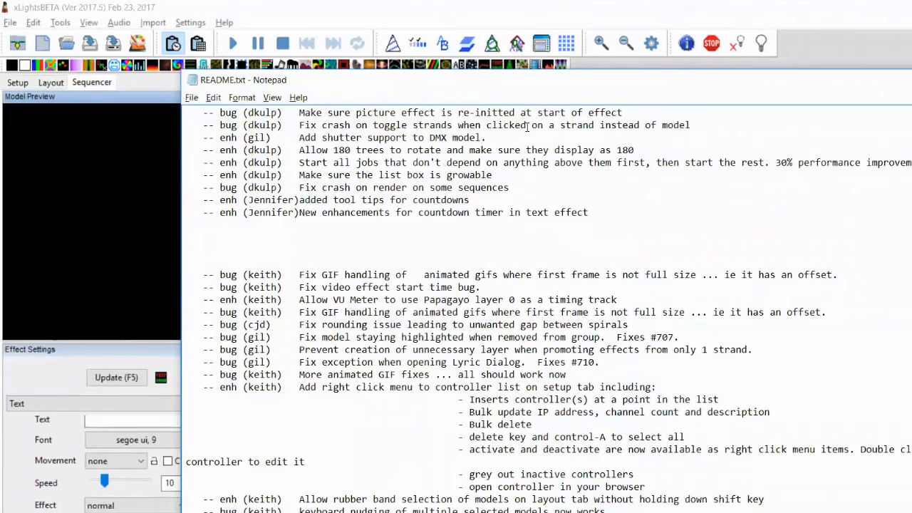
key("shift+Up")
key("Down")
key("Down")
key("shift+Up")
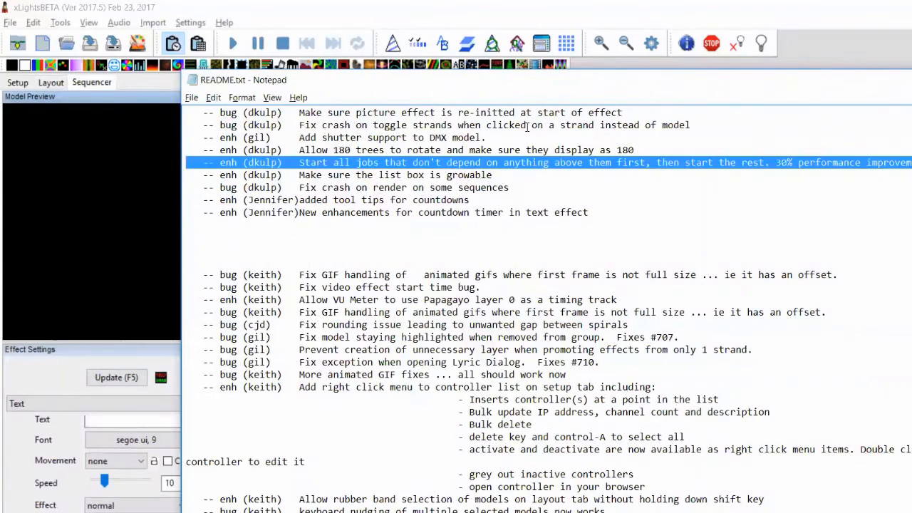
key("Down")
key("Up")
key("shift+Up")
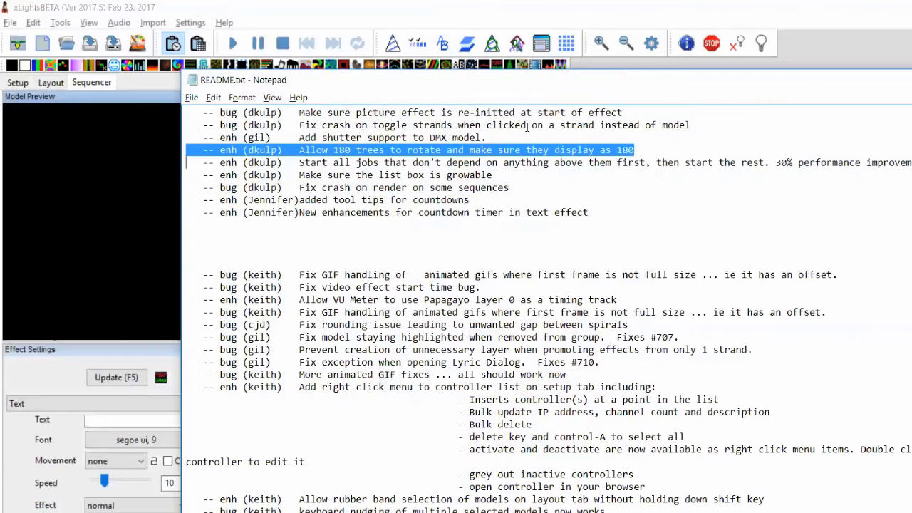
left_click(51, 83)
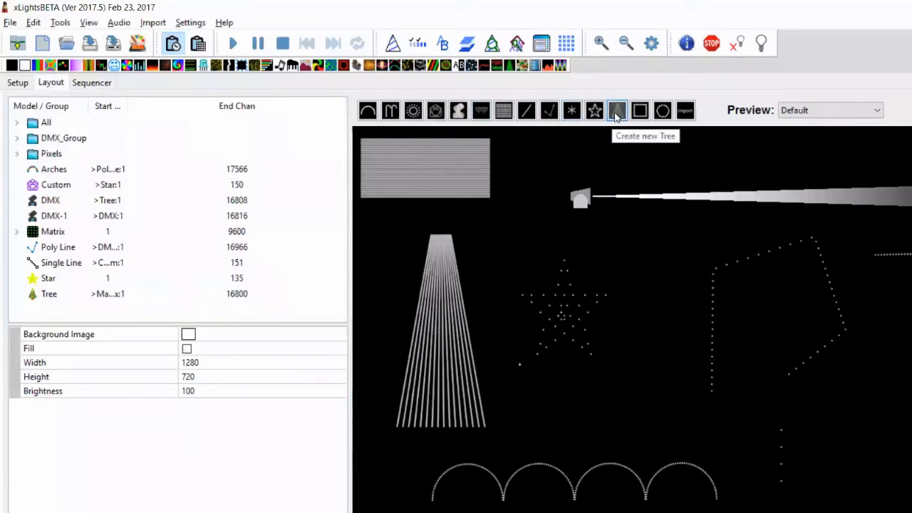
Draw a new tree model at the preview's lower right with Degrees set to 180
left_click(617, 112)
left_click_drag(911, 466, 858, 367)
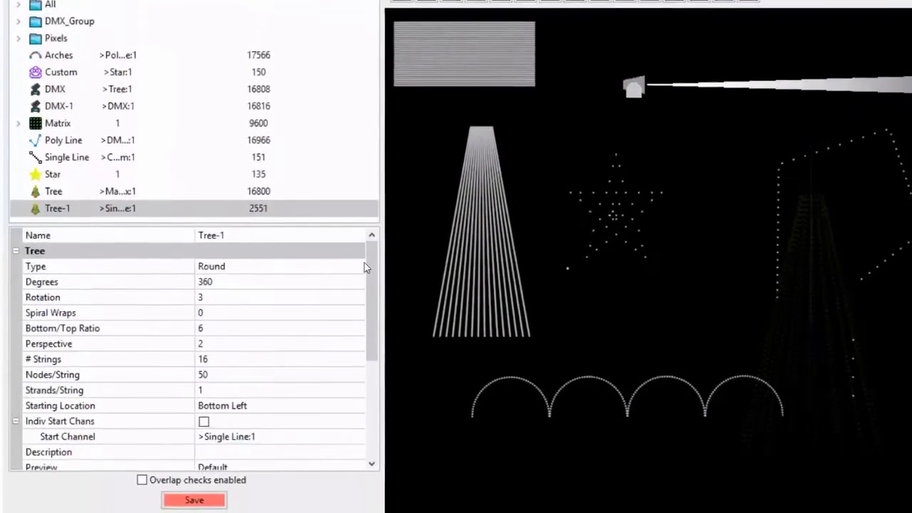
left_click(207, 282)
type("180")
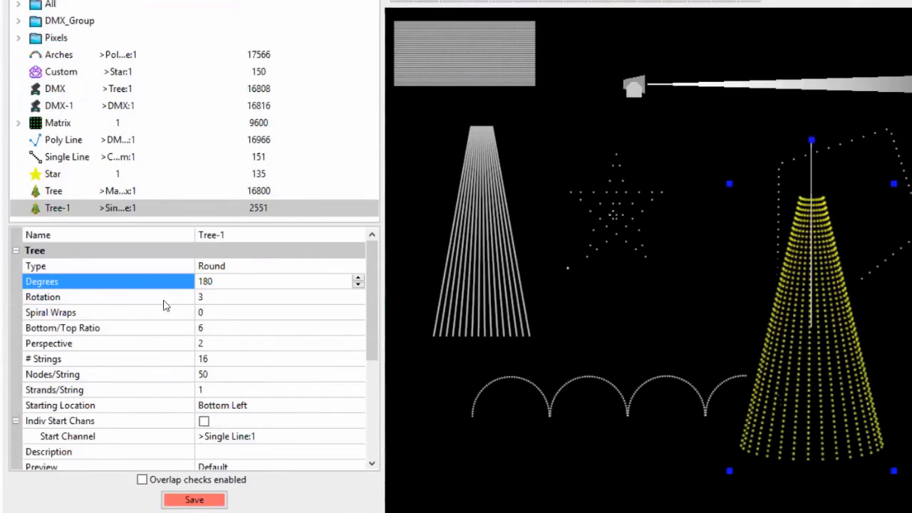
Set the new tree's Rotation to 40
left_click(221, 298)
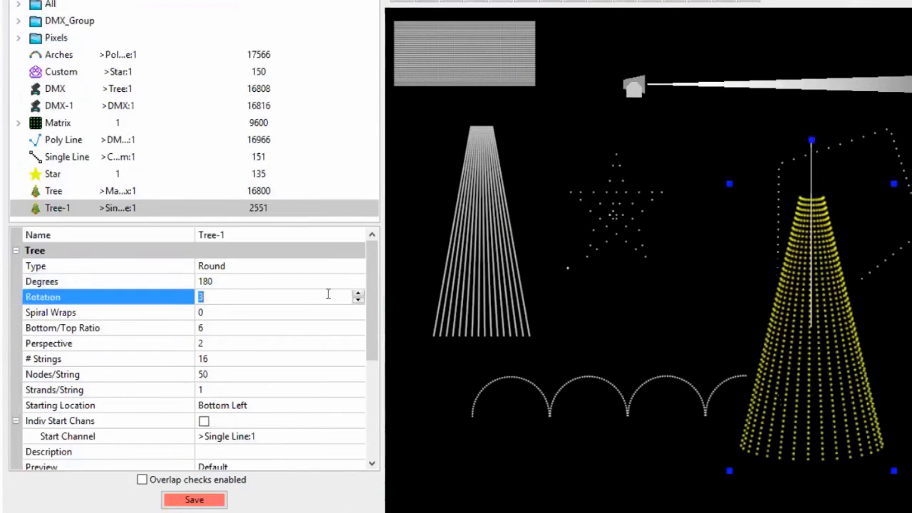
left_click(358, 294)
left_click(358, 294)
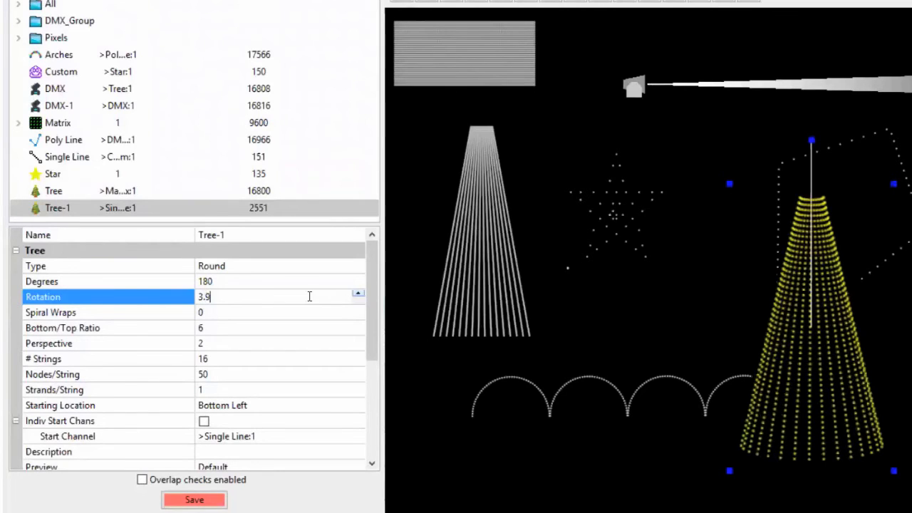
left_click_drag(304, 295, 102, 295)
left_click_drag(172, 295, 166, 294)
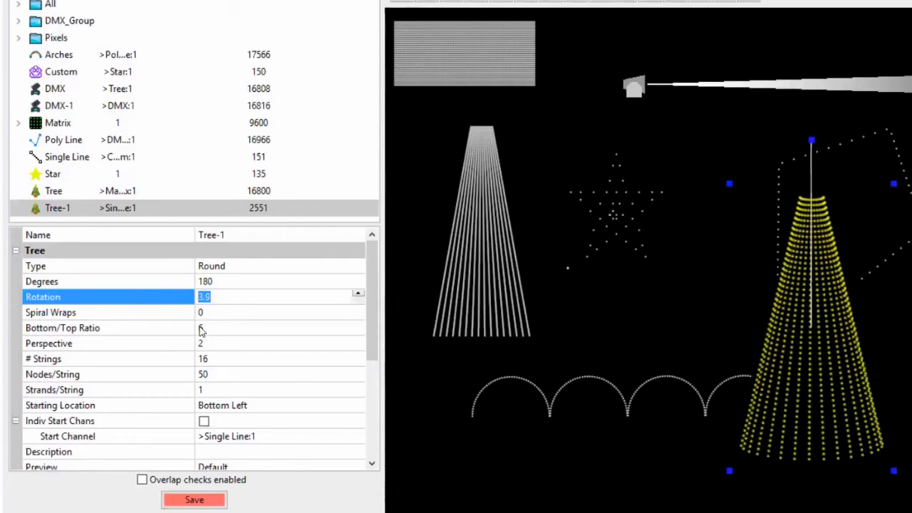
type("40")
key("Tab")
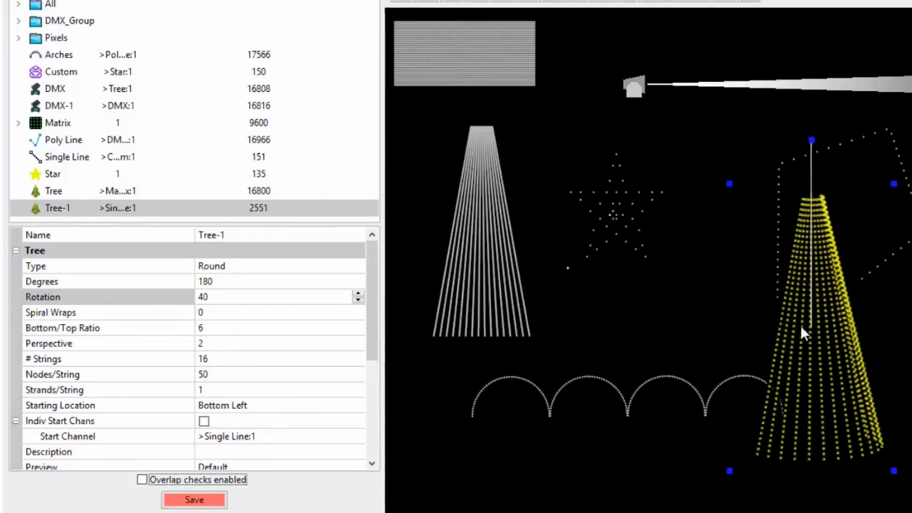
left_click(823, 282)
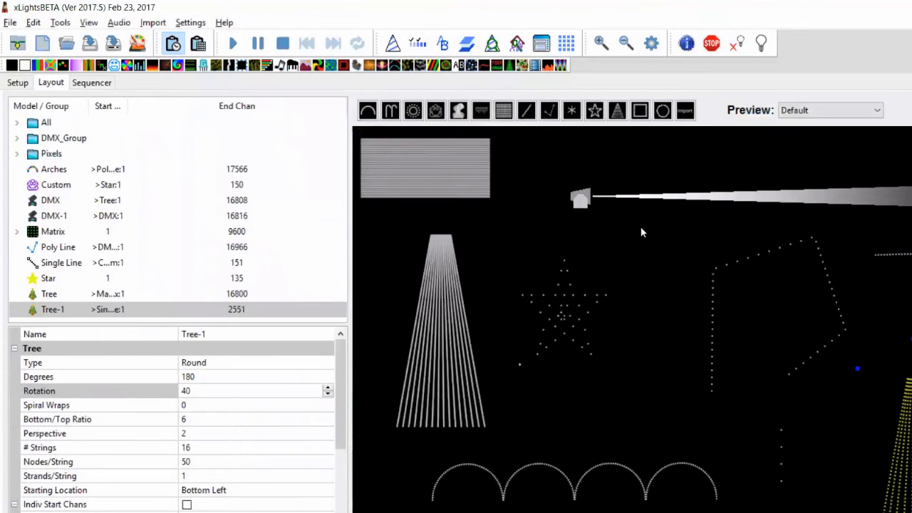
left_click(581, 201)
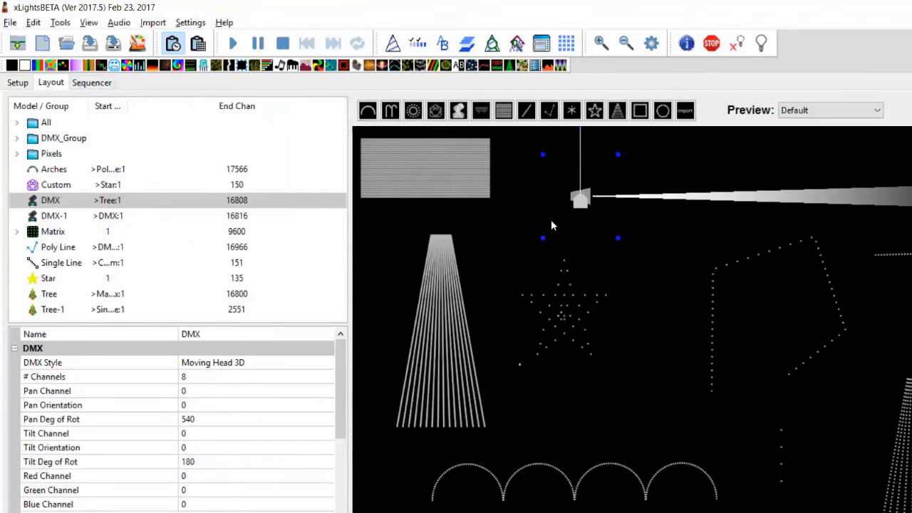
left_click_drag(579, 203, 599, 191)
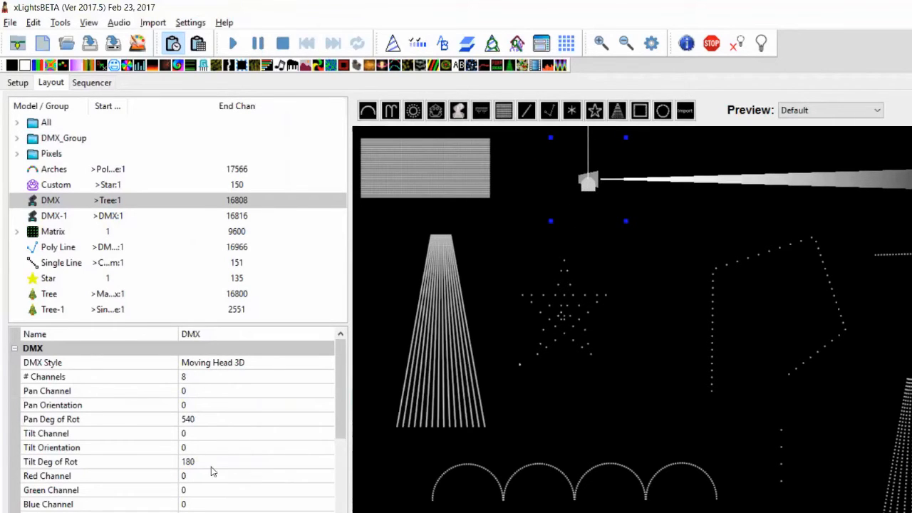
left_click(272, 363)
left_click(302, 369)
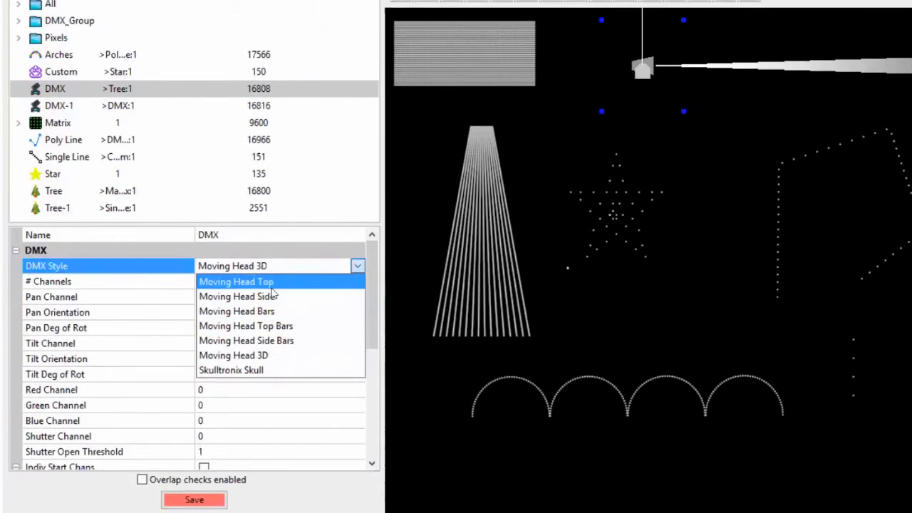
left_click(270, 282)
left_click(268, 273)
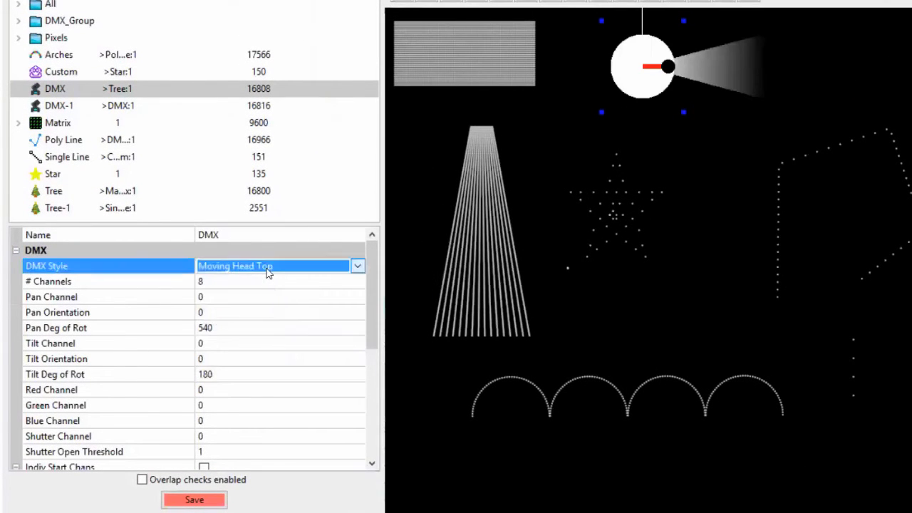
left_click(268, 273)
left_click(264, 296)
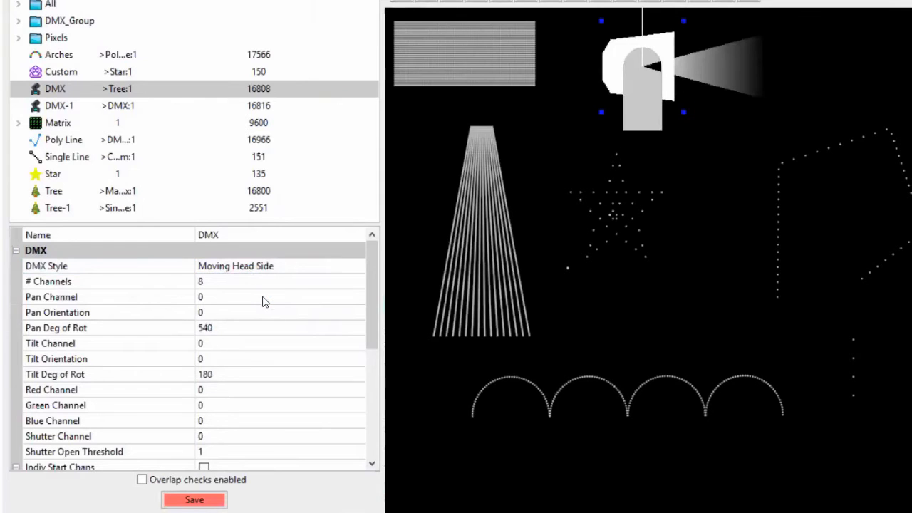
left_click(271, 267)
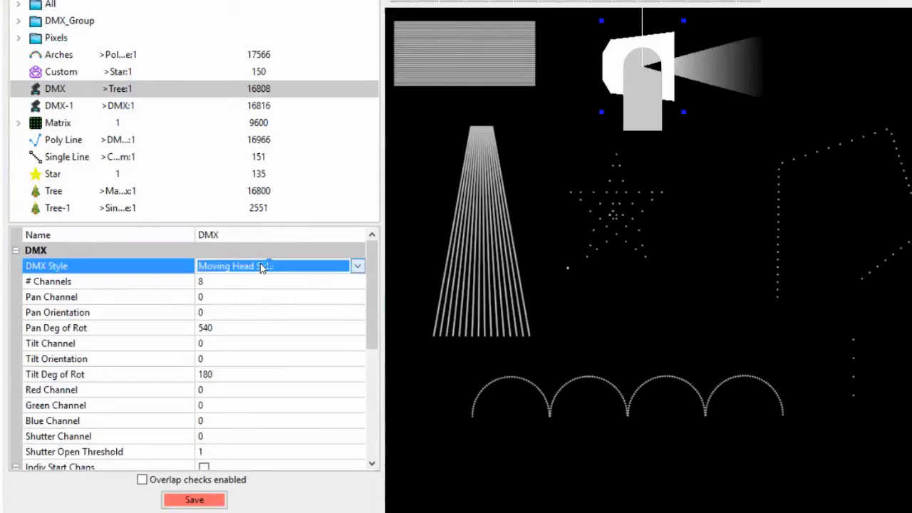
left_click(261, 267)
Restore the Moving Head 3D style, then give DMX-1 18 channels and 40 pan degrees of rotation
left_click(258, 356)
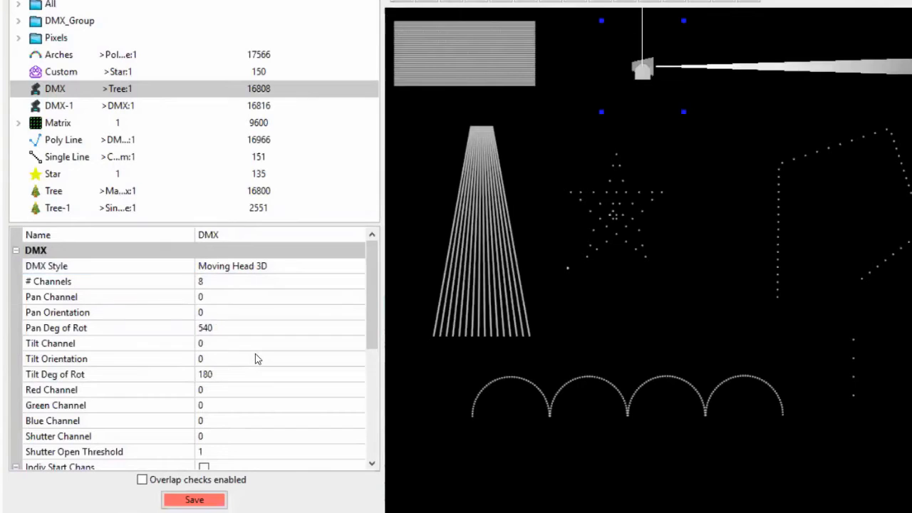
left_click(649, 173)
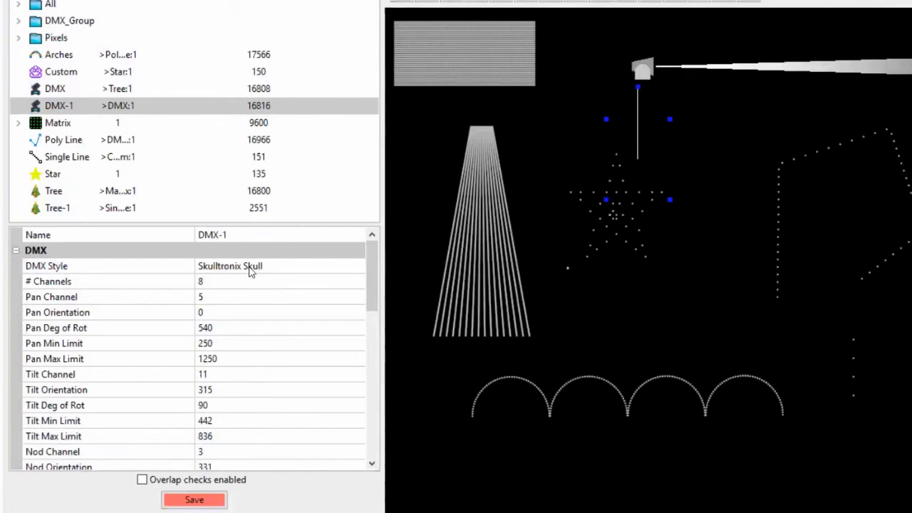
left_click(229, 285)
type("18")
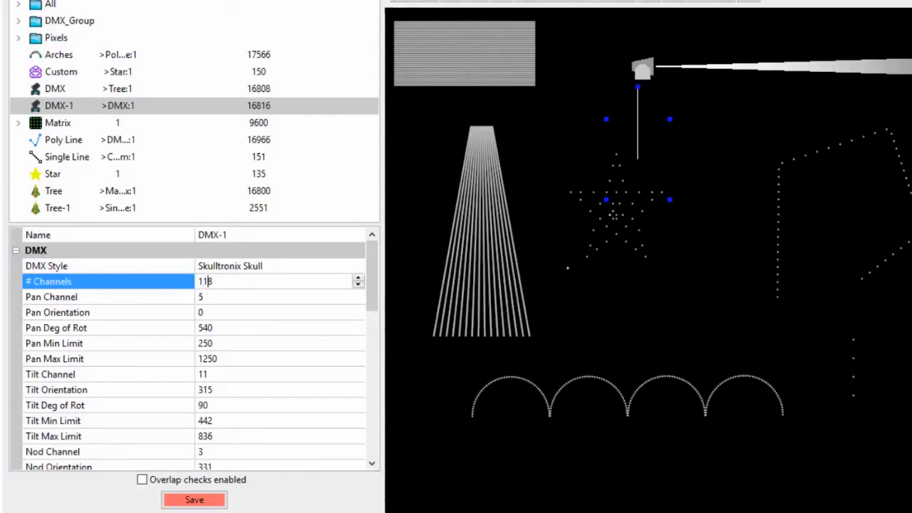
key("Tab")
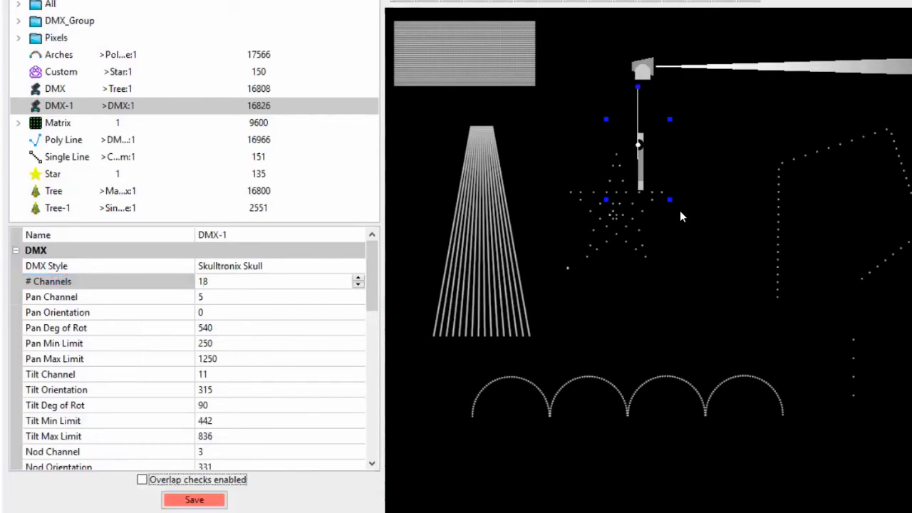
left_click(258, 332)
type("40")
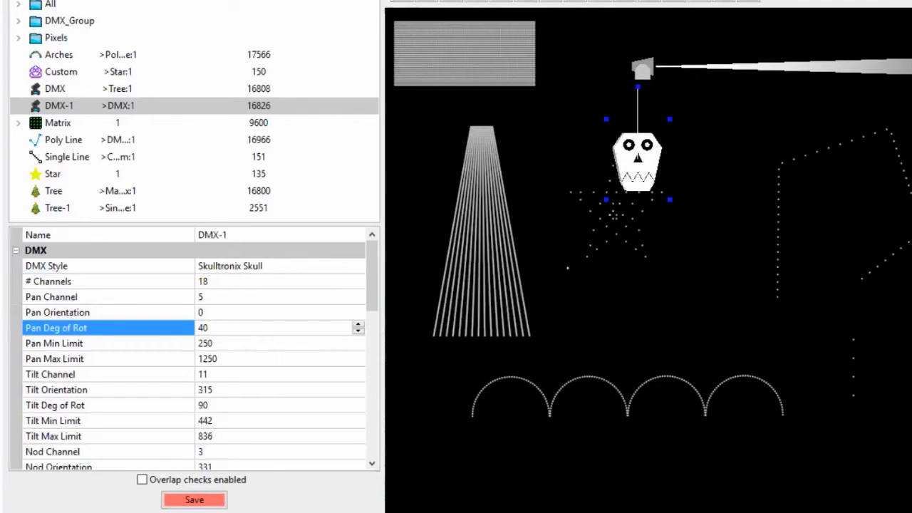
Move the Star down and the skull up-left above it, then recheck settings and deselect
left_click_drag(644, 161, 692, 225)
left_click_drag(645, 184, 629, 175)
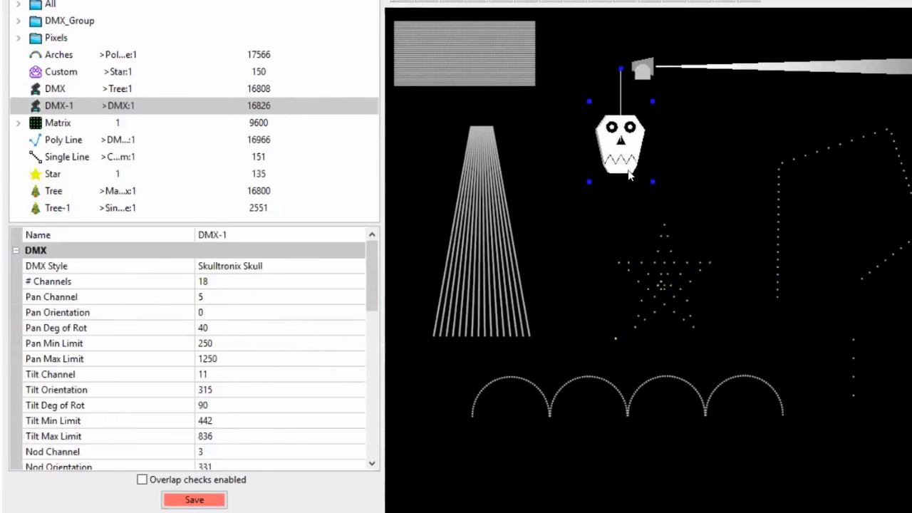
left_click(215, 285)
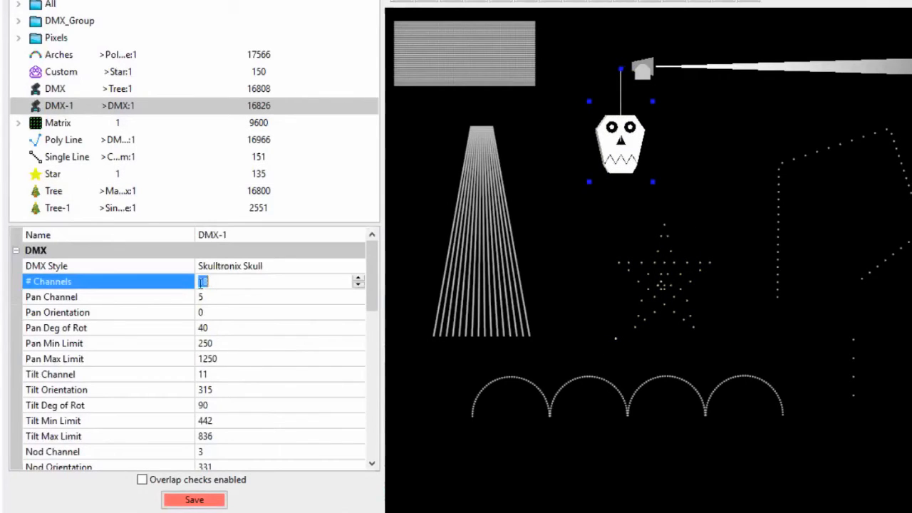
left_click(225, 331)
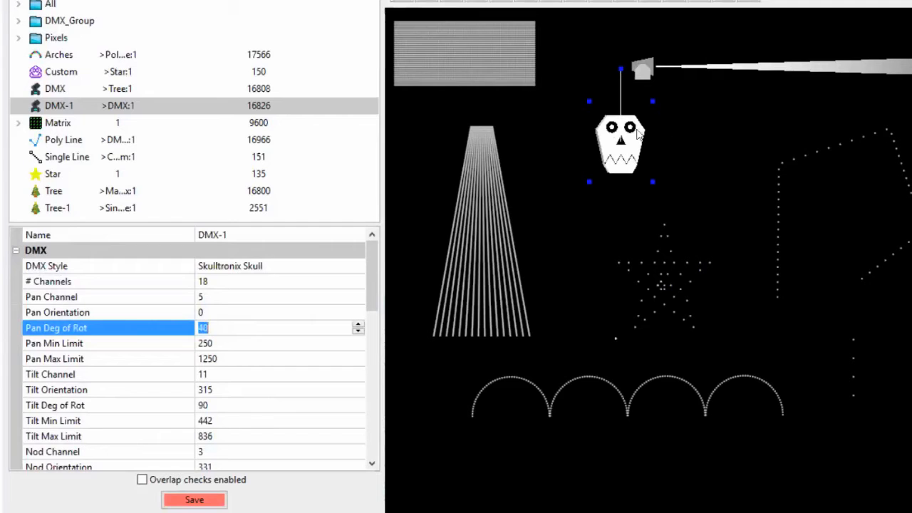
left_click(670, 144)
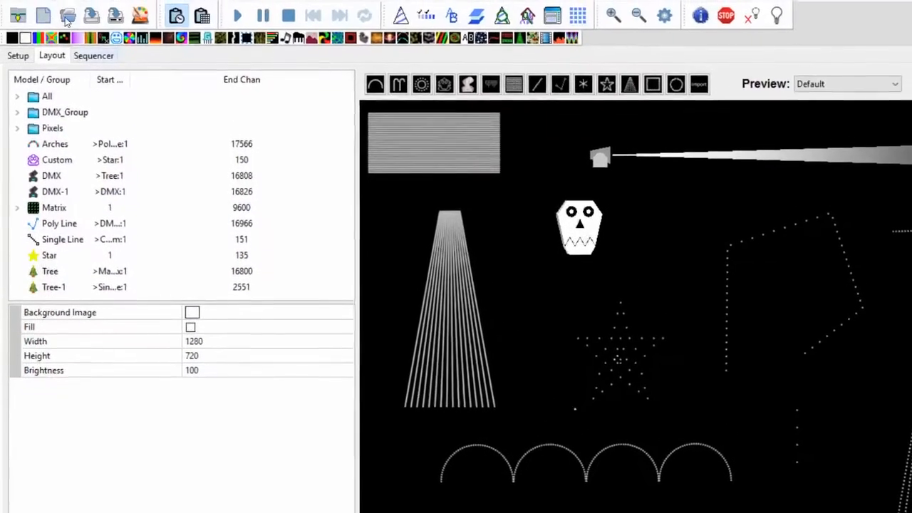
Create a new Animation sequence, discarding unsaved changes to the current one
left_click(45, 18)
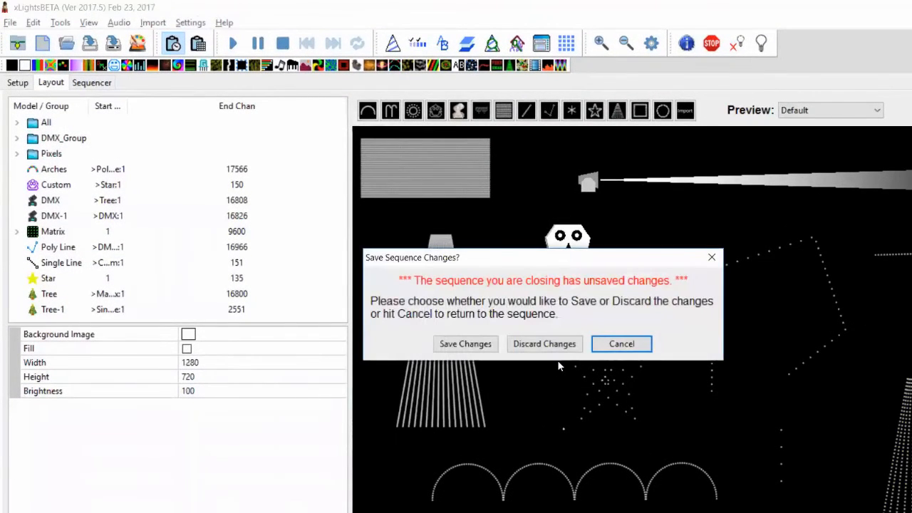
left_click(546, 345)
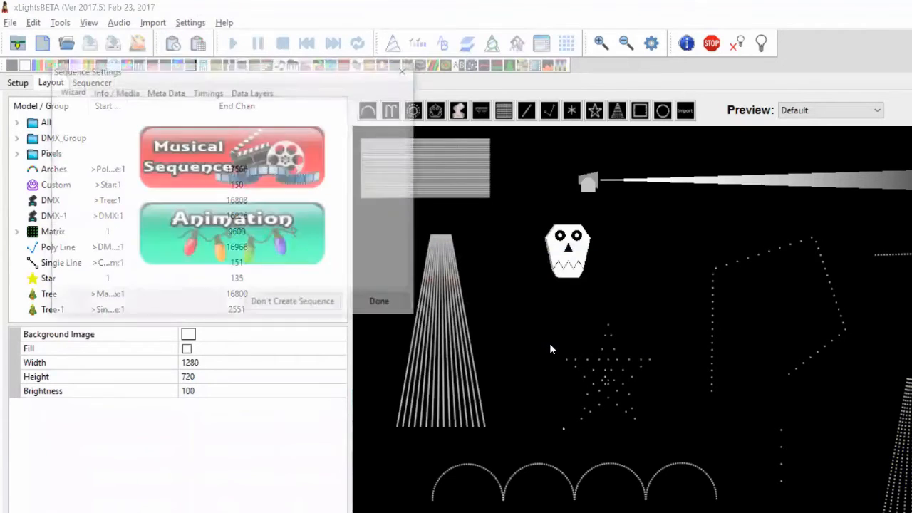
left_click(233, 258)
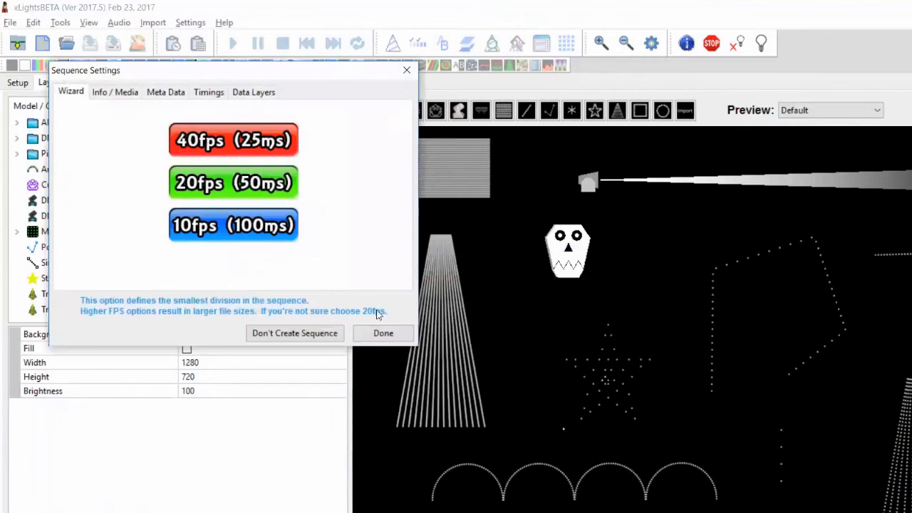
left_click(380, 335)
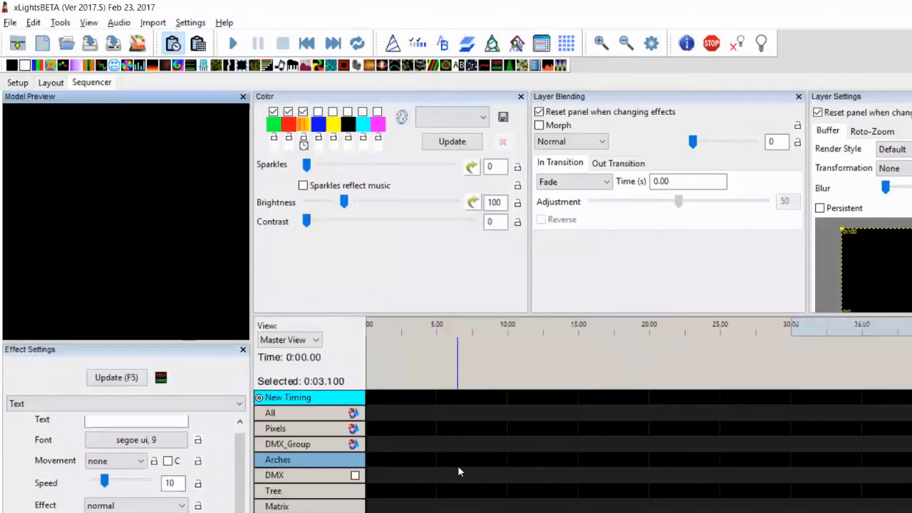
Drop a DMX effect on the DMX row, lengthen it, and raise its Channel1 level
right_click(459, 466)
left_click(412, 472)
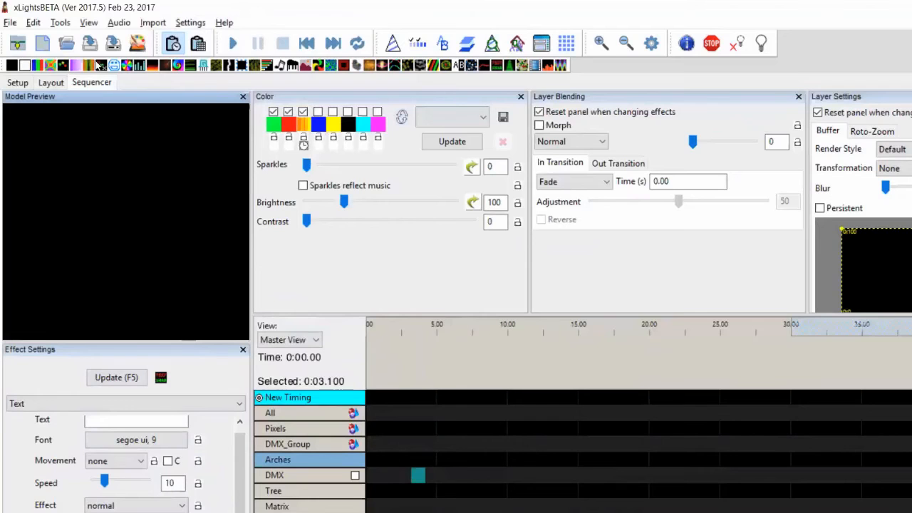
left_click_drag(100, 68, 433, 475)
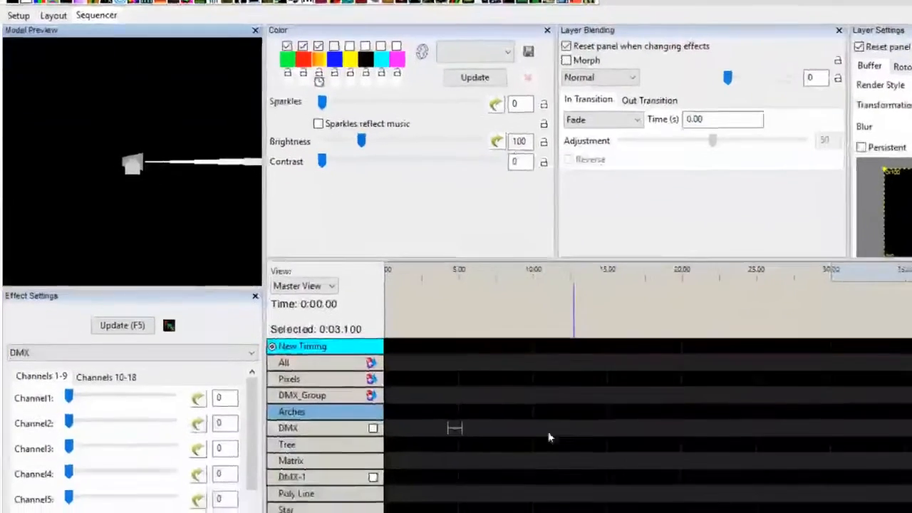
left_click(513, 469)
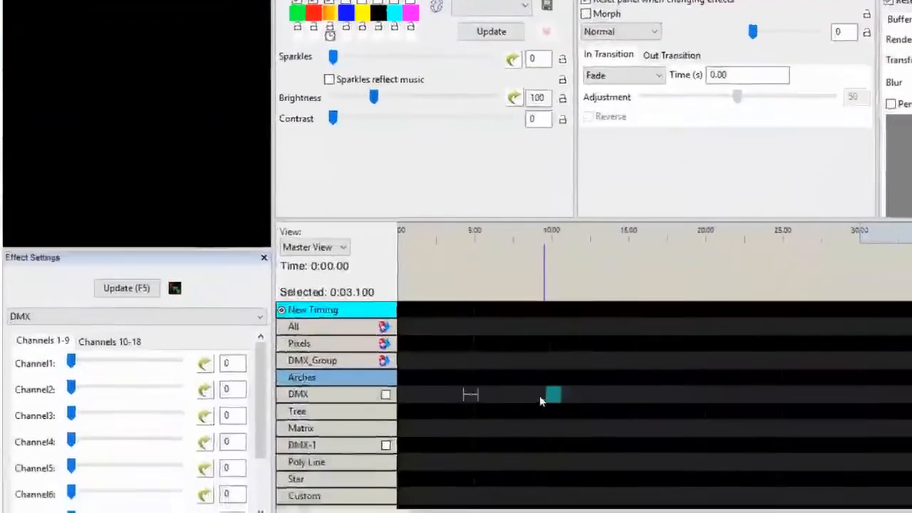
left_click_drag(486, 389, 570, 389)
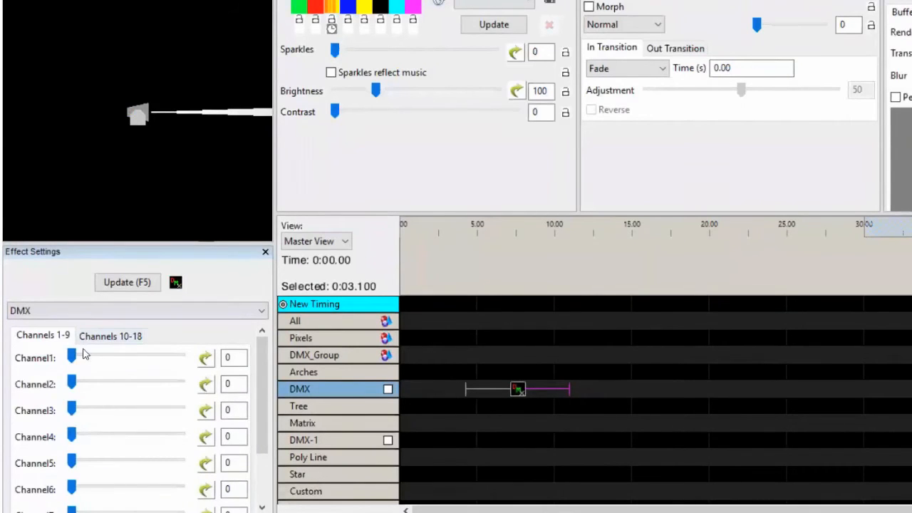
left_click_drag(74, 362, 67, 409)
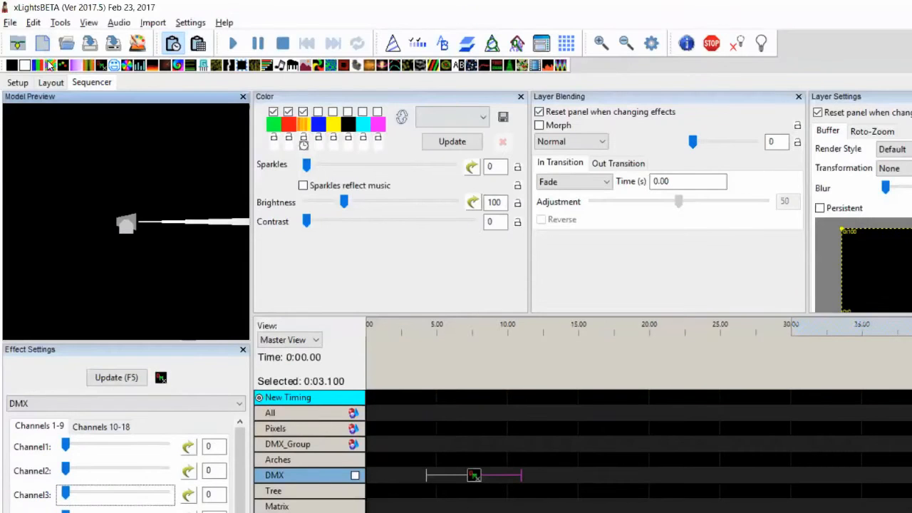
left_click(50, 83)
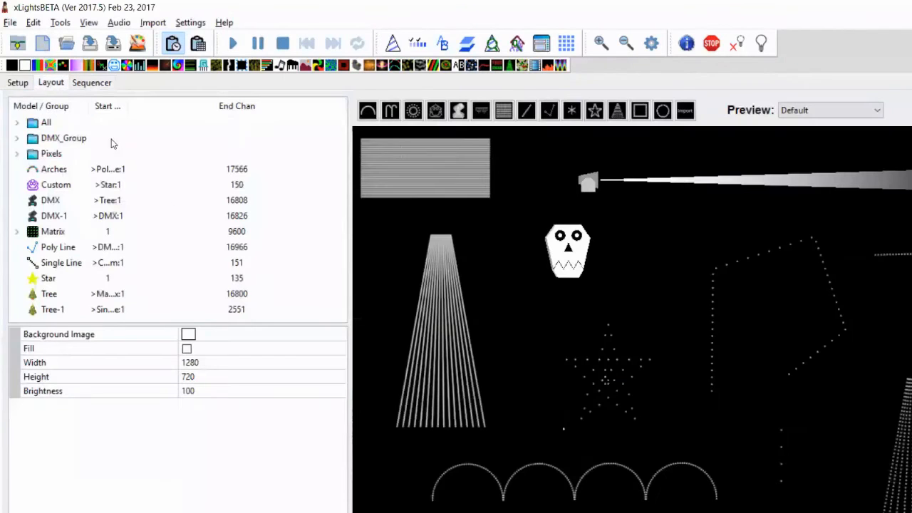
Set the moving head's Pan channel 1, pan orientation 2, Tilt channel 3, tilt orientation 4
left_click(616, 183)
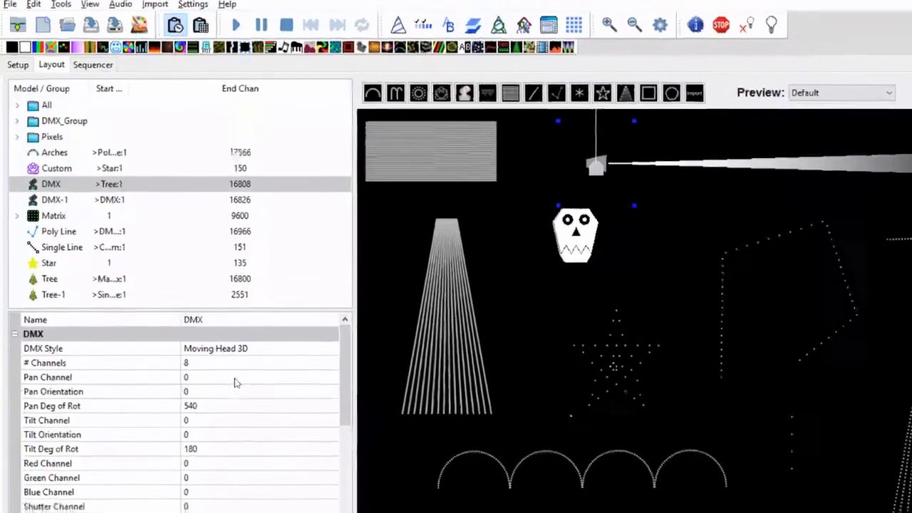
left_click(235, 392)
type("1")
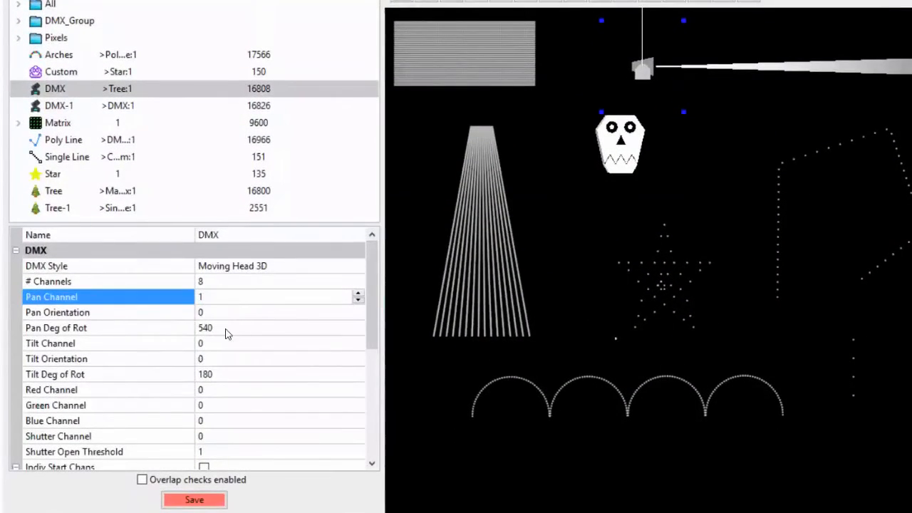
left_click(230, 313)
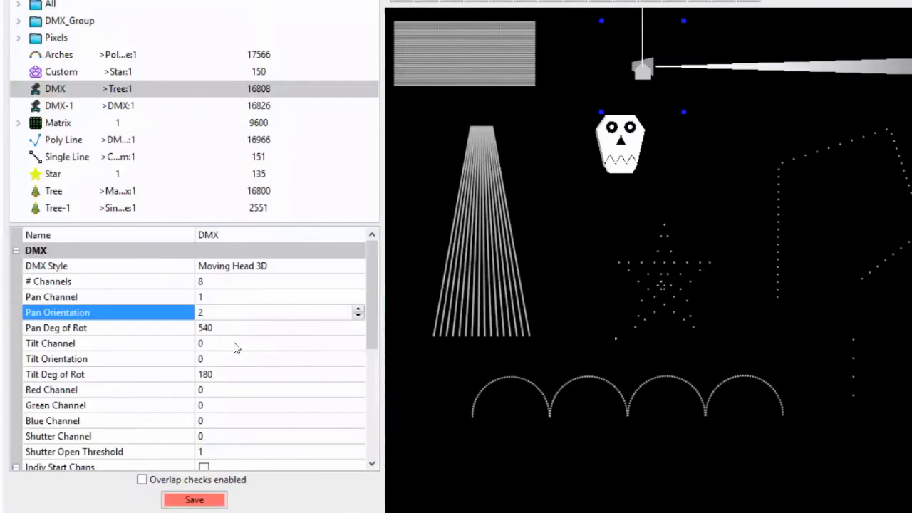
left_click(235, 345)
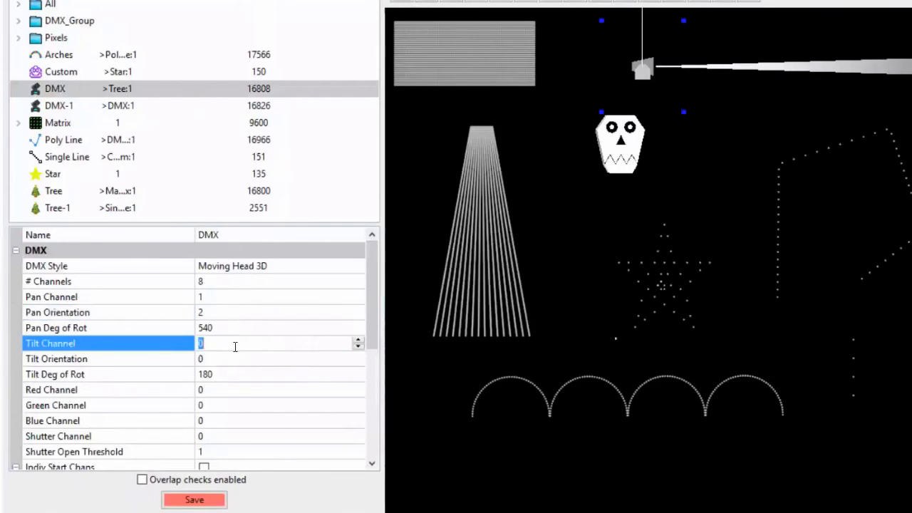
left_click(226, 359)
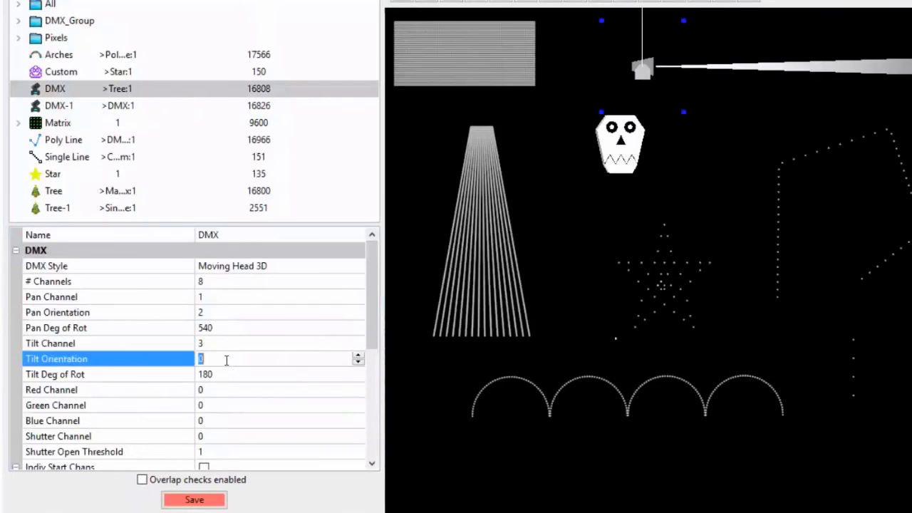
left_click(227, 390)
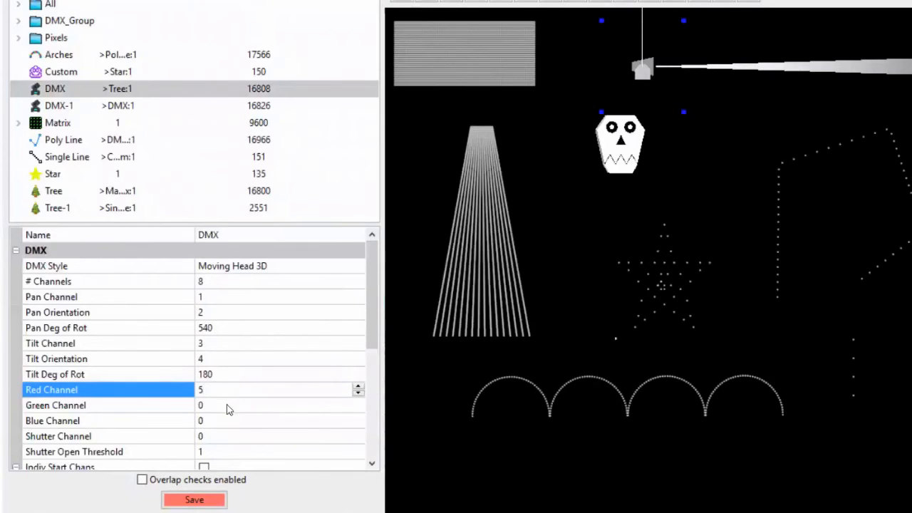
Assign Red channel 5, Green 6, Blue 7 and Shutter 8
left_click(225, 405)
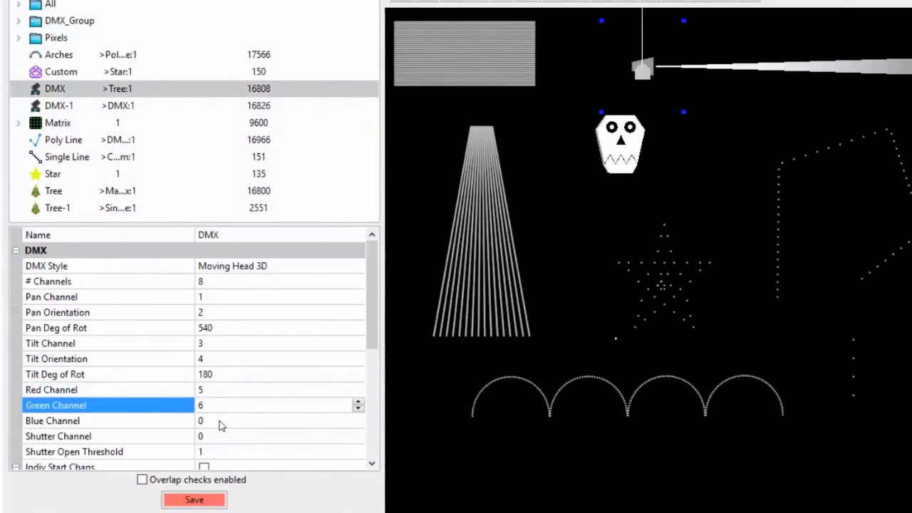
left_click(208, 421)
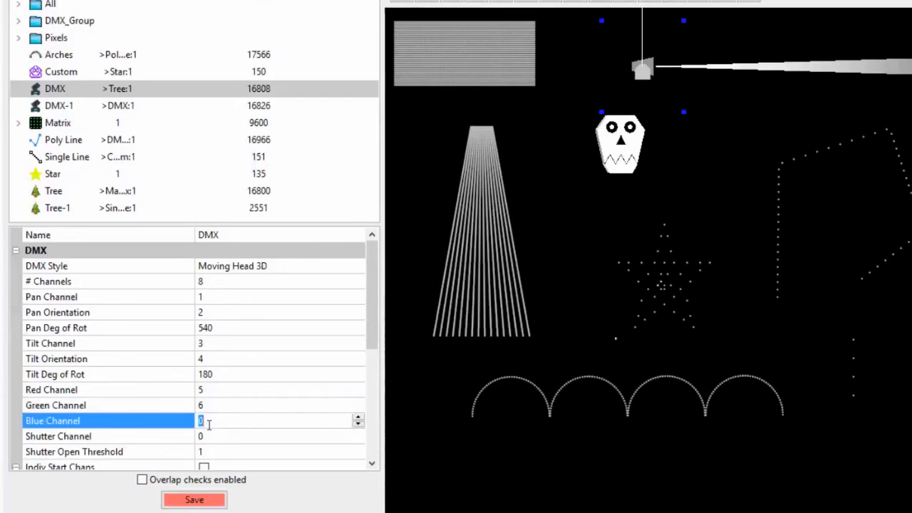
left_click(203, 436)
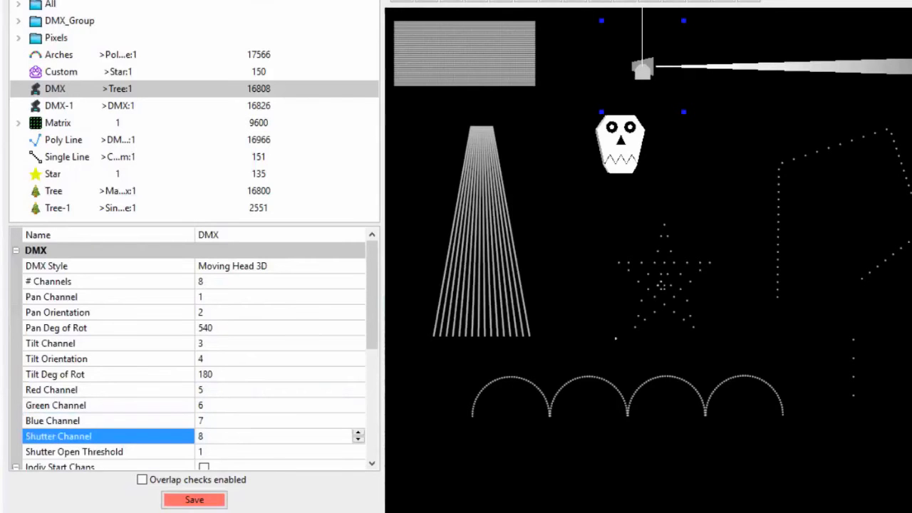
key("Tab")
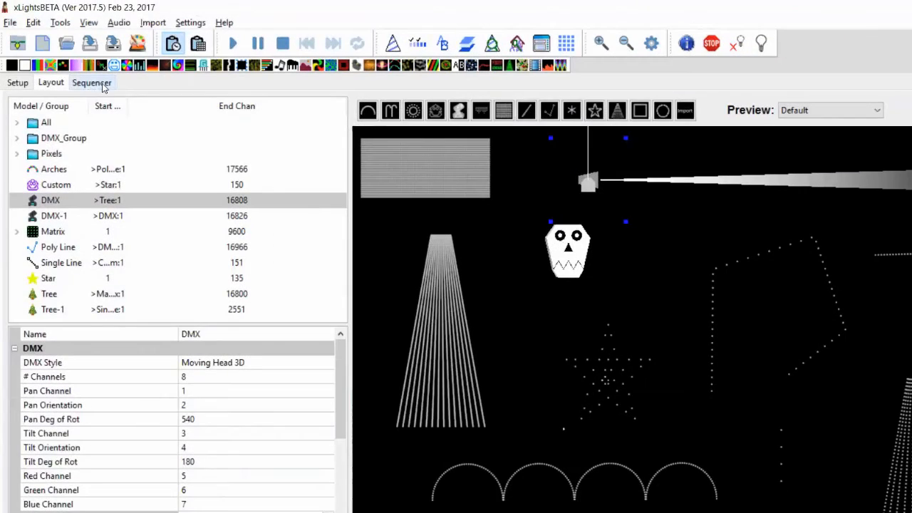
left_click(103, 85)
Reposition the beam by raising the DMX effect's Channel1 and Channel2 and setting Channel4 to 134
left_click(483, 480)
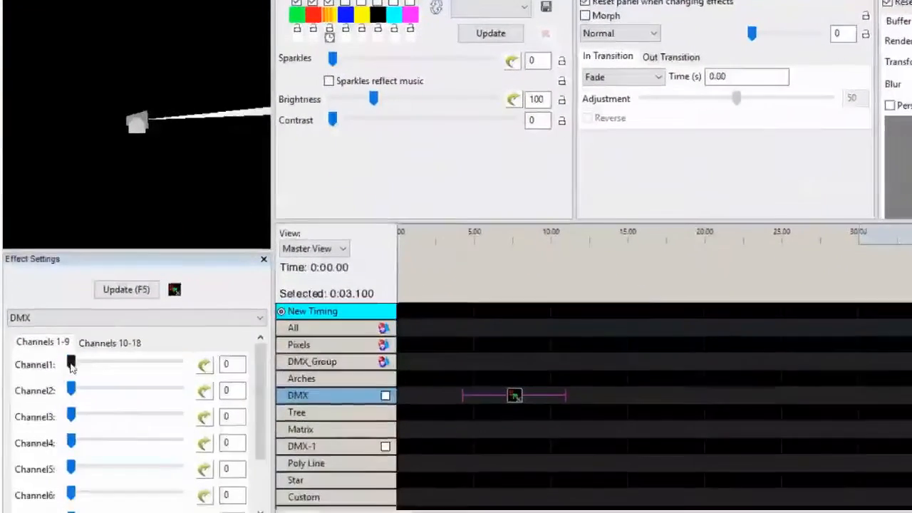
left_click_drag(72, 365, 108, 356)
left_click_drag(71, 383, 153, 407)
left_click_drag(71, 434, 128, 435)
Set Channels 5, 6 and 7 to 237, 163 and 177 to tint the beam pink
left_click_drag(517, 390, 520, 390)
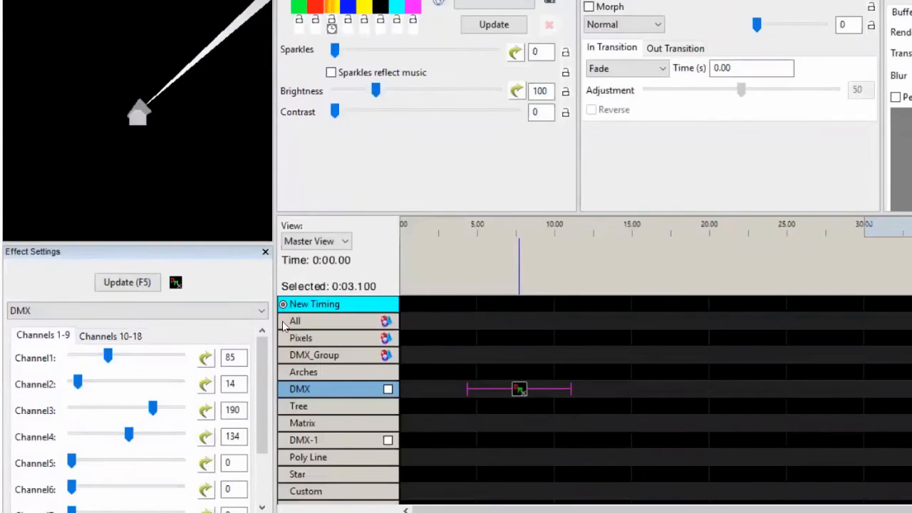
scroll(264, 394, "down", 3)
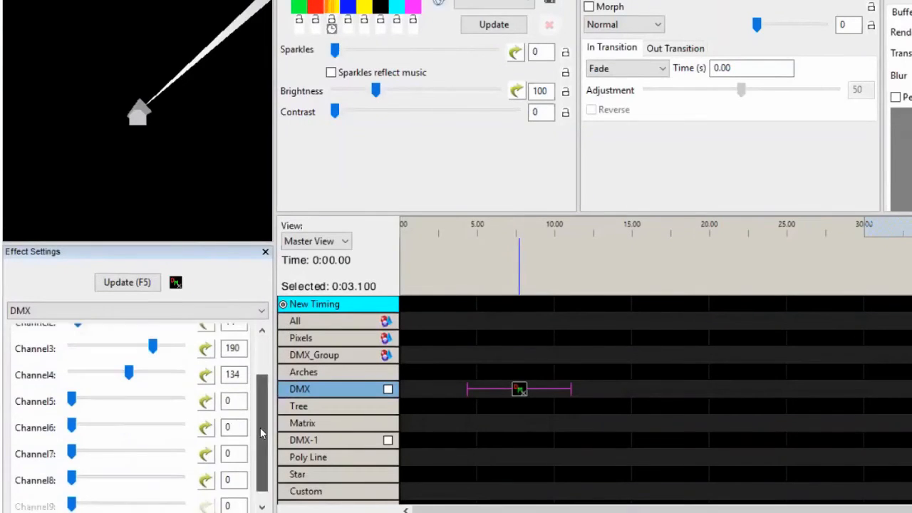
left_click_drag(71, 383, 174, 382)
left_click_drag(76, 412, 142, 410)
left_click_drag(77, 438, 147, 434)
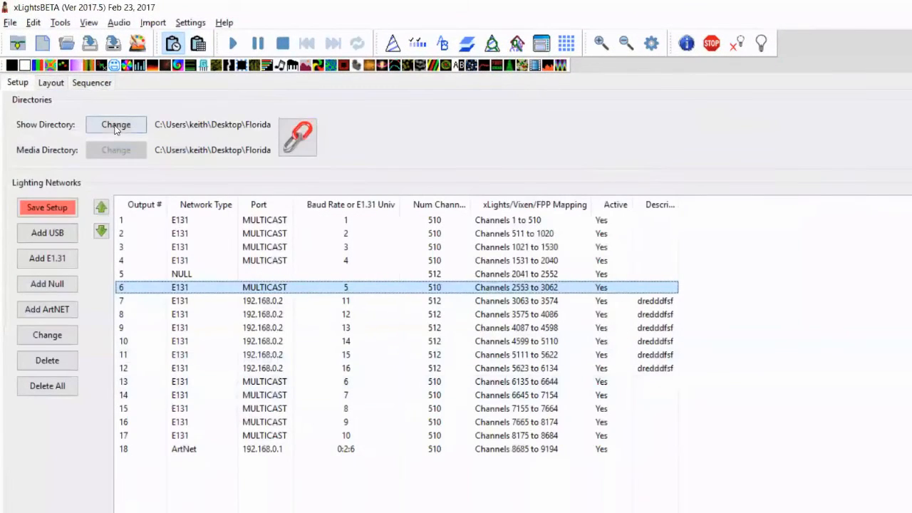
left_click(61, 84)
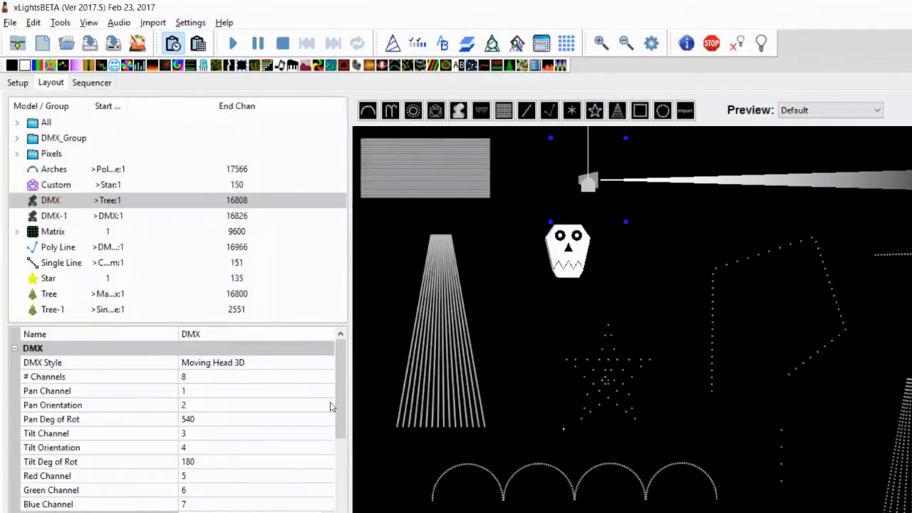
left_click_drag(341, 406, 343, 463)
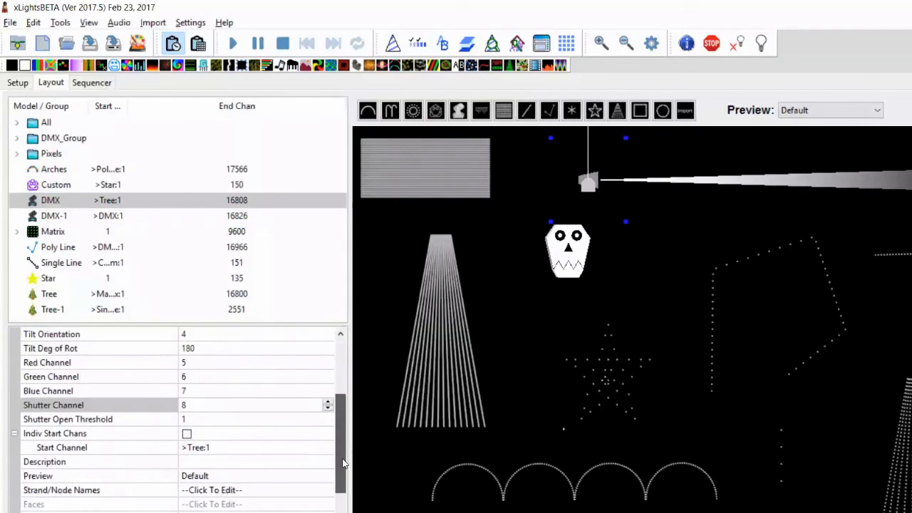
left_click_drag(342, 425, 340, 391)
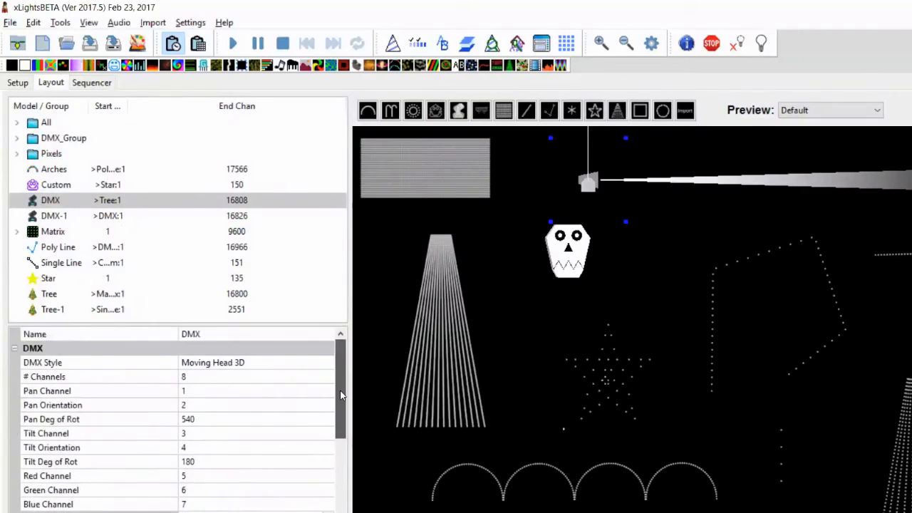
left_click(91, 83)
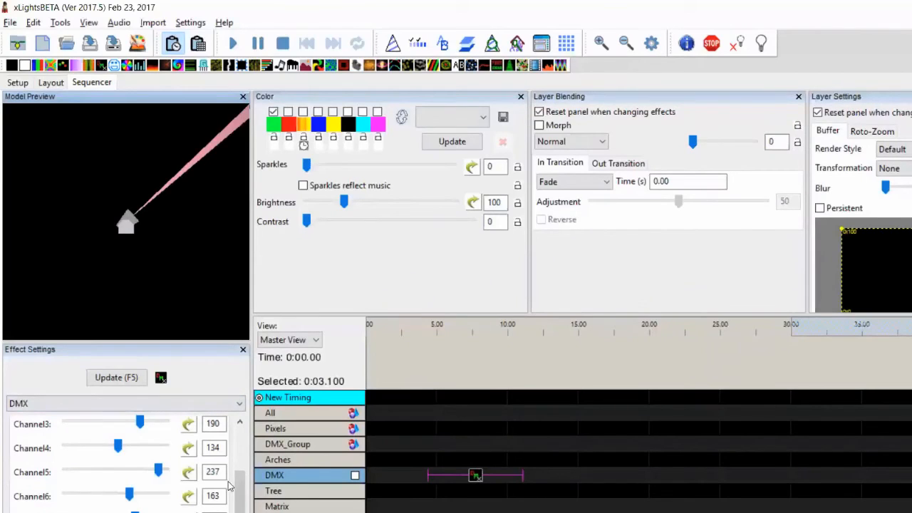
scroll(241, 463, "up", 3)
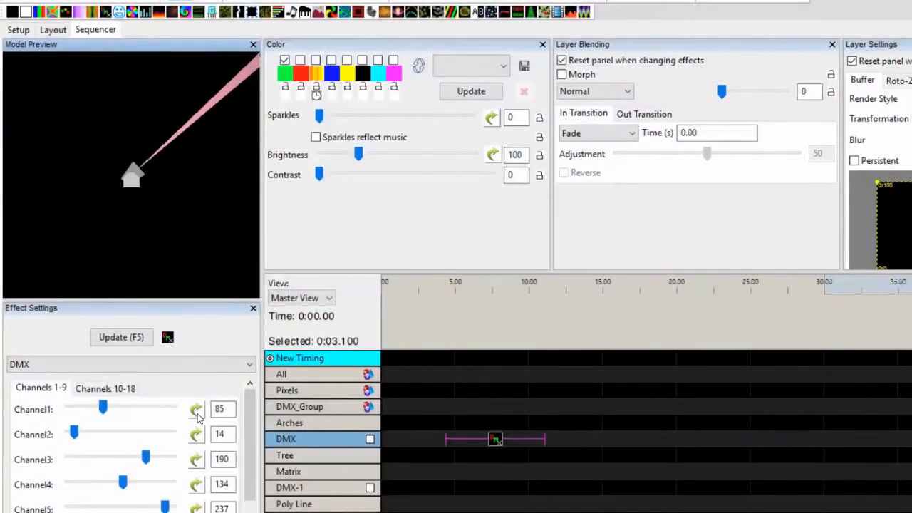
Give the DMX effect's Channel1 a Saw Tooth value curve
left_click(192, 433)
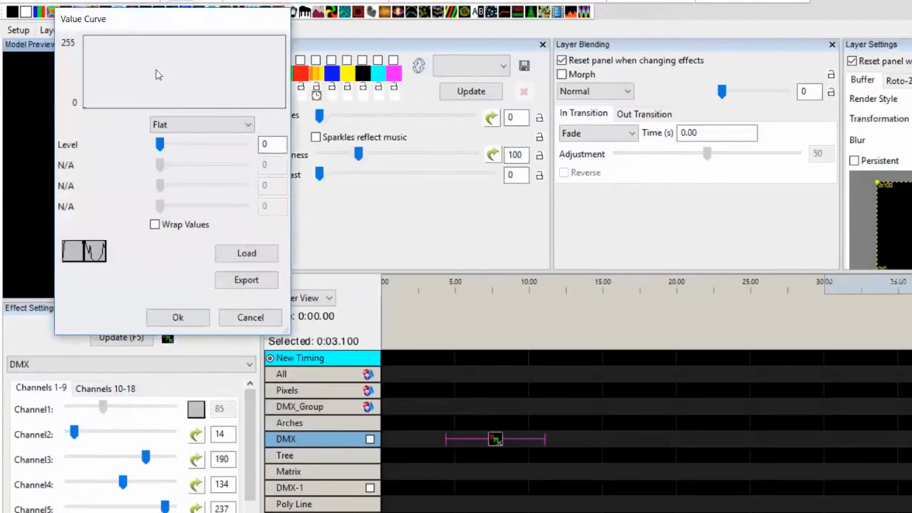
left_click(174, 125)
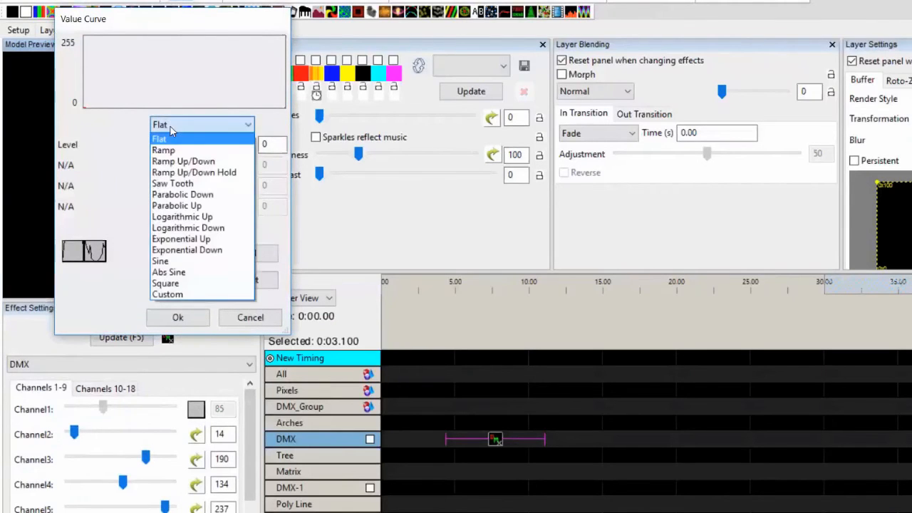
left_click(185, 171)
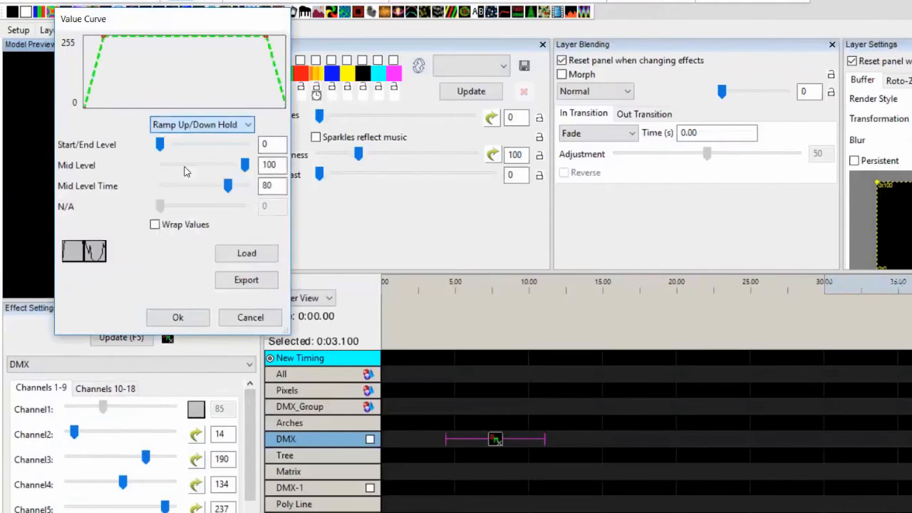
left_click(197, 125)
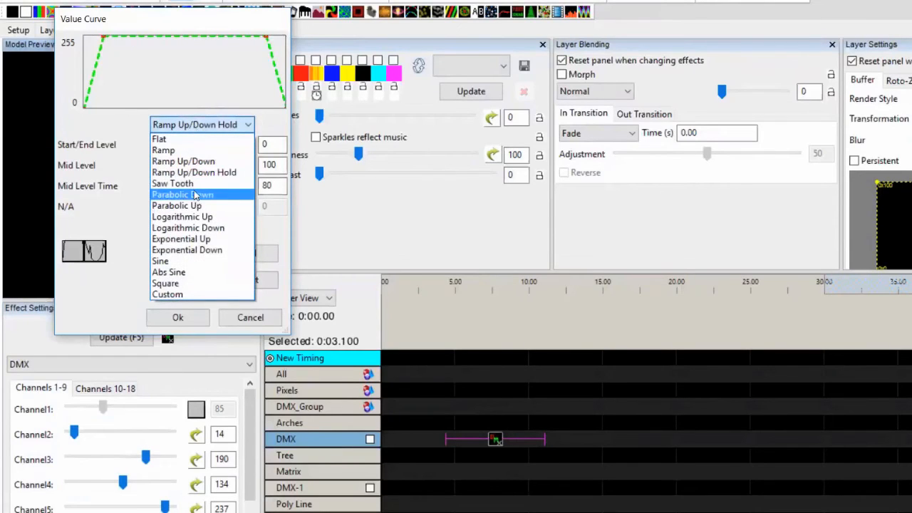
left_click(175, 184)
left_click(179, 318)
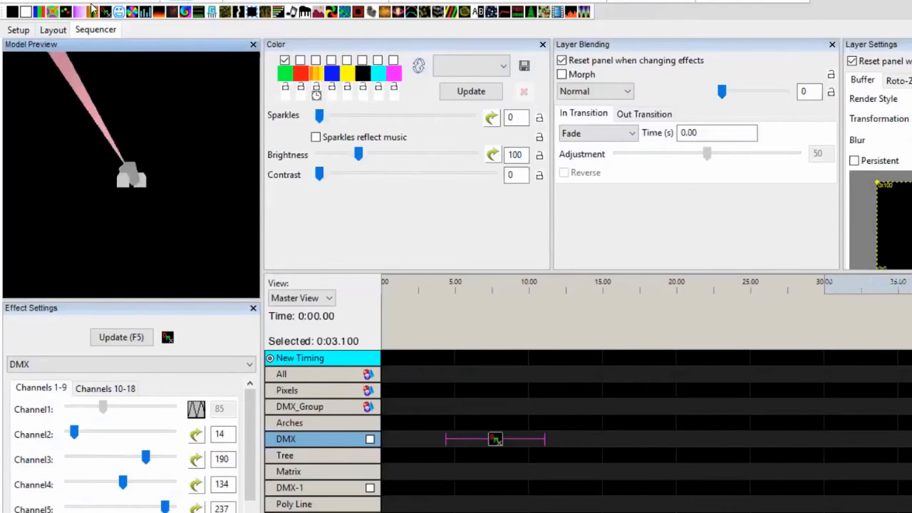
Add a DMX effect to the DMX-1 row and set Channel3 to 71 and Channel5 to 105
left_click_drag(105, 13, 542, 489)
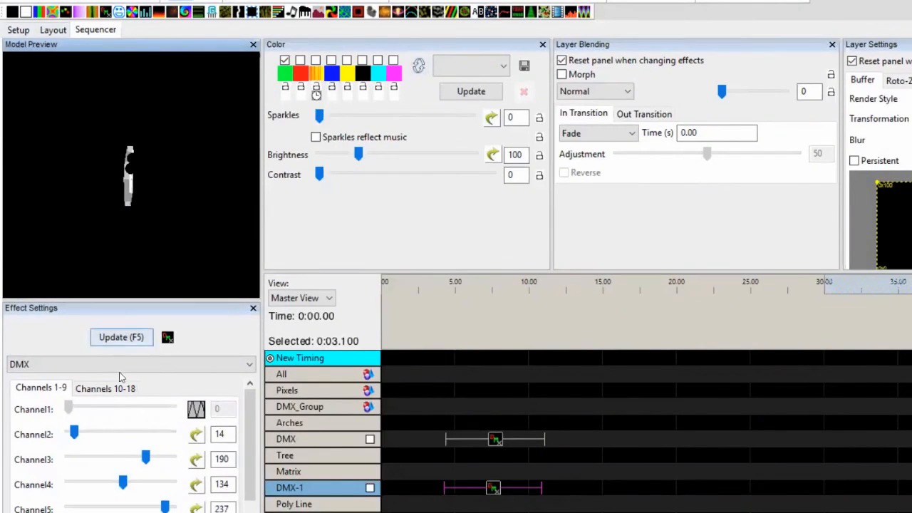
left_click_drag(146, 457, 72, 482)
left_click_drag(164, 506, 110, 506)
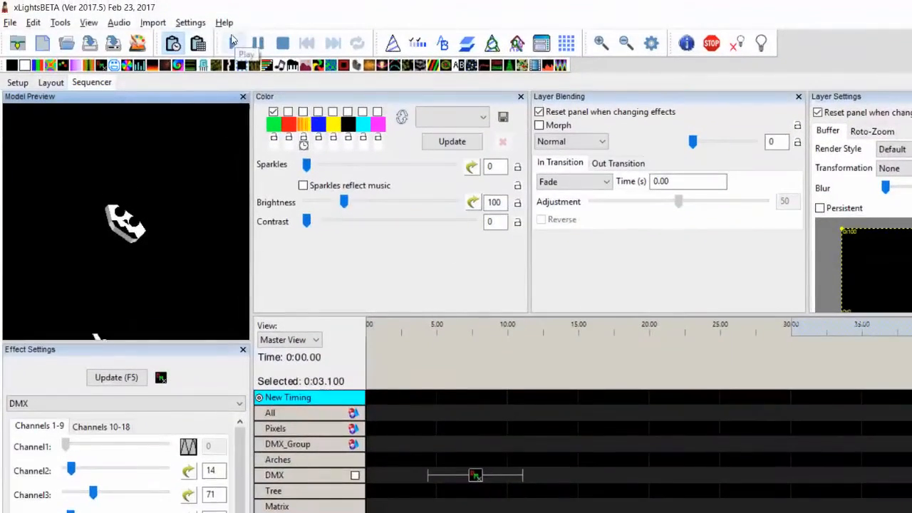
left_click(150, 24)
left_click(143, 37)
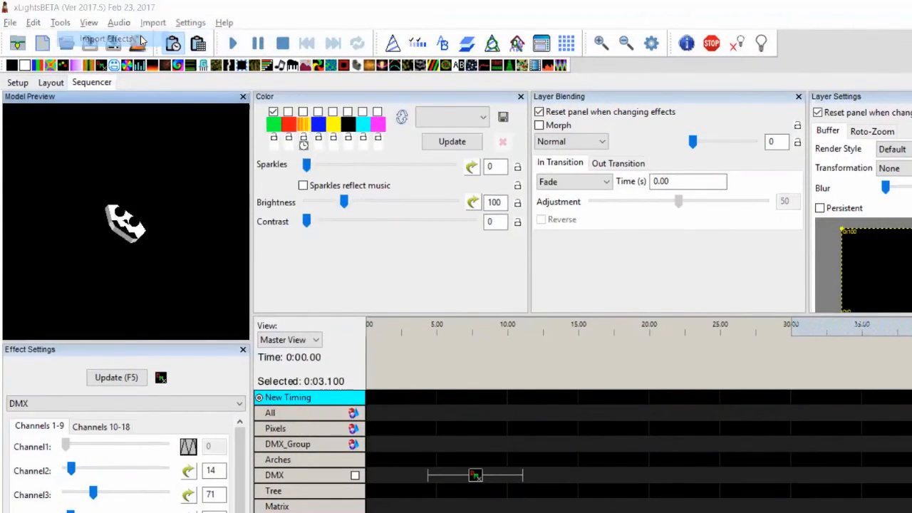
left_click(713, 388)
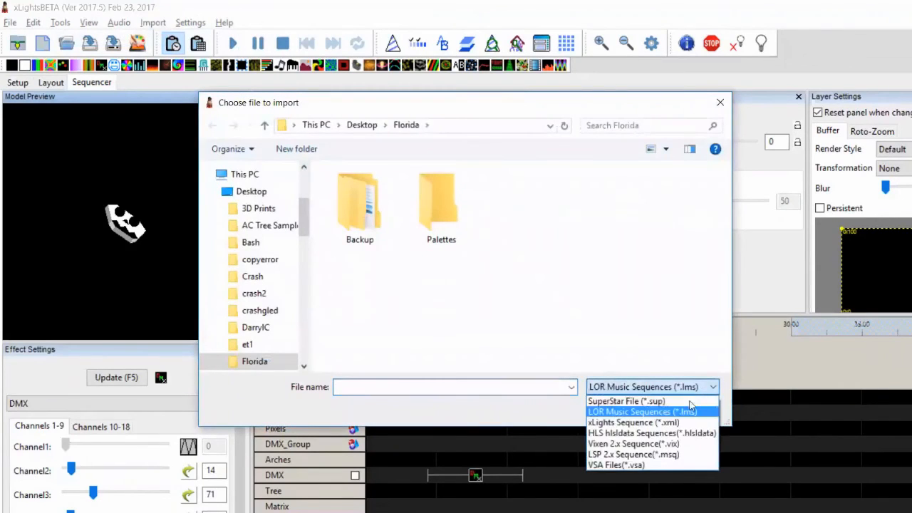
left_click(672, 467)
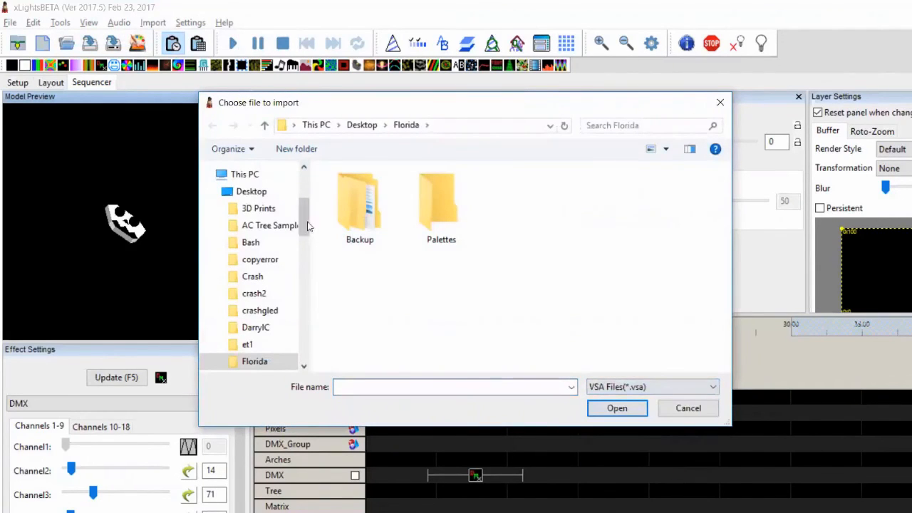
left_click(258, 192)
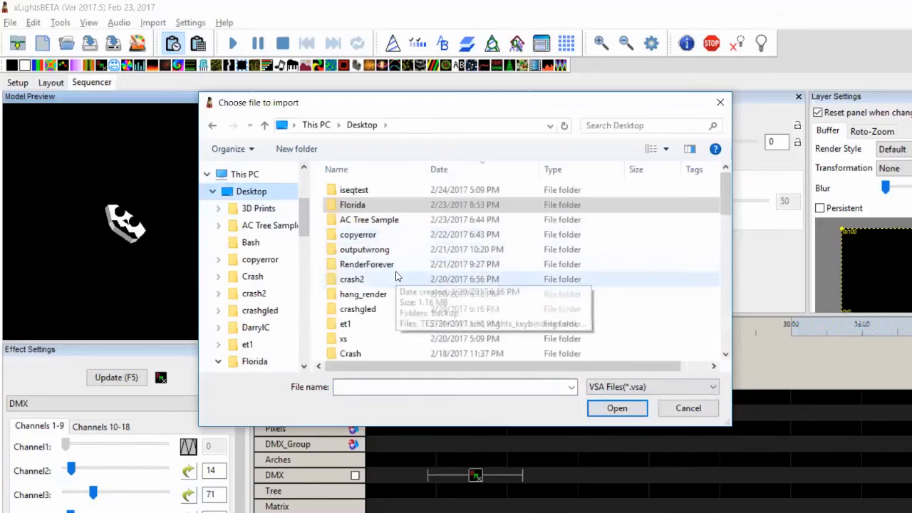
left_click(397, 278)
scroll(397, 277, "down", 5)
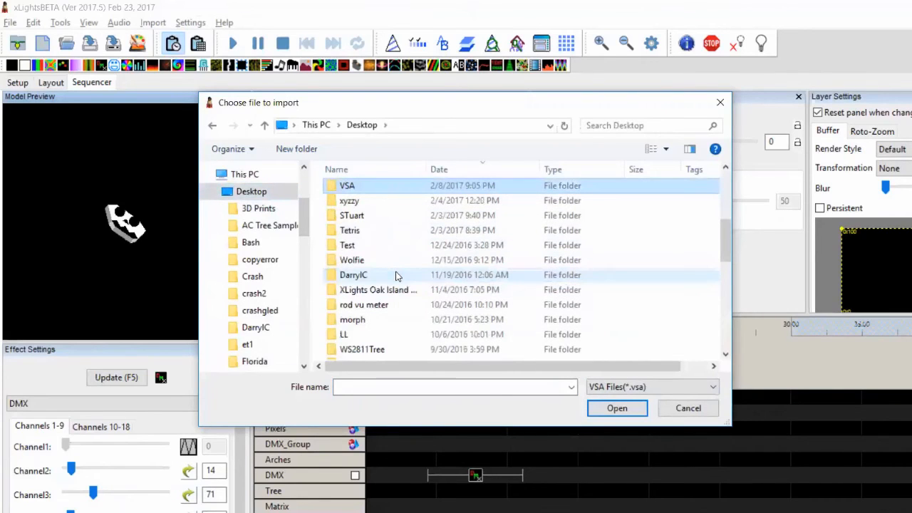
double_click(372, 191)
double_click(372, 190)
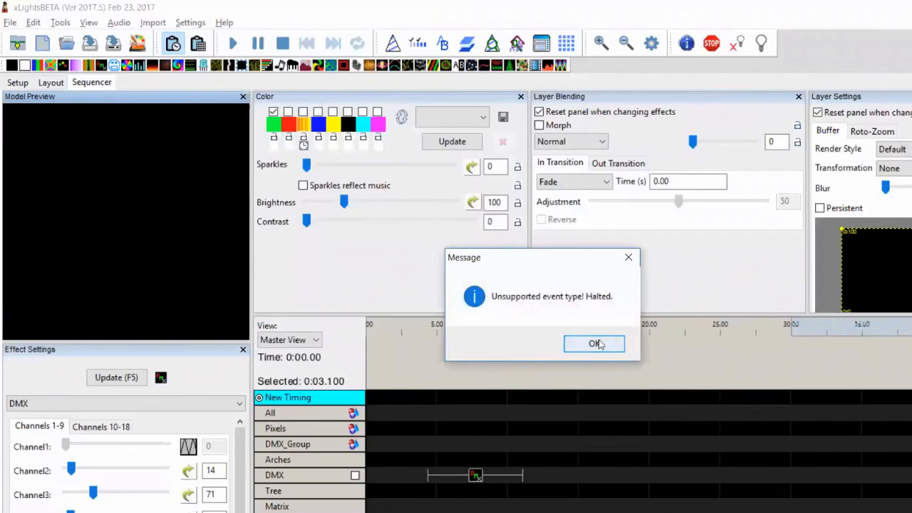
left_click(594, 344)
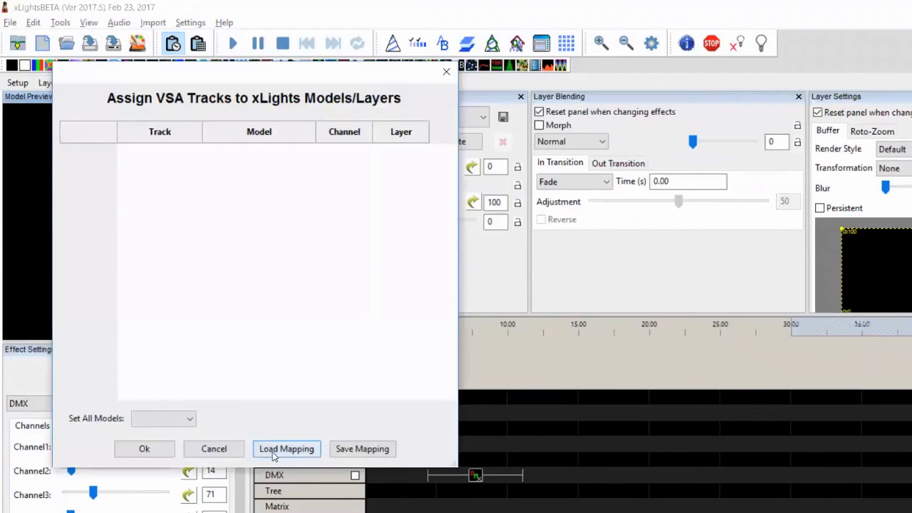
left_click(214, 449)
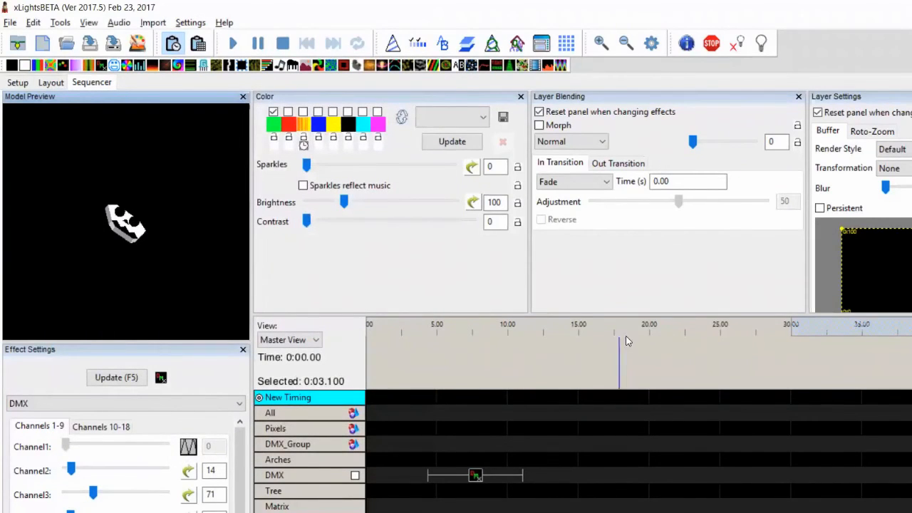
key("alt+Tab")
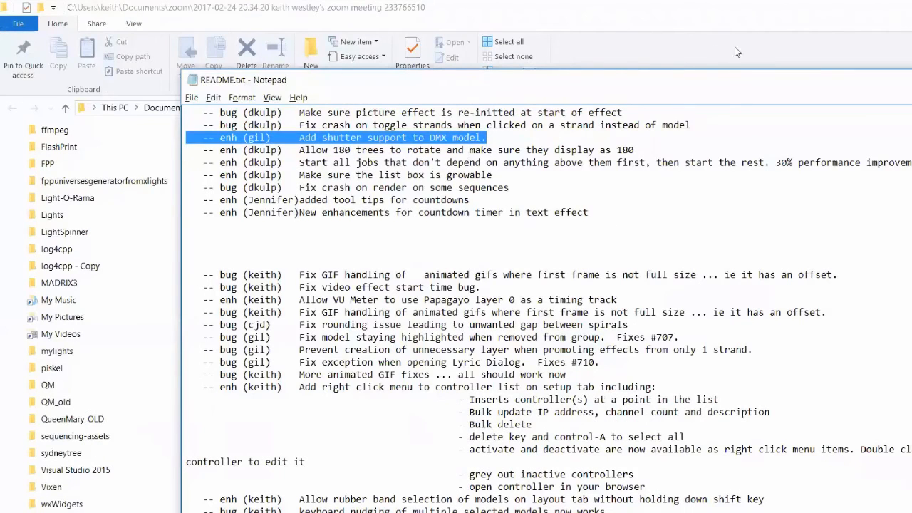
In the README, highlight the DMX shutter support and link button image fix notes
left_click(703, 135)
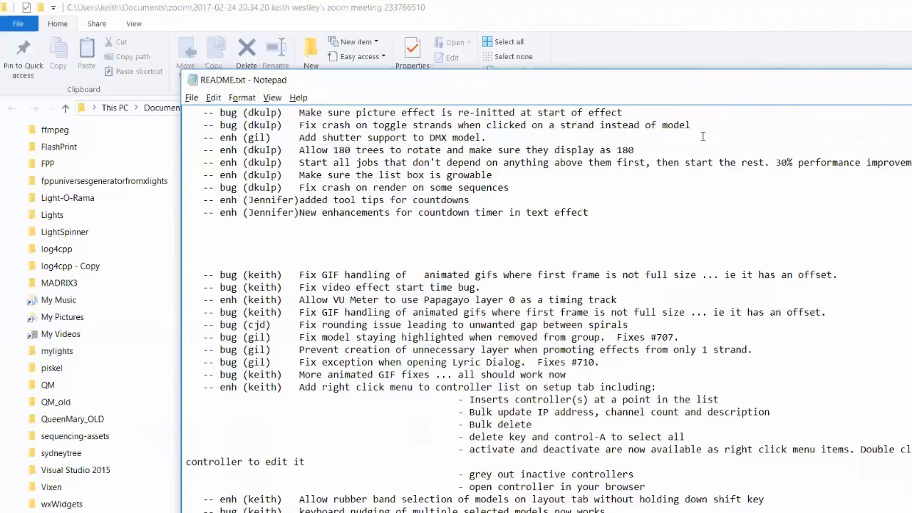
scroll(702, 136, "up", 2)
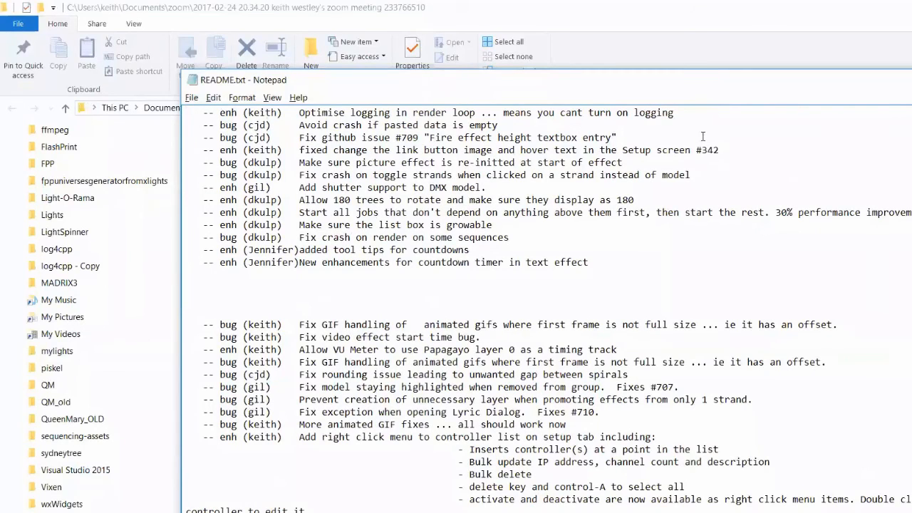
key("shift+Up")
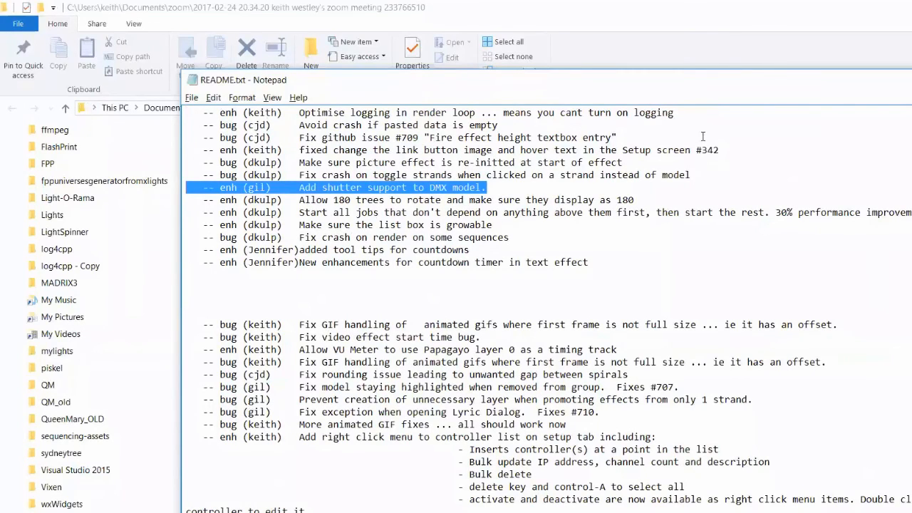
key("Down")
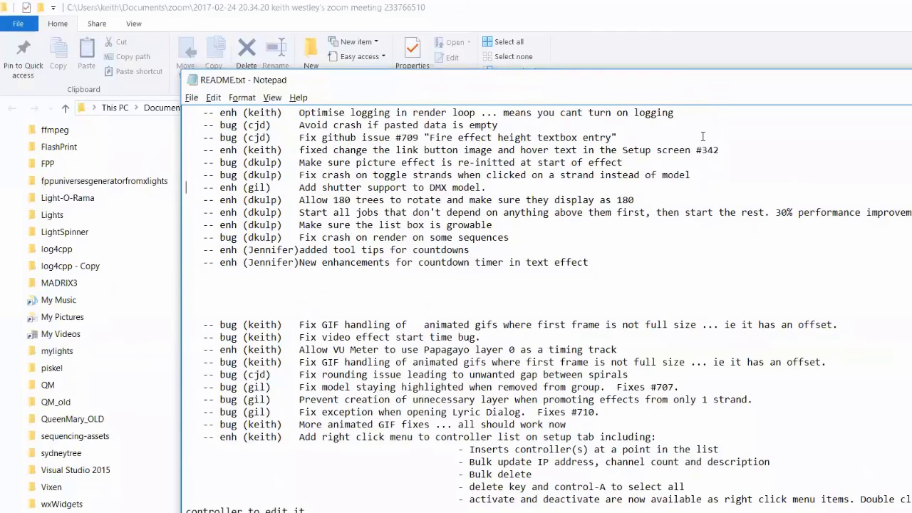
key("shift+Up")
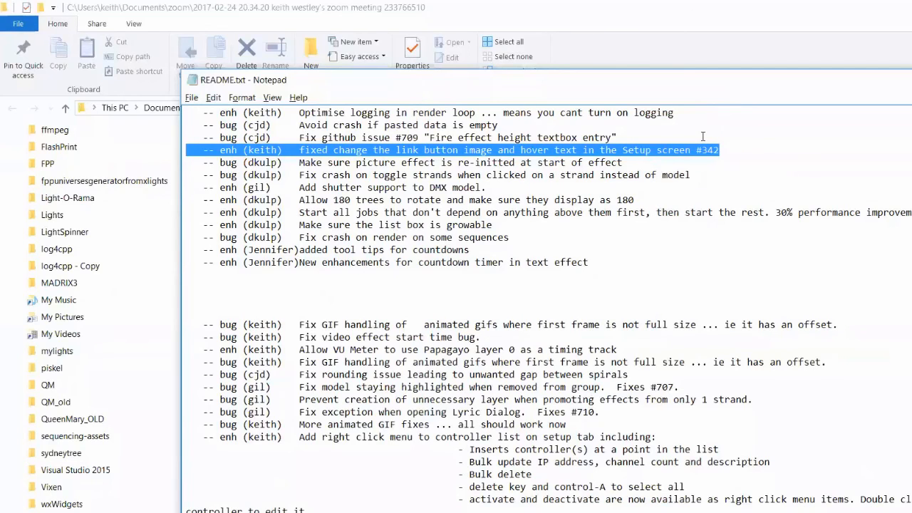
Move up through older notes to highlight the custom timing track import entry, then return to xLights
key("Up")
key("Up")
key("Up")
key("Up")
key("Up")
key("Up")
key("shift+Up")
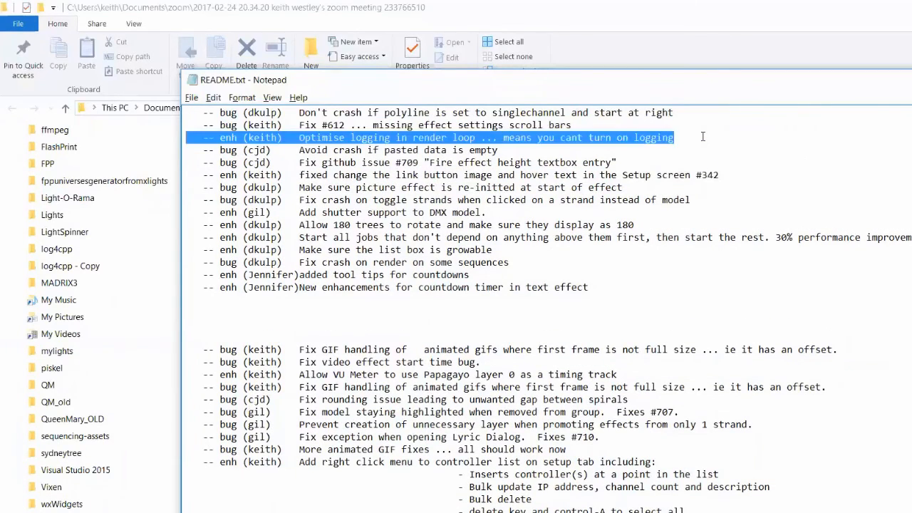
key("Up")
key("Up")
key("Up")
key("Up")
key("Up")
key("Up")
key("Up")
key("Down")
key("Down")
key("Down")
key("shift+Up")
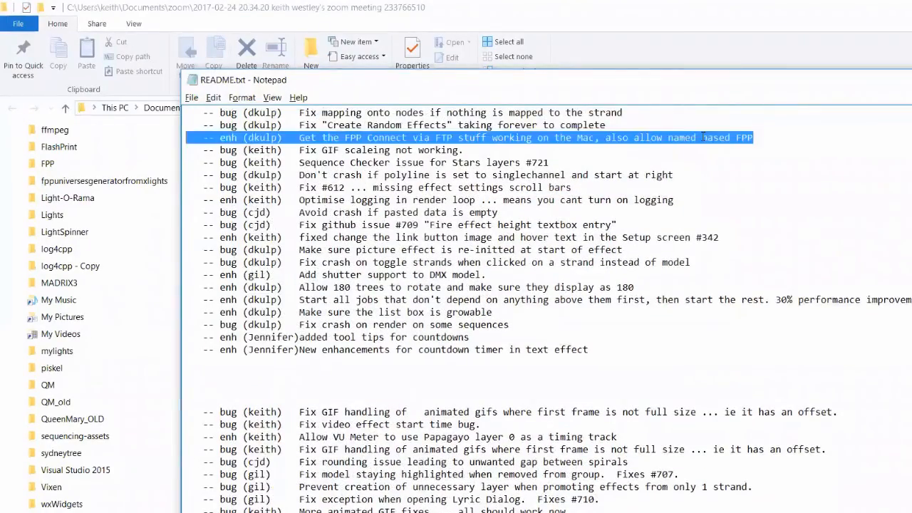
key("Up")
key("Up")
key("Up")
key("Up")
key("Up")
key("Up")
key("Up")
key("Down")
key("Down")
key("Down")
key("shift+Up")
key("Up")
key("Up")
key("Up")
key("Up")
key("Up")
key("Up")
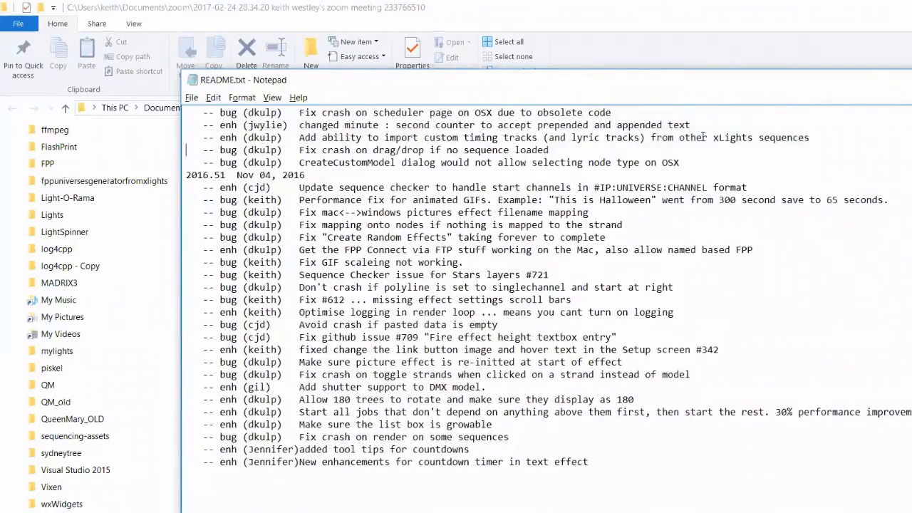
key("Down")
key("Down")
key("Down")
key("shift+Up")
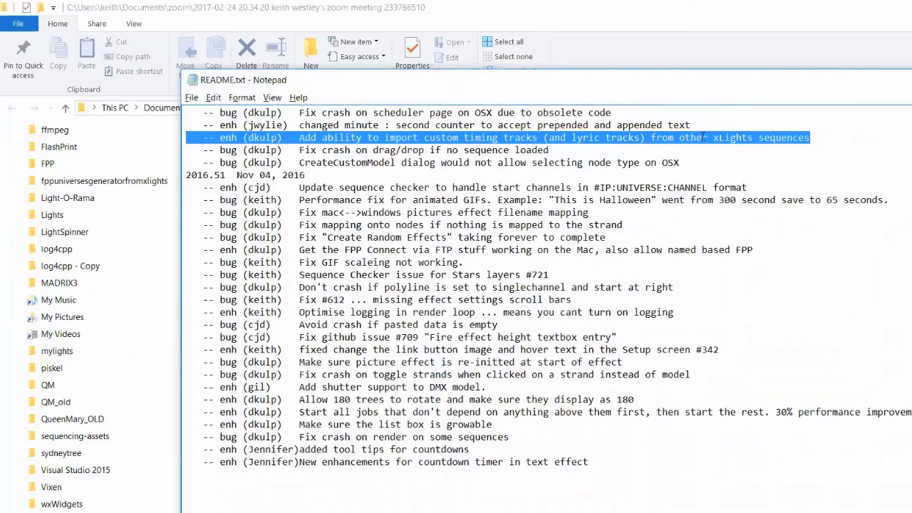
key("alt+Tab")
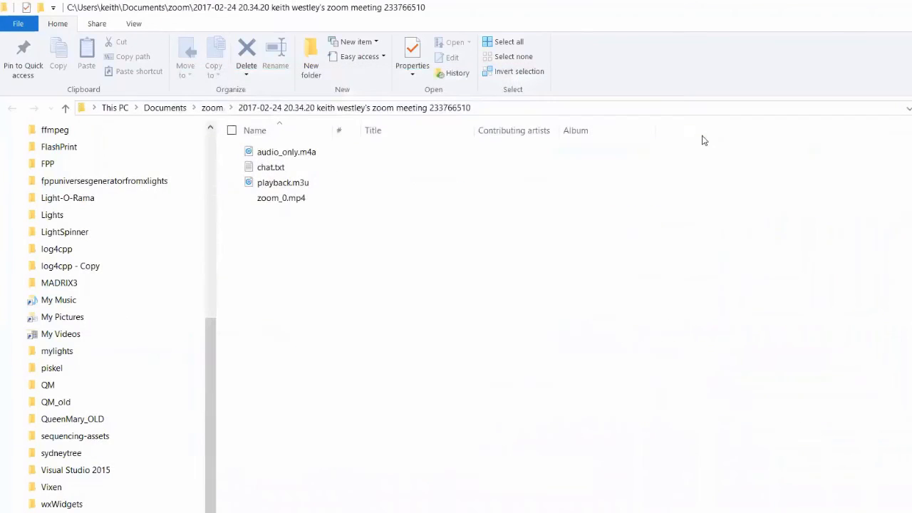
key("alt+Tab")
key("alt+Tab")
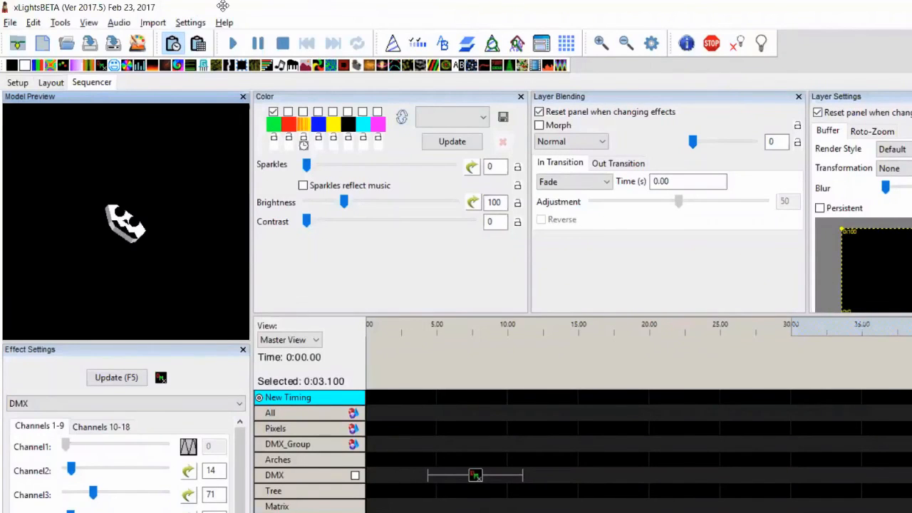
Start Import Effects and browse to the Documents\mylights\Home folder
left_click(152, 22)
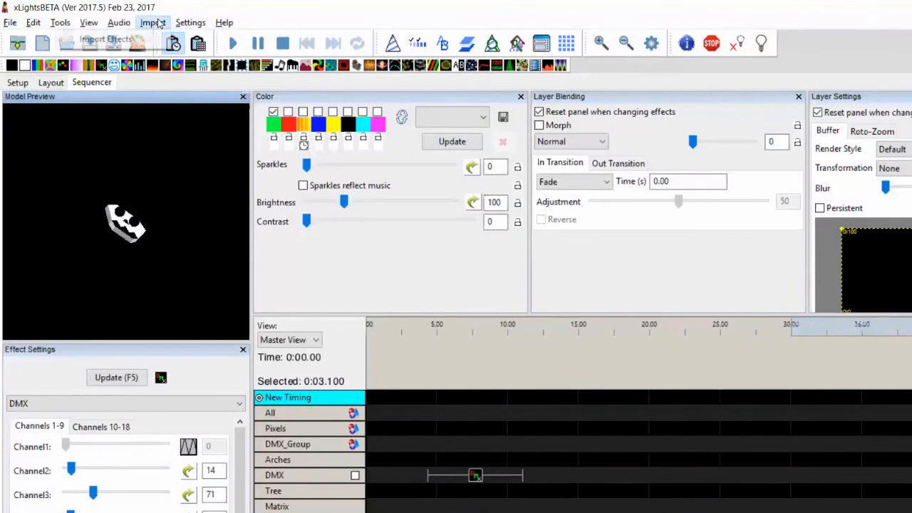
left_click(132, 38)
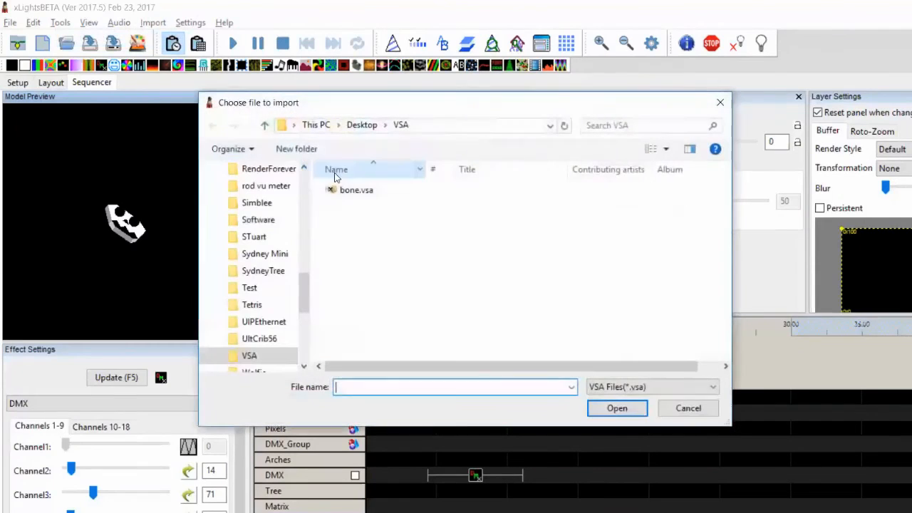
left_click_drag(304, 293, 304, 182)
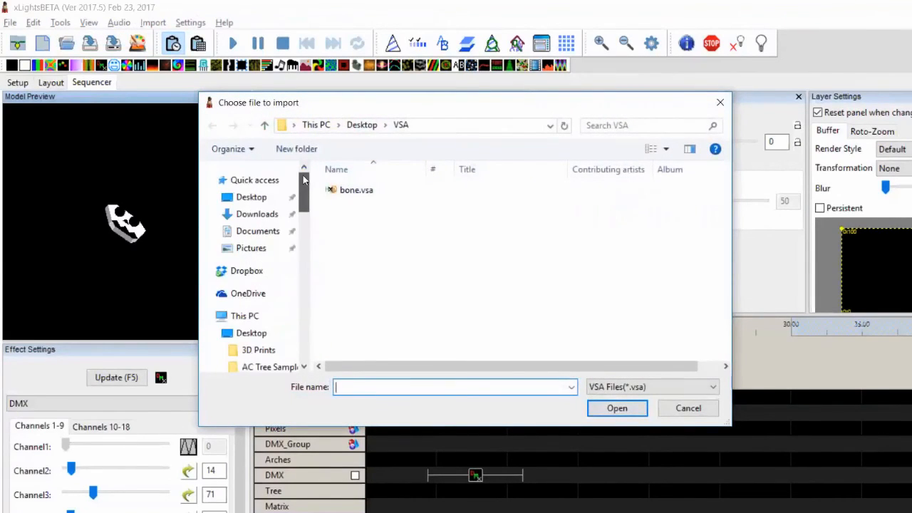
left_click(258, 231)
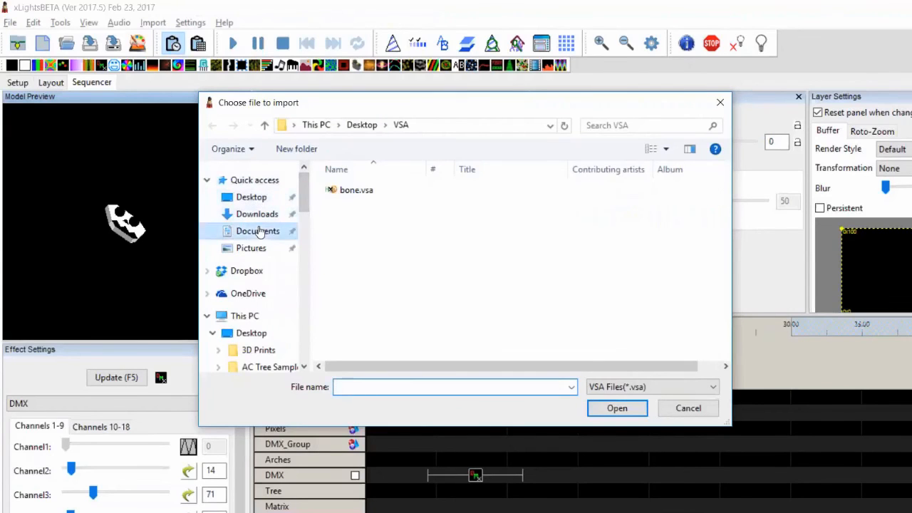
left_click(411, 321)
key("m")
key("m")
key("m")
key("m")
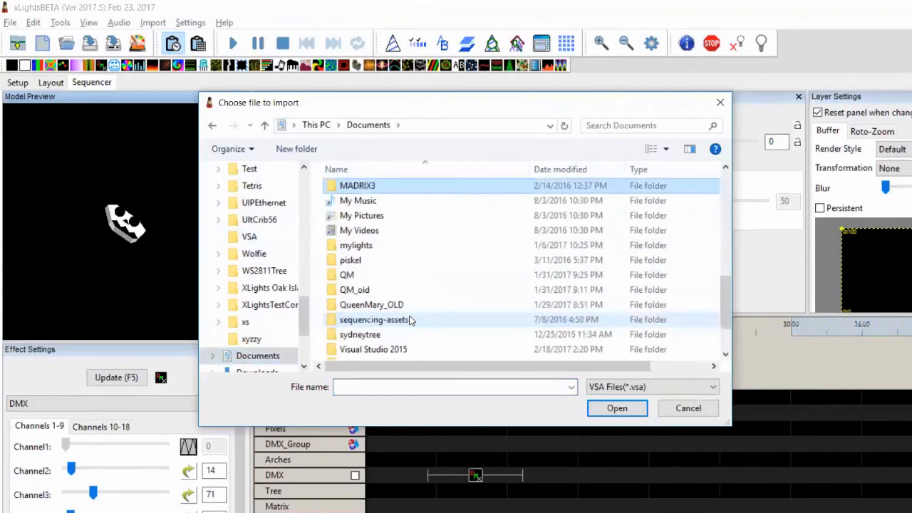
key("m")
key("Return")
key("h")
key("Return")
key("b")
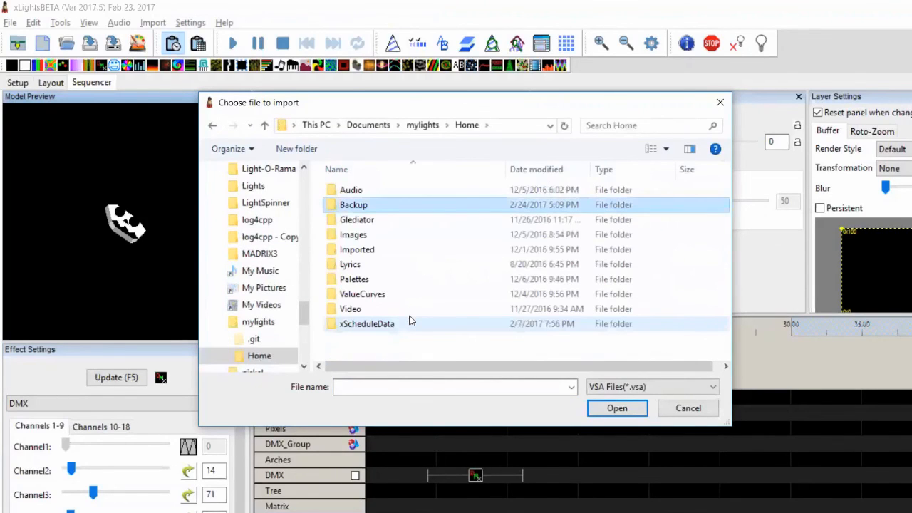
Switch the file type to xLights Sequence (*.xml) and open 2 min animation.xml
left_click(650, 386)
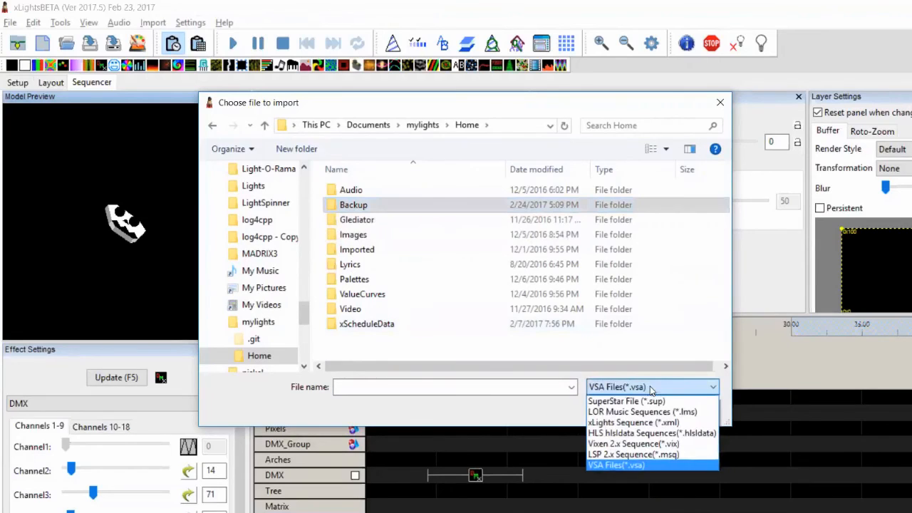
left_click(641, 424)
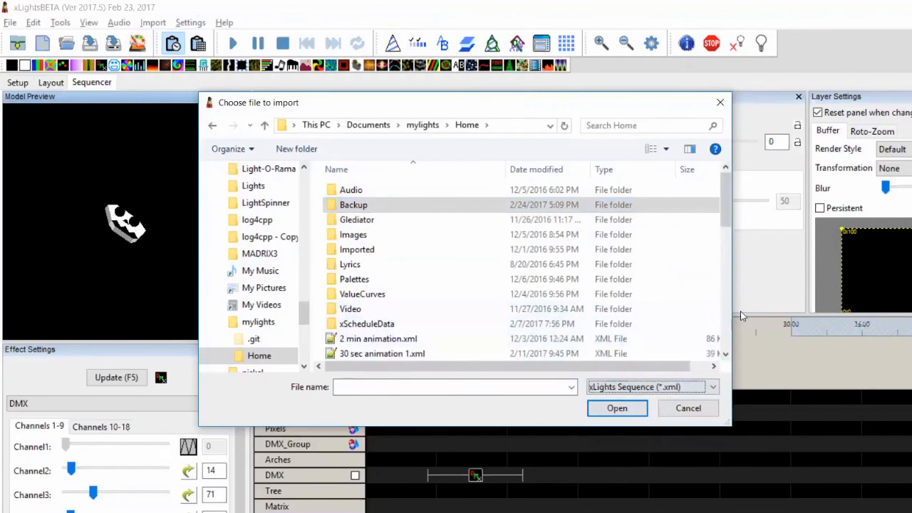
left_click(420, 340)
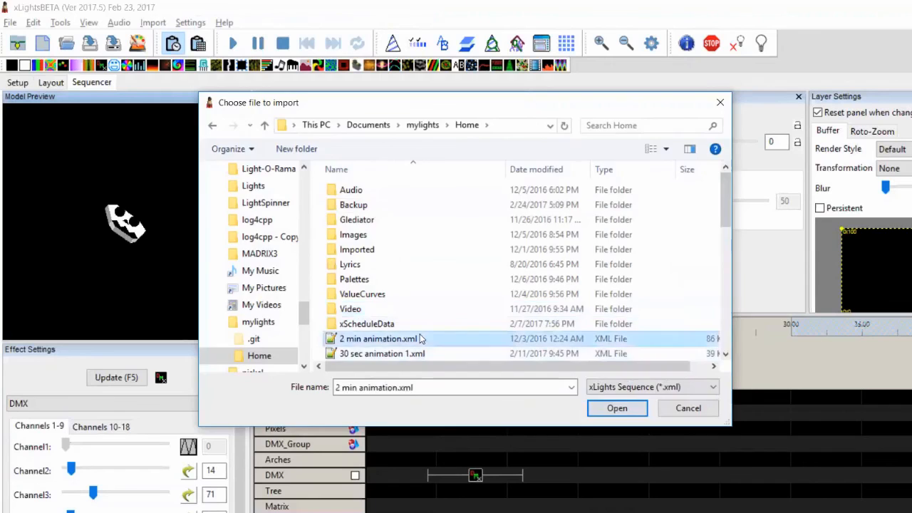
double_click(421, 340)
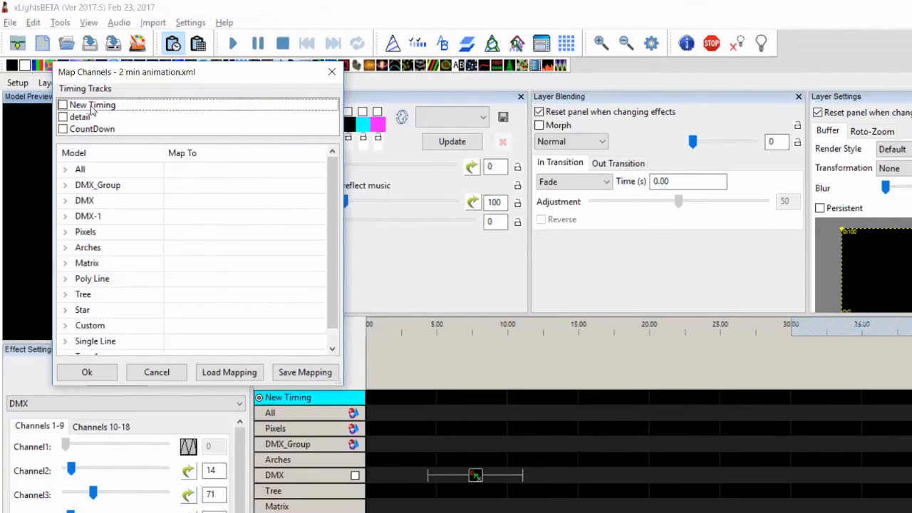
Tick the New Timing, detail and CountDown timing tracks and confirm the import
left_click(63, 104)
left_click(62, 117)
left_click(62, 129)
left_click(100, 373)
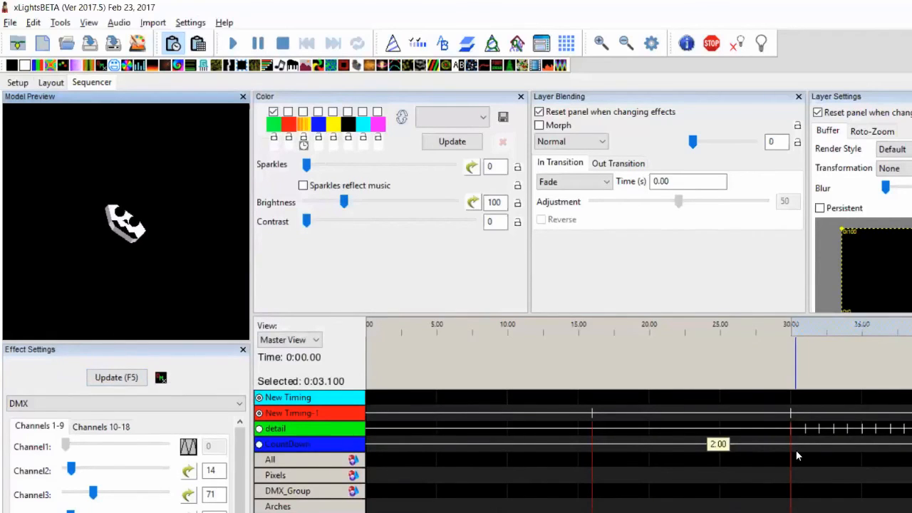
right_click(321, 407)
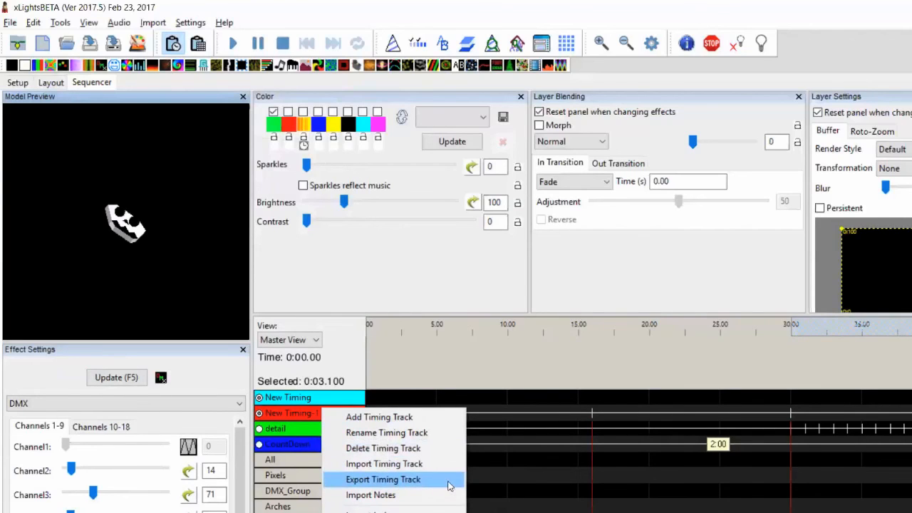
left_click(536, 475)
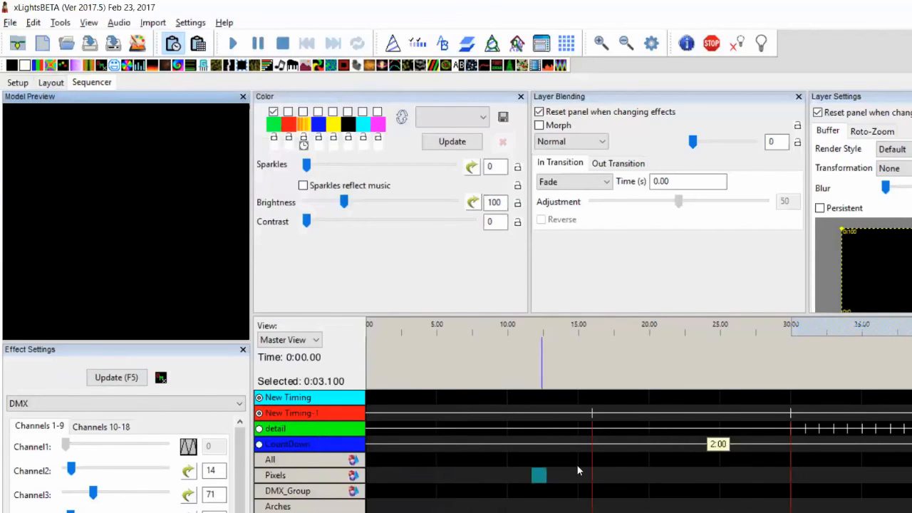